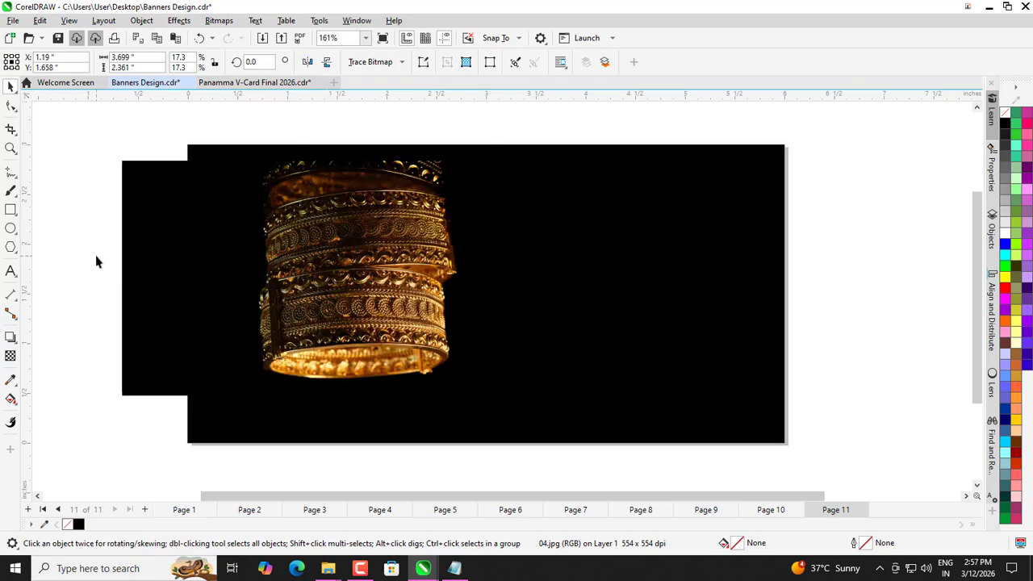
Step: Flip the bangle image vertically and reposition it over the banner's left side
{"action": "left_click_drag", "start_coordinate": [267, 222], "coordinate": [353, 242]}
{"action": "left_click", "coordinate": [326, 63]}
{"action": "left_click_drag", "start_coordinate": [433, 294], "coordinate": [314, 291]}
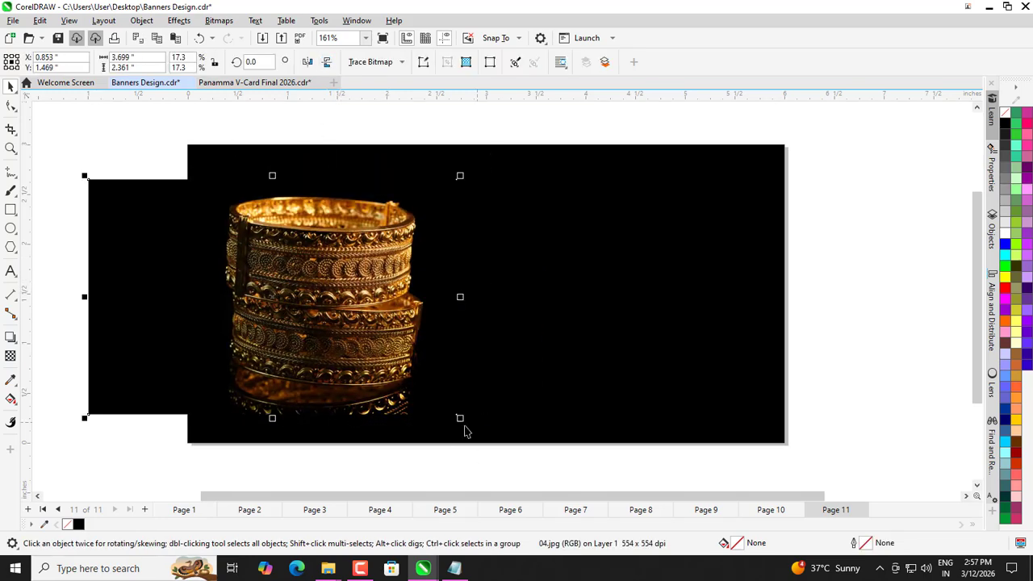
Step: Enlarge the bangle image to about 4.87 × 3.11 in and shift it partly past the banner's left edge
{"action": "left_click_drag", "start_coordinate": [461, 417], "coordinate": [510, 450]}
{"action": "left_click_drag", "start_coordinate": [405, 407], "coordinate": [303, 373]}
{"action": "left_click_drag", "start_coordinate": [490, 412], "coordinate": [560, 470]}
{"action": "left_click_drag", "start_coordinate": [490, 434], "coordinate": [359, 412]}
{"action": "right_click", "coordinate": [348, 401]}
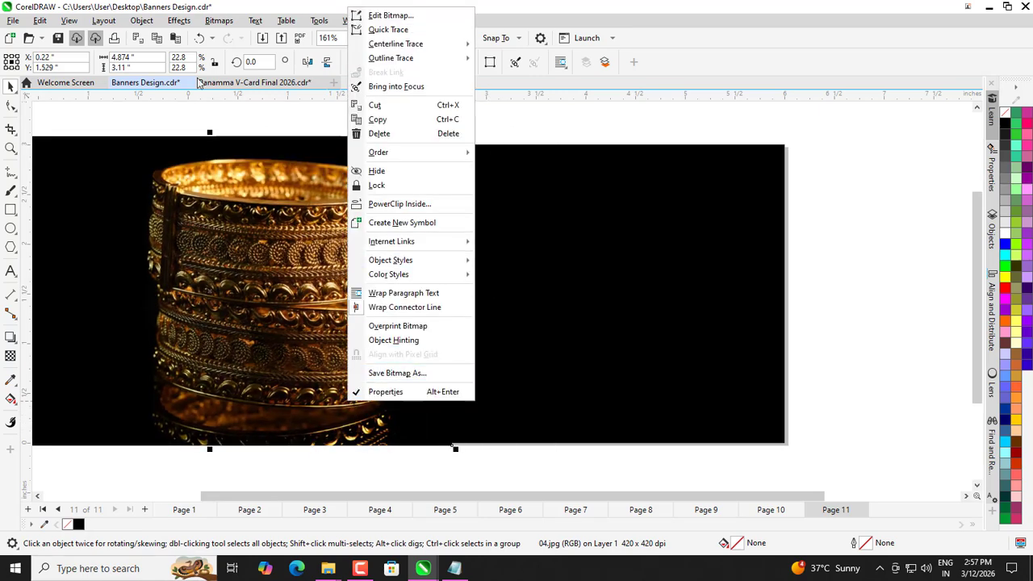
{"action": "left_click", "coordinate": [286, 469]}
{"action": "left_click_drag", "start_coordinate": [283, 406], "coordinate": [253, 403]}
Step: Try to place the bangle image inside the black banner rectangle with PowerClip
{"action": "right_click", "coordinate": [252, 398]}
{"action": "left_click", "coordinate": [310, 201]}
{"action": "left_click", "coordinate": [425, 233]}
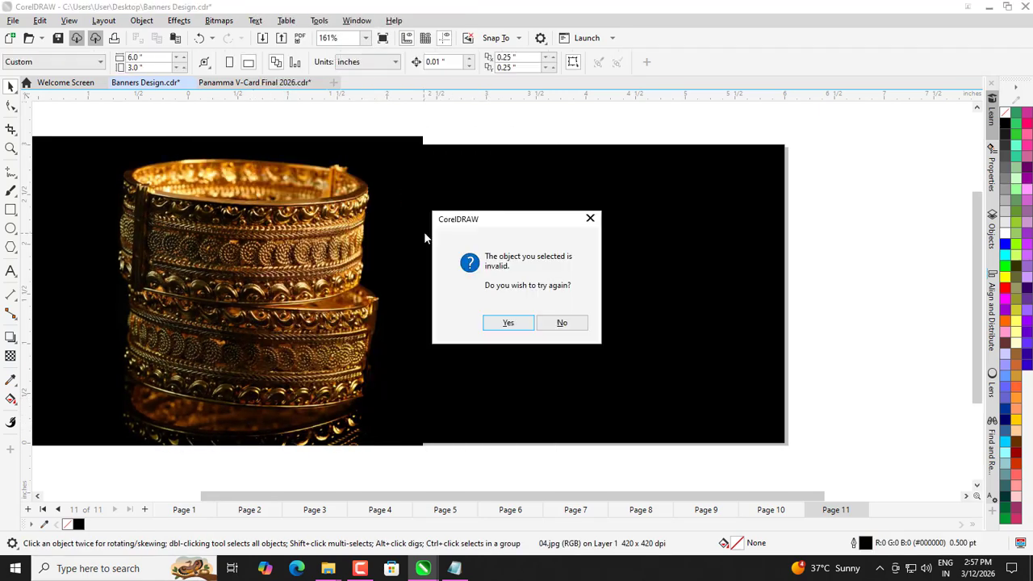
{"action": "left_click", "coordinate": [561, 323]}
Step: PowerClip the bangle image into the black banner rectangle so its overhang is cropped
{"action": "right_click", "coordinate": [388, 287]}
{"action": "left_click", "coordinate": [420, 356]}
{"action": "left_click", "coordinate": [459, 413]}
{"action": "left_click", "coordinate": [353, 455]}
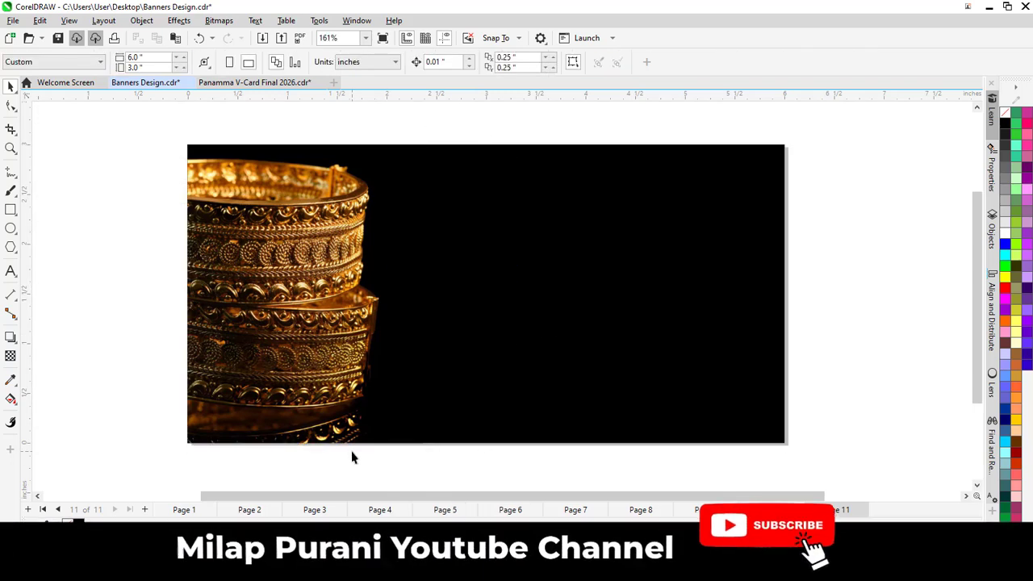
{"action": "scroll", "coordinate": [368, 294], "scroll_direction": "up", "scroll_amount": 1}
{"action": "scroll", "coordinate": [353, 302], "scroll_direction": "down", "scroll_amount": 1}
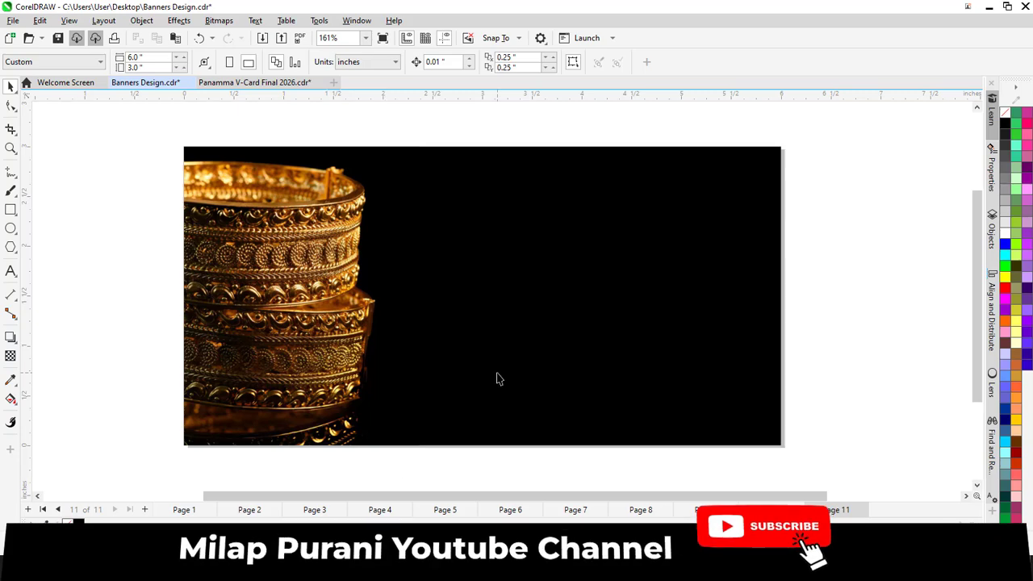
Step: Import the bride image and size it to about 4.34 × 2.77 in at the banner's right side, resting on the bottom edge
{"action": "key", "text": "ctrl+i"}
{"action": "left_click", "coordinate": [440, 213]}
{"action": "left_click", "coordinate": [726, 459]}
{"action": "left_click_drag", "start_coordinate": [577, 181], "coordinate": [806, 426]}
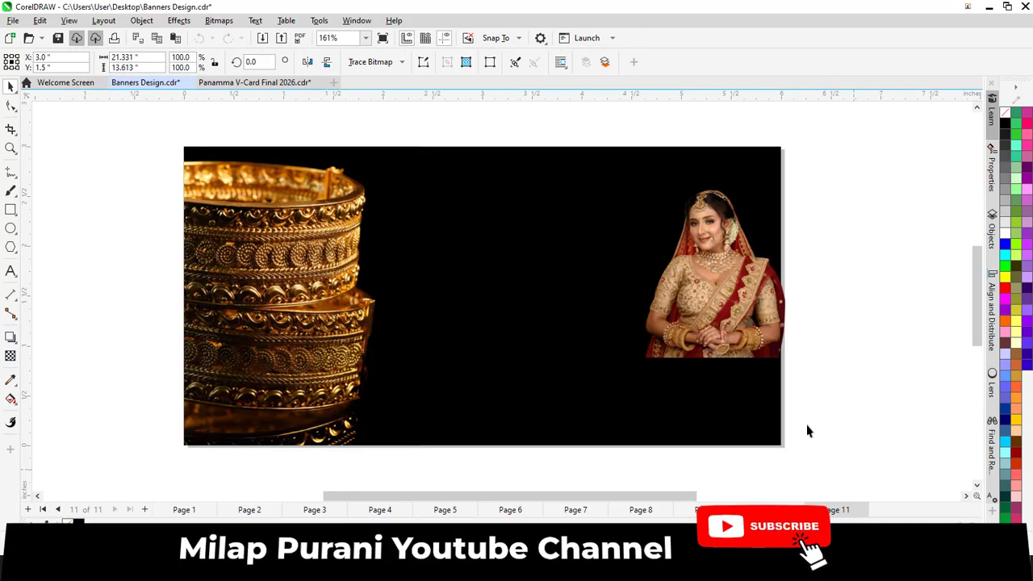
{"action": "left_click_drag", "start_coordinate": [574, 361], "coordinate": [414, 470]}
{"action": "left_click_drag", "start_coordinate": [654, 416], "coordinate": [673, 404]}
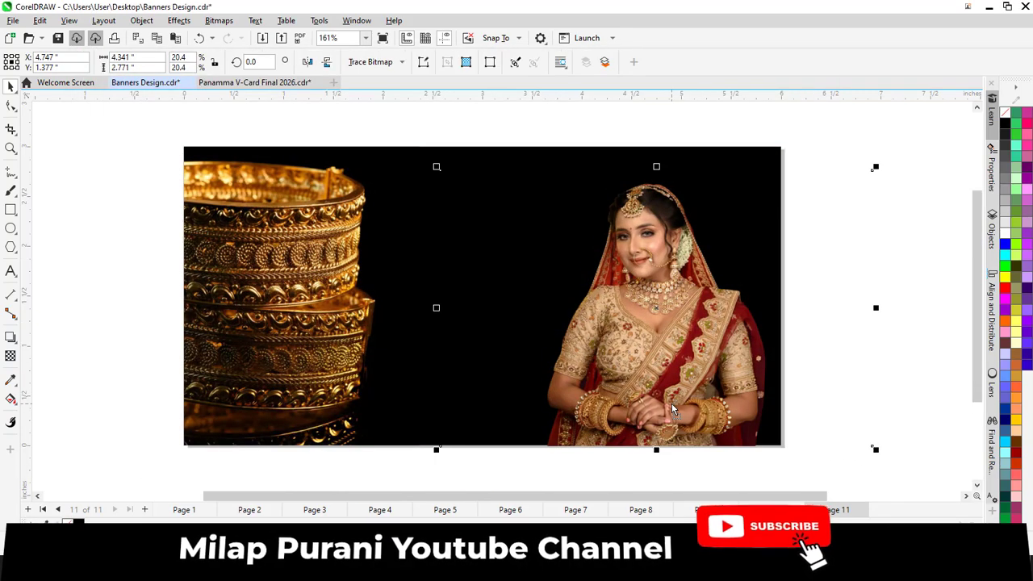
Step: PowerClip the bride image into the black banner rectangle
{"action": "right_click", "coordinate": [672, 405]}
{"action": "left_click", "coordinate": [726, 207]}
{"action": "left_click", "coordinate": [769, 180]}
{"action": "left_click", "coordinate": [807, 174]}
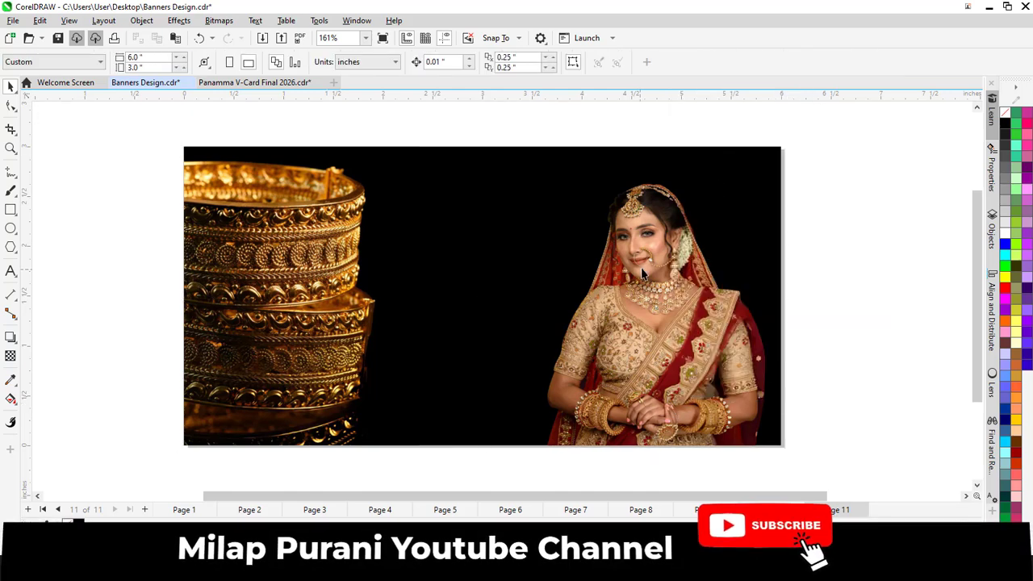
Step: Enlarge the clipped bride image to about 4.76 × 3.04 in and adjust its position in the banner
{"action": "left_click", "coordinate": [648, 271], "text": "alt"}
{"action": "left_click_drag", "start_coordinate": [436, 166], "coordinate": [396, 141]}
{"action": "left_click_drag", "start_coordinate": [649, 273], "coordinate": [660, 272]}
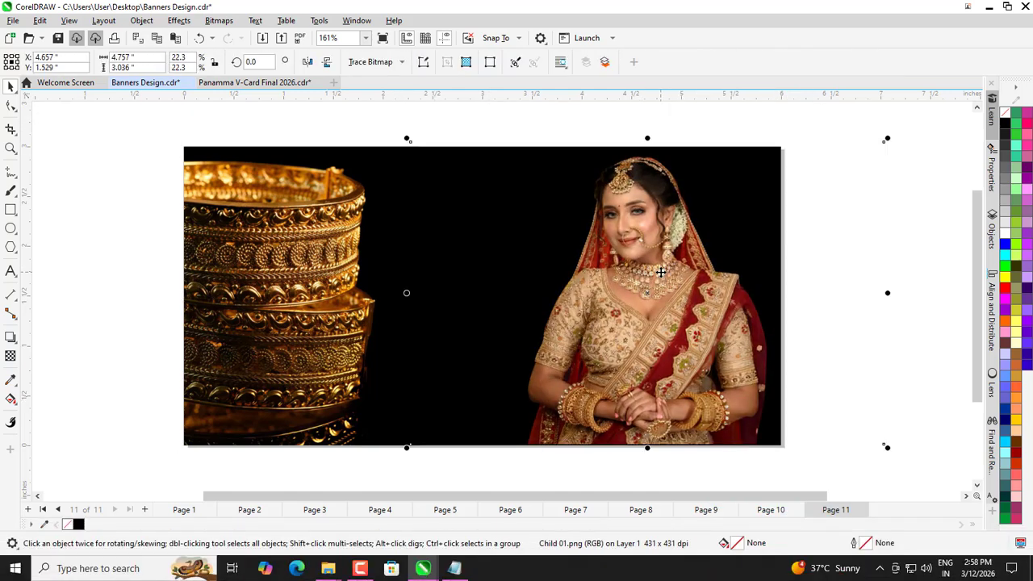
{"action": "left_click", "coordinate": [922, 199]}
{"action": "scroll", "coordinate": [759, 287], "scroll_direction": "down", "scroll_amount": 1}
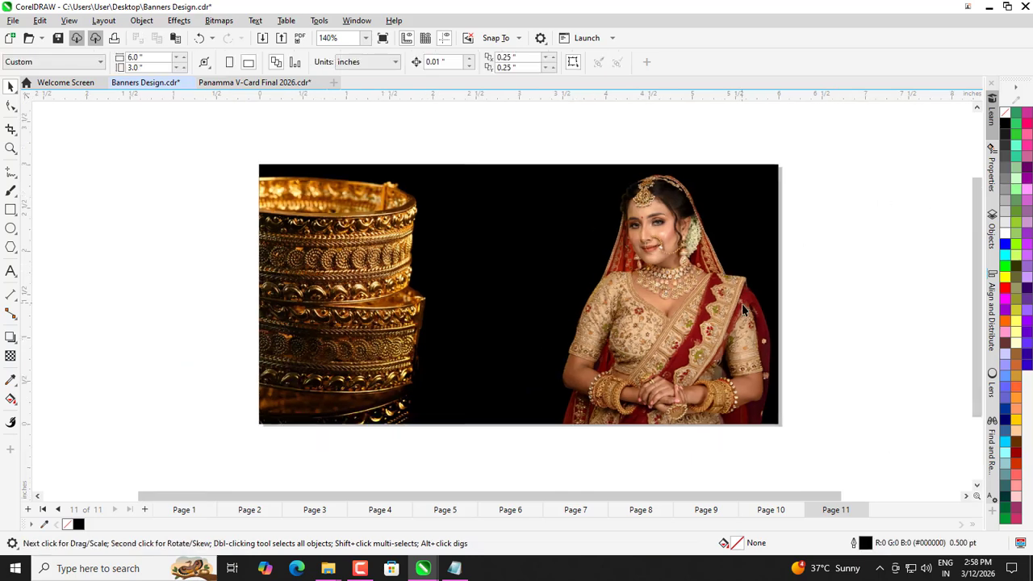
Step: Apply a Gaussian Blur with a small radius to the clipped bangle image
{"action": "left_click", "coordinate": [371, 277], "text": "ctrl"}
{"action": "left_click", "coordinate": [141, 20]}
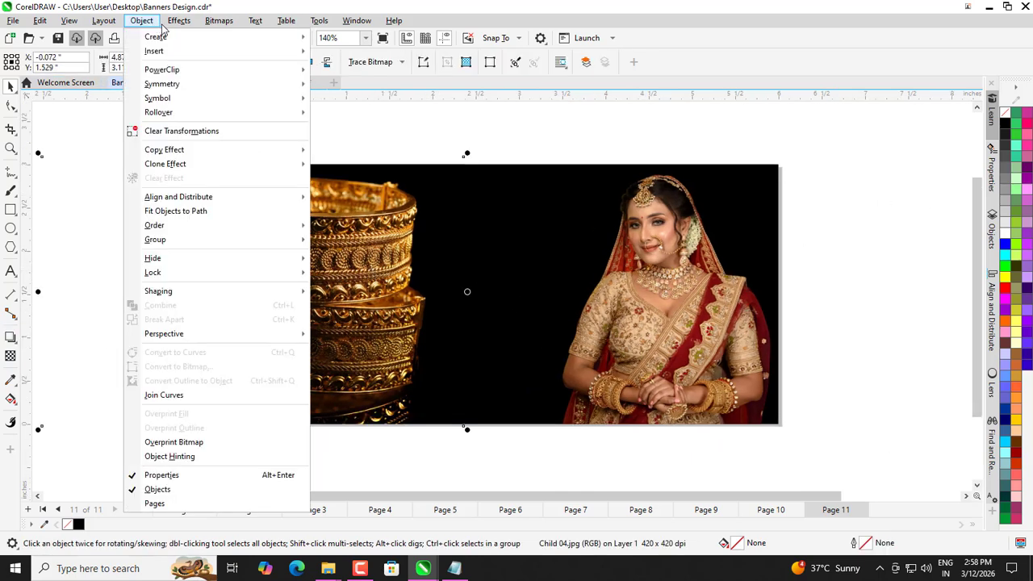
{"action": "mouse_move", "coordinate": [179, 20]}
{"action": "mouse_move", "coordinate": [211, 97]}
{"action": "left_click", "coordinate": [315, 147]}
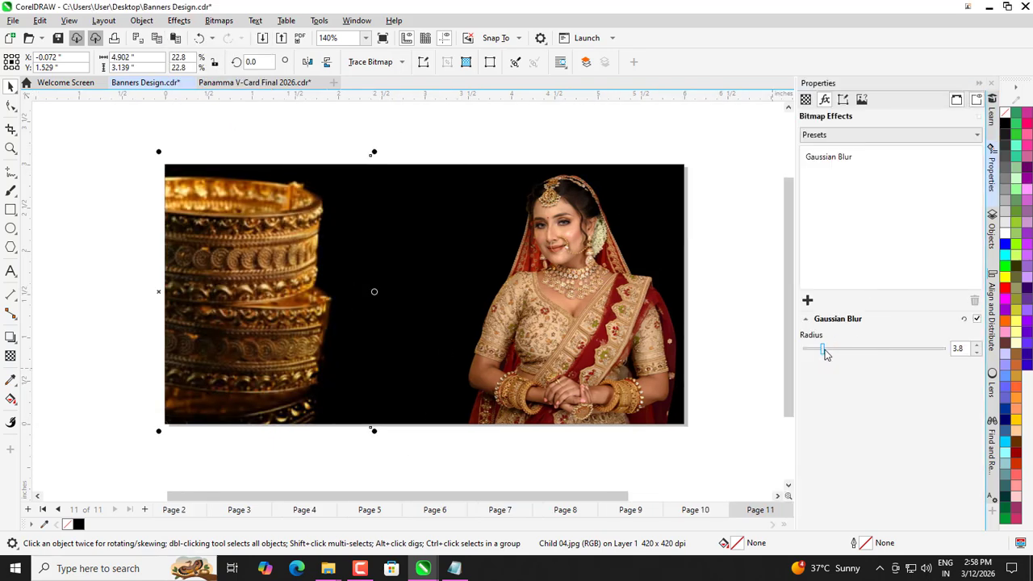
{"action": "mouse_move", "coordinate": [825, 354]}
{"action": "left_mouse_down"}
{"action": "mouse_move", "coordinate": [872, 352]}
{"action": "mouse_move", "coordinate": [819, 351]}
{"action": "left_mouse_up"}
{"action": "left_click", "coordinate": [979, 85]}
Step: Enlarge the blurred bangle image to about 5.63 × 3.60 in, and cut and paste it outside the PowerClip
{"action": "left_click_drag", "start_coordinate": [400, 260], "coordinate": [370, 244]}
{"action": "left_click_drag", "start_coordinate": [439, 416], "coordinate": [470, 444]}
{"action": "left_click_drag", "start_coordinate": [396, 402], "coordinate": [444, 401]}
{"action": "left_click", "coordinate": [396, 477]}
{"action": "left_click", "coordinate": [382, 402]}
{"action": "key", "text": "ctrl+x"}
{"action": "key", "text": "ctrl+v"}
Step: Apply a horizontal fountain transparency that fades out the right side of the bangle image
{"action": "left_click", "coordinate": [10, 356]}
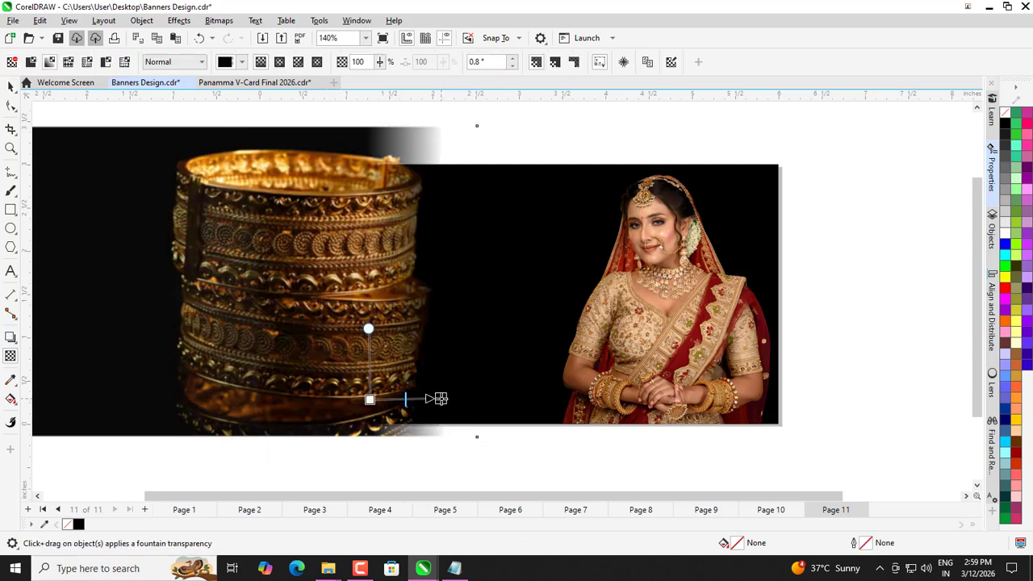
{"action": "left_click_drag", "start_coordinate": [370, 399], "coordinate": [343, 399]}
{"action": "key", "text": "space"}
Step: Try placing the faded bangle image inside the banner rectangle with PowerClip, and undo it
{"action": "right_click", "coordinate": [345, 268]}
{"action": "key", "text": "p"}
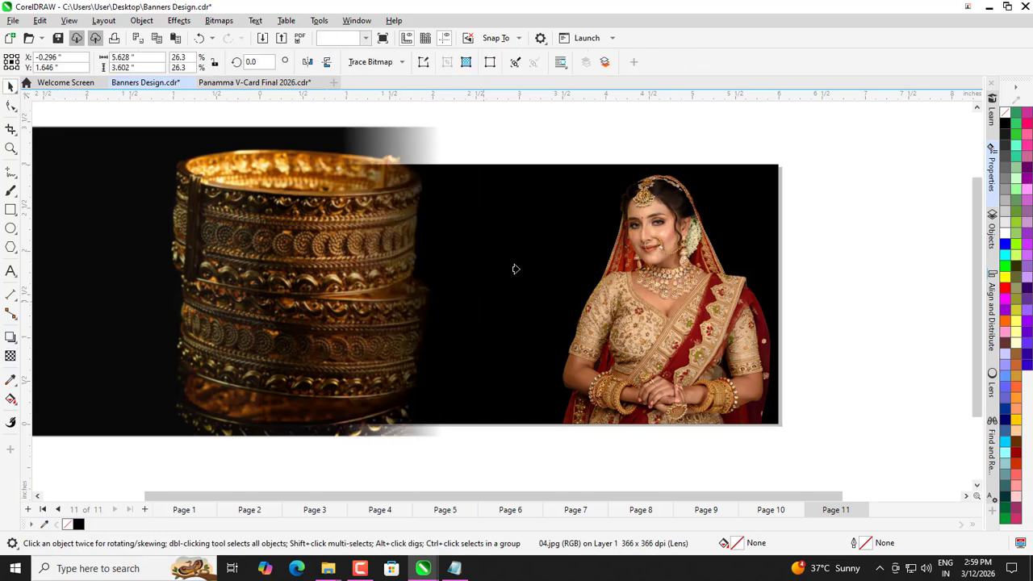
{"action": "left_click", "coordinate": [514, 268]}
{"action": "left_click", "coordinate": [414, 459]}
{"action": "key", "text": "ctrl+z"}
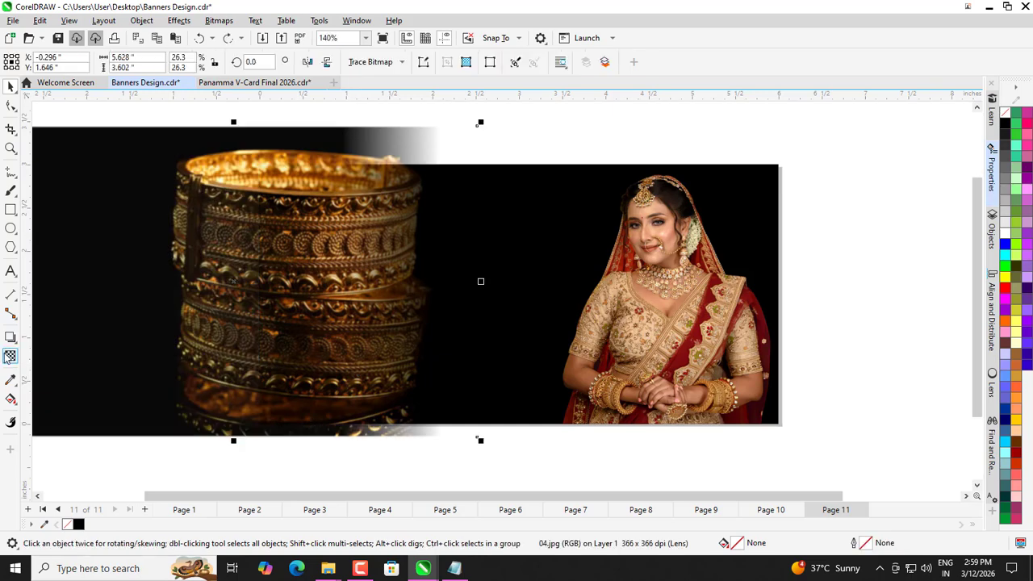
Step: Widen the bangle image's transparency gradient so the fade starts near the middle of the bangles and ends at their right edge
{"action": "left_click", "coordinate": [11, 356]}
{"action": "left_click_drag", "start_coordinate": [344, 399], "coordinate": [265, 401]}
{"action": "left_click_drag", "start_coordinate": [413, 395], "coordinate": [404, 397]}
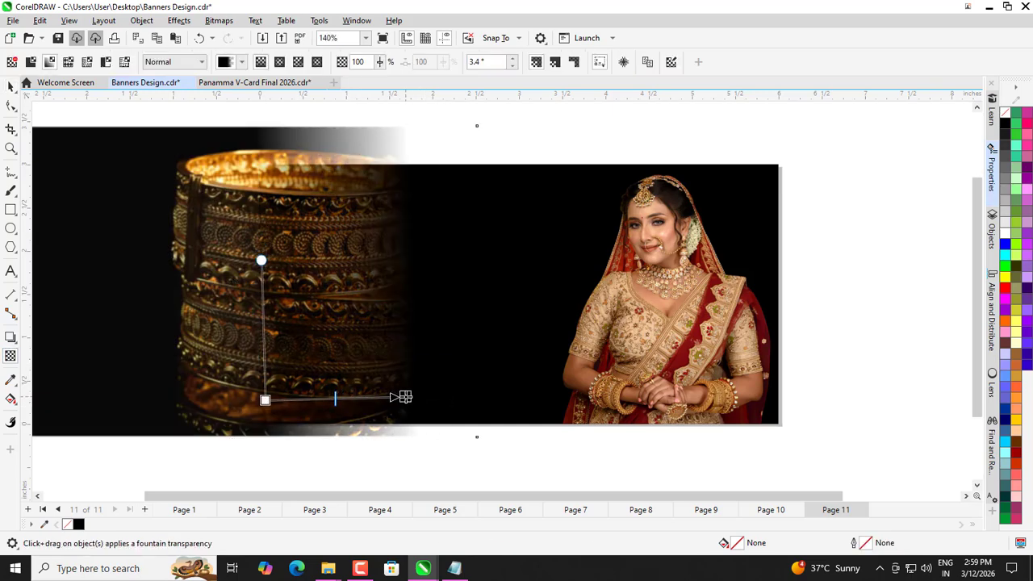
{"action": "left_click", "coordinate": [12, 88]}
Step: PowerClip the bangle image with its wider fade back into the black banner rectangle
{"action": "right_click", "coordinate": [271, 310]}
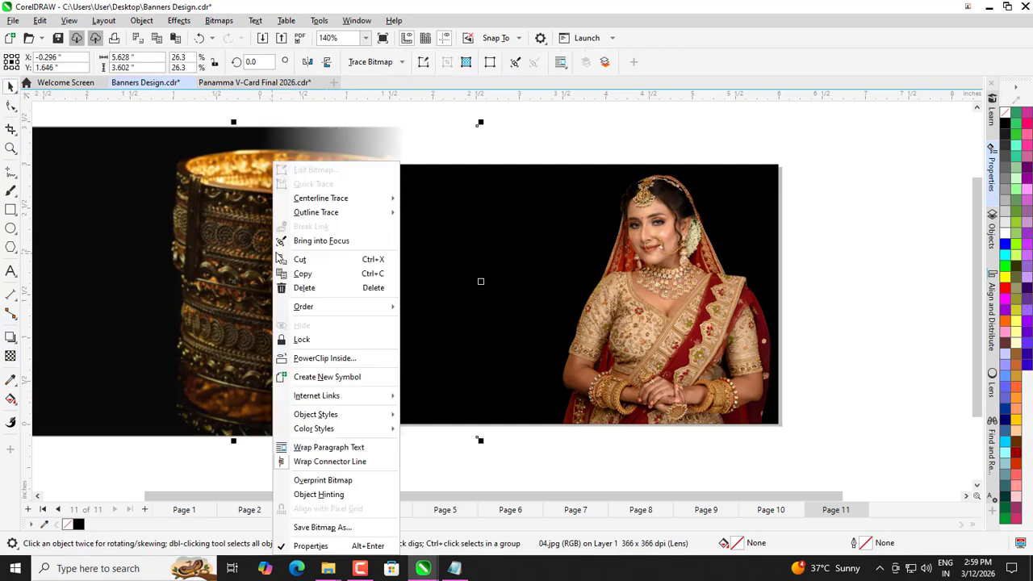
{"action": "left_click", "coordinate": [315, 357]}
{"action": "left_click", "coordinate": [491, 239]}
{"action": "scroll", "coordinate": [491, 242], "scroll_direction": "down", "scroll_amount": 1}
{"action": "left_click", "coordinate": [188, 247]}
{"action": "scroll", "coordinate": [198, 248], "scroll_direction": "up", "scroll_amount": 1}
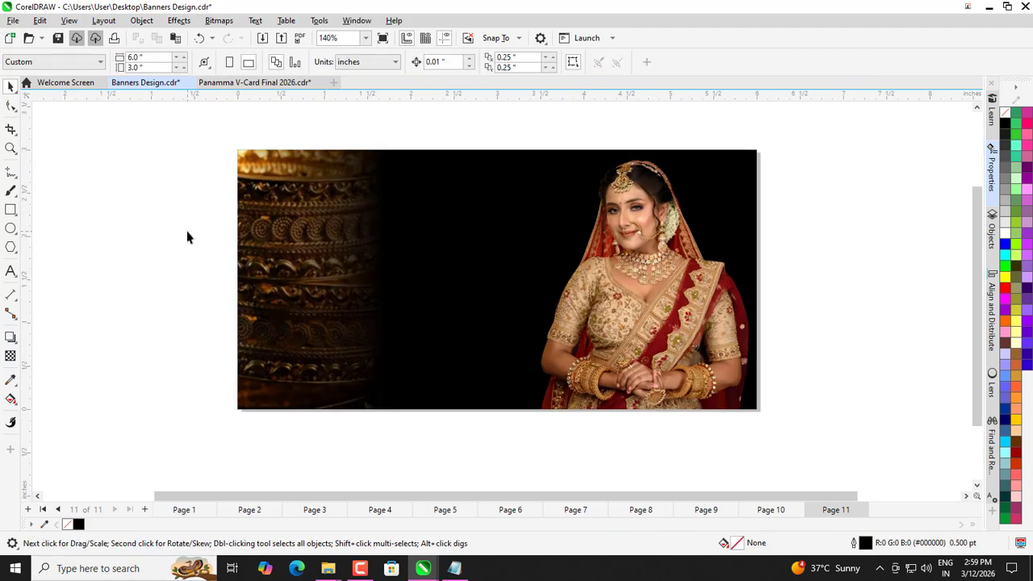
Step: Add the shop name "मिलाप ज्वेलर्स" from the Notepad file as white Nirmala UI text in the banner's centre, about 31.7 pt
{"action": "left_click", "coordinate": [454, 568]}
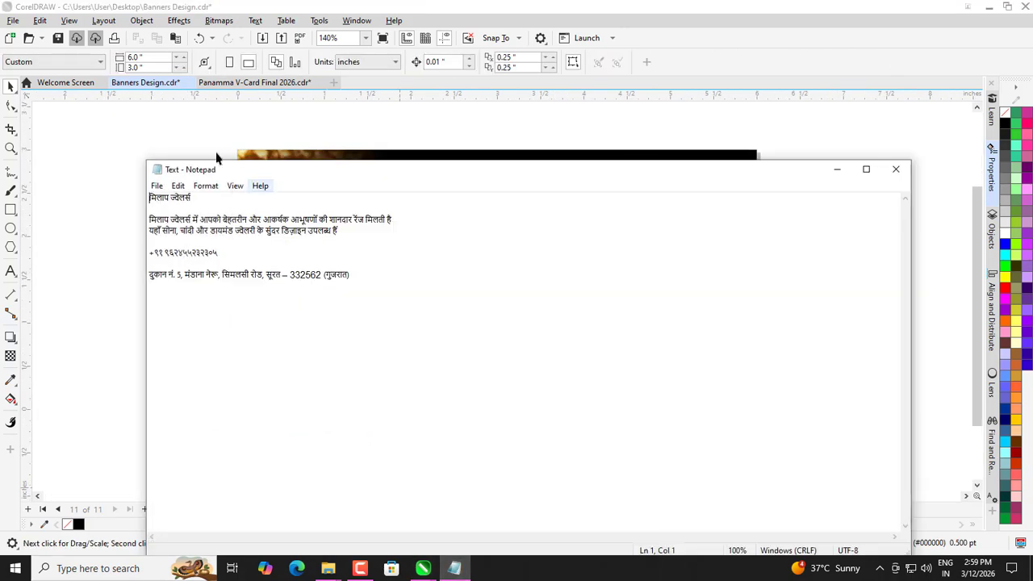
{"action": "left_click", "coordinate": [837, 170]}
{"action": "left_click", "coordinate": [12, 271]}
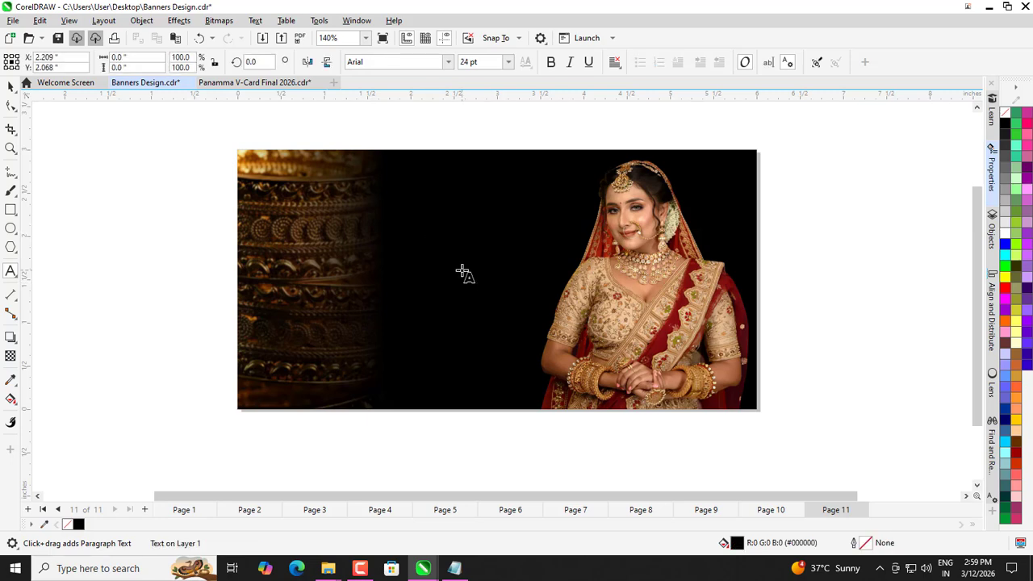
{"action": "left_click_drag", "start_coordinate": [425, 237], "coordinate": [373, 248]}
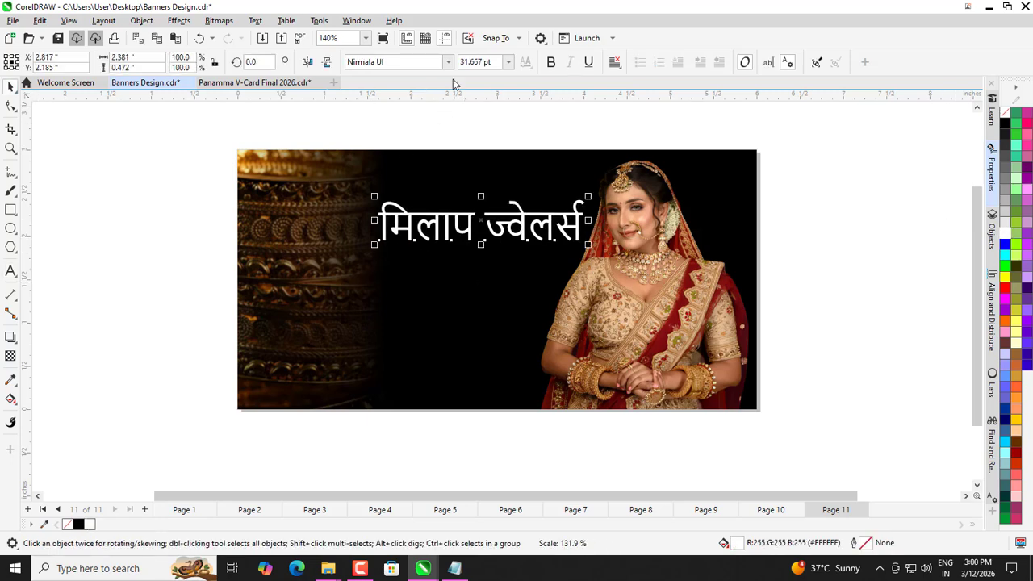
Step: Make the shop name bold in Nirmala UI and enlarge it to about 41.3 pt
{"action": "left_click", "coordinate": [449, 62]}
{"action": "left_click", "coordinate": [431, 103]}
{"action": "left_click_drag", "start_coordinate": [603, 244], "coordinate": [671, 258]}
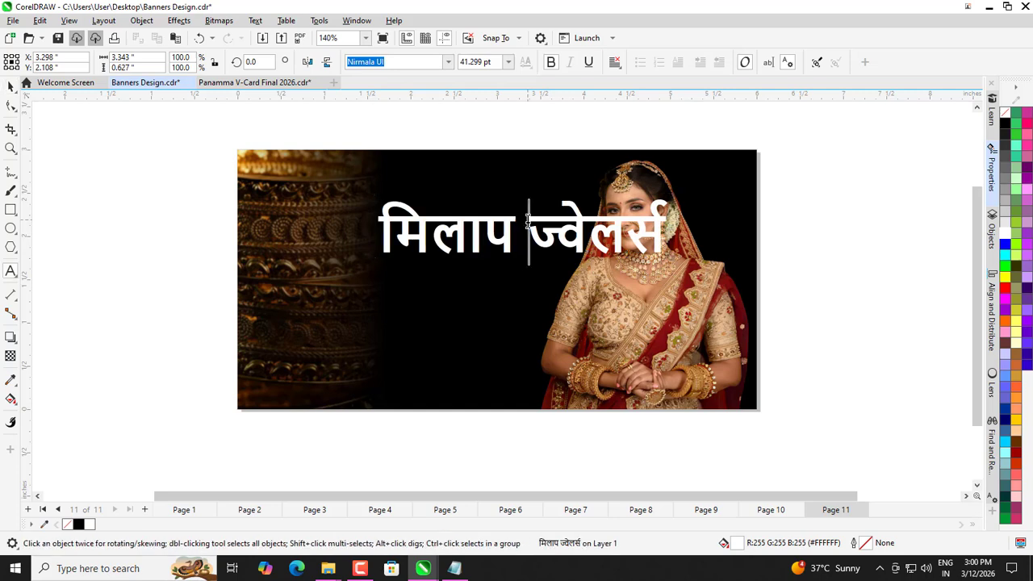
Step: Split the shop name into two separate text objects, with "ज्वेलर्स" offset to the right below "मिलाप"
{"action": "key", "text": "Return"}
{"action": "left_click_drag", "start_coordinate": [443, 282], "coordinate": [470, 248]}
{"action": "key", "text": "ctrl+k"}
{"action": "key", "text": "Escape"}
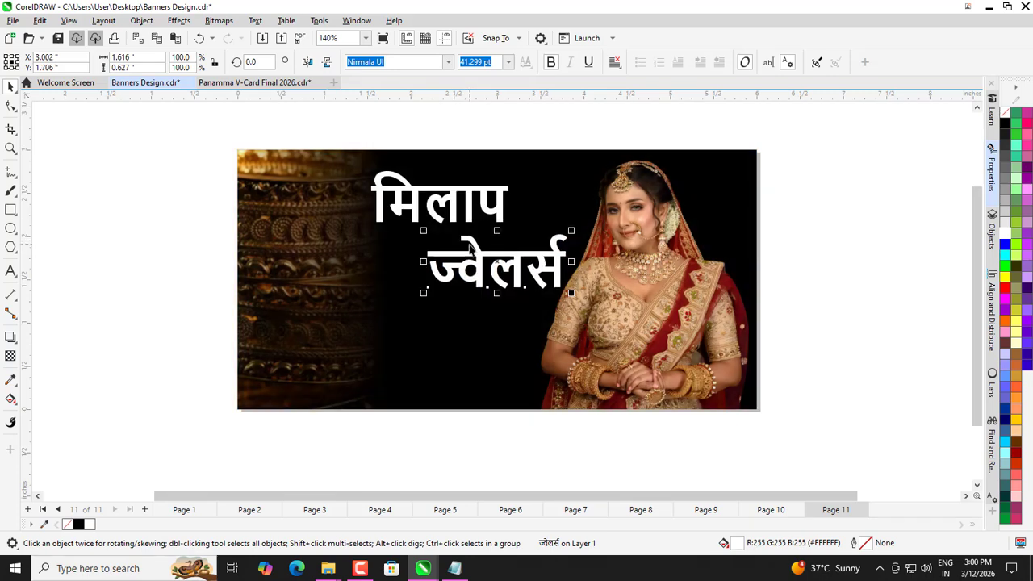
{"action": "key", "text": "Escape"}
Step: Sample the light tan colour (#E2B685) from the bride's outfit and apply it to both words of the shop name
{"action": "left_click", "coordinate": [378, 207]}
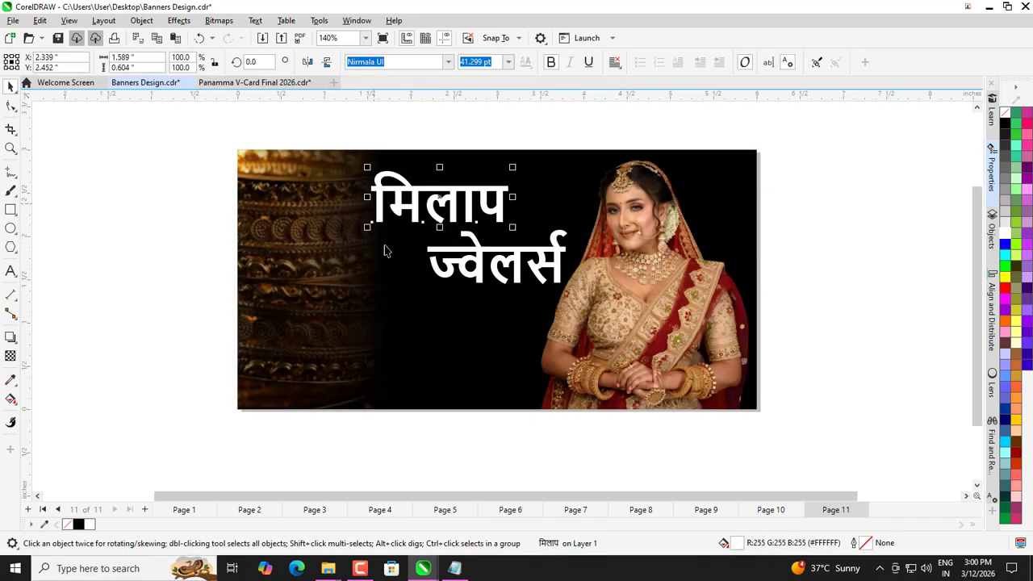
{"action": "left_click", "coordinate": [9, 378]}
{"action": "scroll", "coordinate": [572, 243], "scroll_direction": "up", "scroll_amount": 1}
{"action": "scroll", "coordinate": [607, 269], "scroll_direction": "up", "scroll_amount": 1}
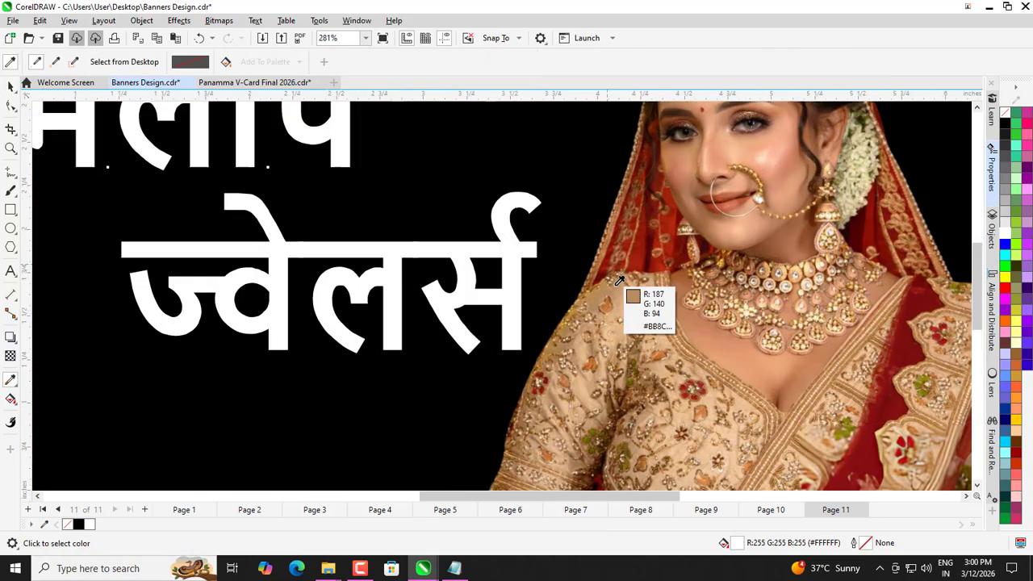
{"action": "left_click", "coordinate": [656, 312]}
{"action": "scroll", "coordinate": [637, 315], "scroll_direction": "down", "scroll_amount": 2}
{"action": "left_click", "coordinate": [438, 204]}
{"action": "scroll", "coordinate": [433, 279], "scroll_direction": "down", "scroll_amount": 2}
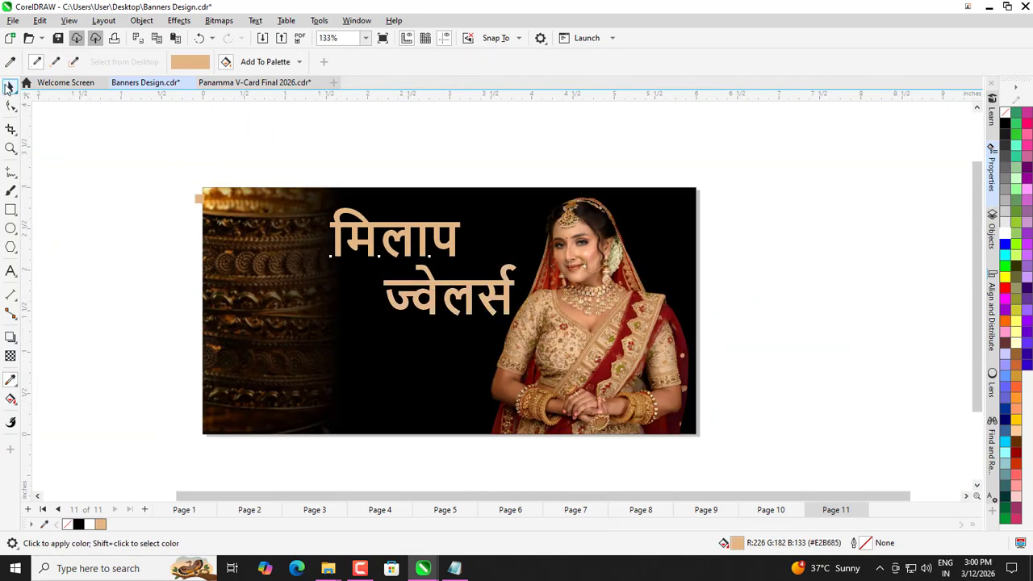
Step: Apply a diagonal fountain fill from tan to golden yellow across the word "मिलाप"
{"action": "left_click", "coordinate": [9, 88]}
{"action": "left_click", "coordinate": [169, 223]}
{"action": "scroll", "coordinate": [169, 224], "scroll_direction": "down", "scroll_amount": 3}
{"action": "scroll", "coordinate": [328, 241], "scroll_direction": "up", "scroll_amount": 3}
{"action": "left_click", "coordinate": [343, 235]}
{"action": "scroll", "coordinate": [342, 235], "scroll_direction": "up", "scroll_amount": 2}
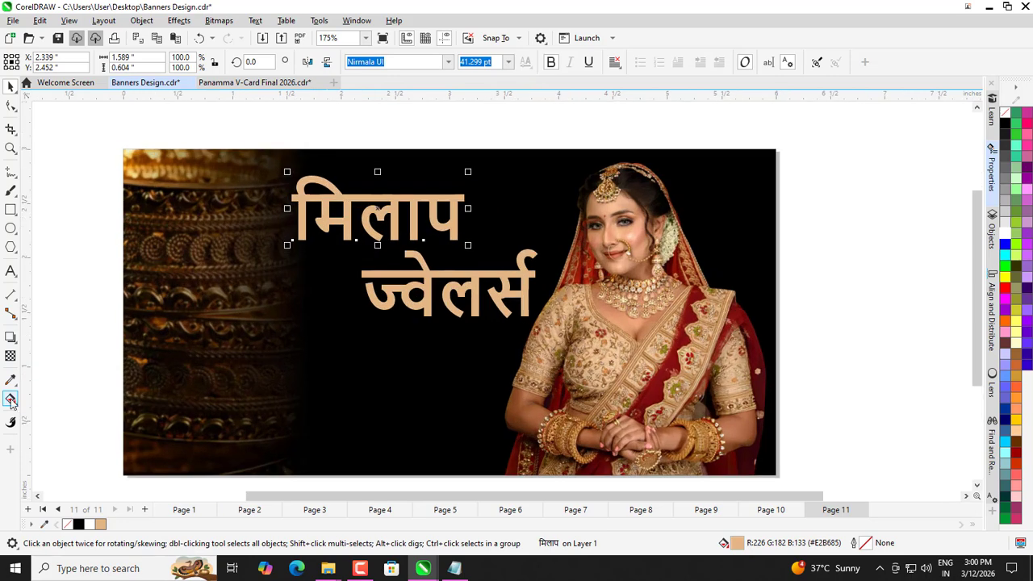
{"action": "left_click", "coordinate": [11, 401]}
{"action": "left_click_drag", "start_coordinate": [327, 186], "coordinate": [446, 246]}
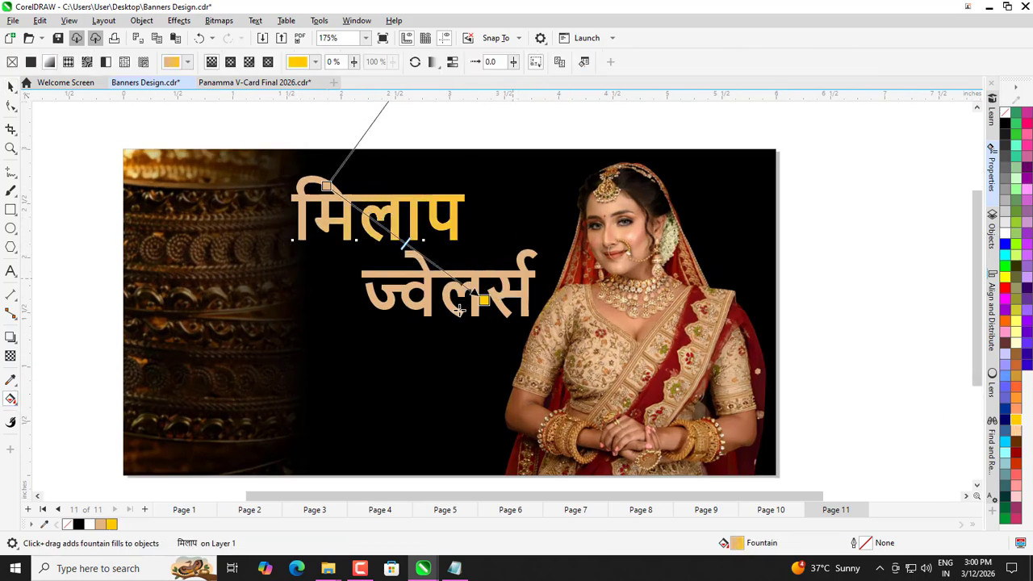
{"action": "left_click", "coordinate": [9, 86]}
Step: Give the word "ज्वेलर्स" a matching diagonal tan-to-golden-yellow fountain fill
{"action": "left_click", "coordinate": [365, 279]}
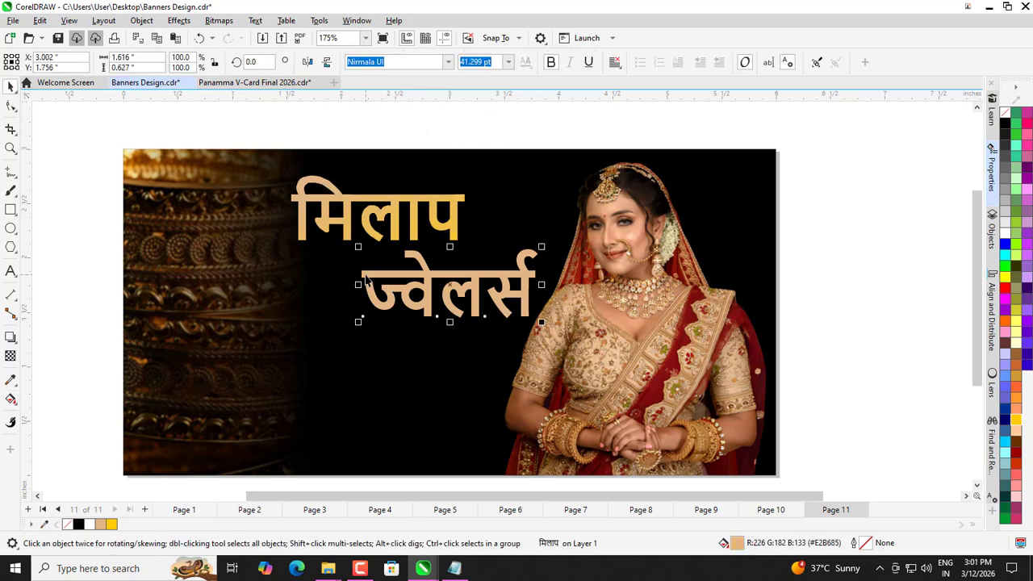
{"action": "left_click", "coordinate": [10, 399]}
{"action": "left_click_drag", "start_coordinate": [375, 261], "coordinate": [498, 415]}
{"action": "left_click", "coordinate": [11, 86]}
{"action": "scroll", "coordinate": [373, 268], "scroll_direction": "down", "scroll_amount": 2}
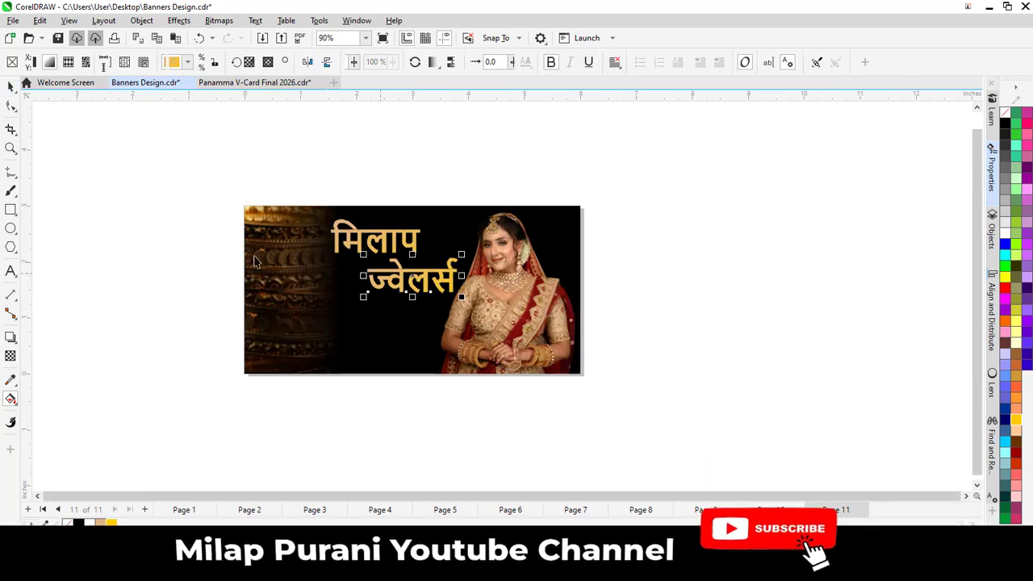
{"action": "key", "text": "Escape"}
Step: Enlarge "मिलाप" to about 49.3 pt and move "ज्वेलर्स" slightly down and left beneath it
{"action": "scroll", "coordinate": [335, 257], "scroll_direction": "up", "scroll_amount": 1}
{"action": "left_click", "coordinate": [339, 250]}
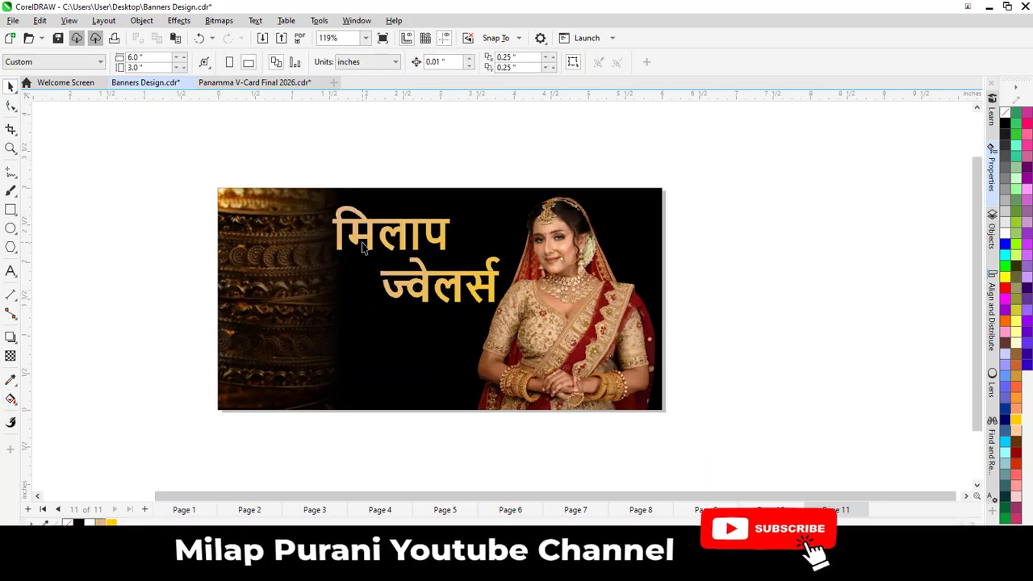
{"action": "left_click_drag", "start_coordinate": [328, 255], "coordinate": [305, 265]}
{"action": "key", "text": "Escape"}
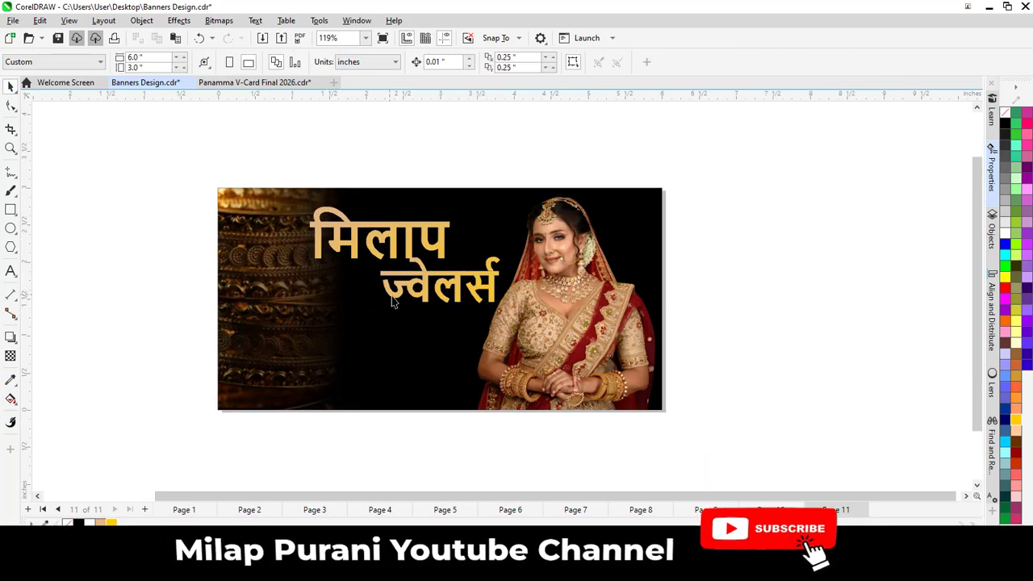
{"action": "mouse_move", "coordinate": [384, 296]}
{"action": "left_mouse_down"}
{"action": "mouse_move", "coordinate": [349, 304]}
{"action": "mouse_move", "coordinate": [378, 309]}
{"action": "left_mouse_up"}
{"action": "left_click", "coordinate": [134, 219]}
{"action": "scroll", "coordinate": [148, 235], "scroll_direction": "up", "scroll_amount": 1}
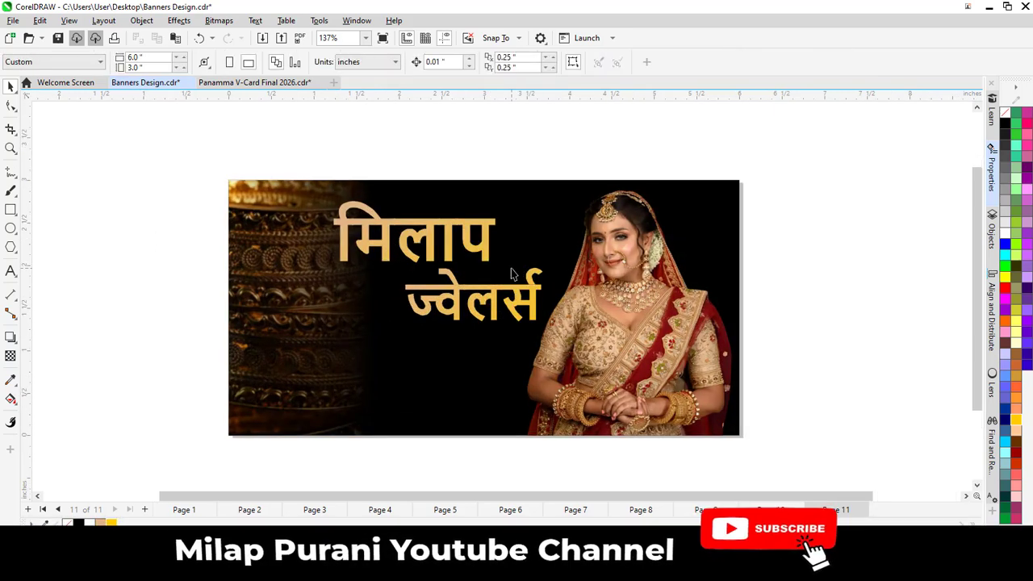
Step: Group the two shop name words and move them left over the faded bangles
{"action": "left_click", "coordinate": [321, 244]}
{"action": "left_click", "coordinate": [428, 243]}
{"action": "left_click", "coordinate": [447, 287], "text": "shift"}
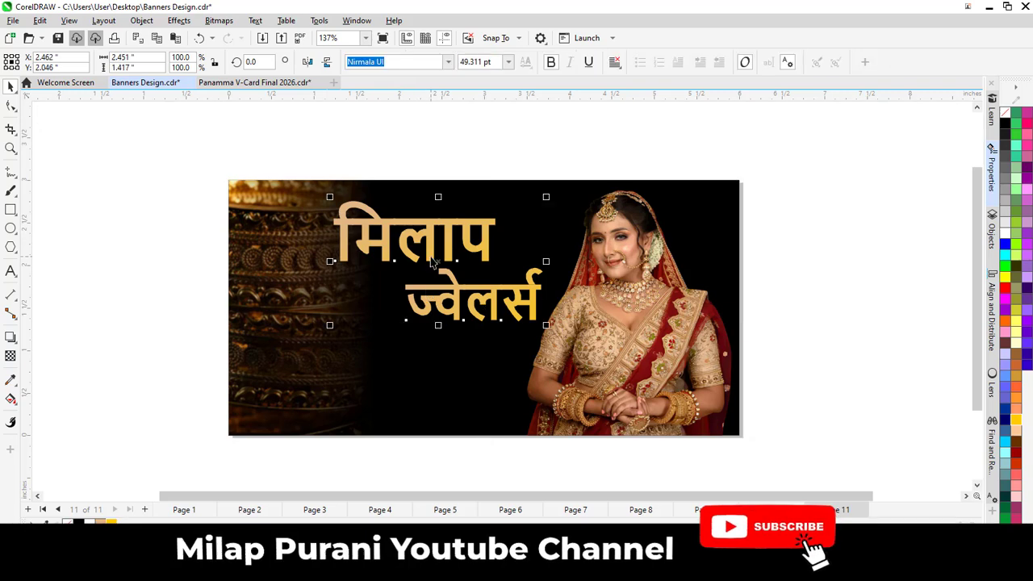
{"action": "key", "text": "ctrl+g"}
{"action": "left_click_drag", "start_coordinate": [446, 286], "coordinate": [371, 287]}
{"action": "left_click", "coordinate": [181, 224]}
{"action": "scroll", "coordinate": [181, 224], "scroll_direction": "down", "scroll_amount": 2}
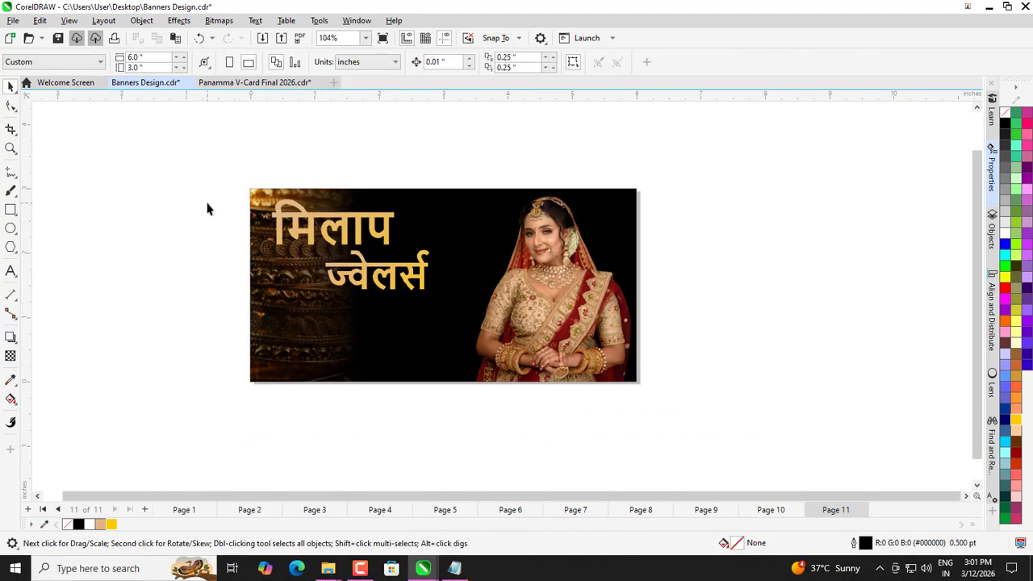
Step: Move the bride off the banner to the right and draw a circle about 3.66 in wide over the banner's right end
{"action": "left_click", "coordinate": [563, 321]}
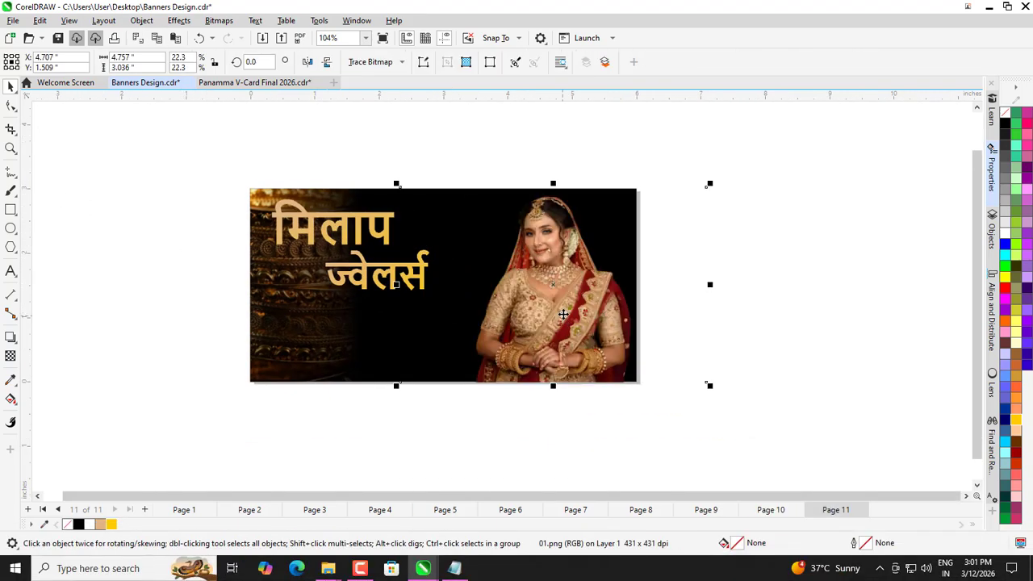
{"action": "left_click_drag", "start_coordinate": [563, 322], "coordinate": [807, 333]}
{"action": "left_click", "coordinate": [41, 189]}
{"action": "left_click", "coordinate": [11, 229]}
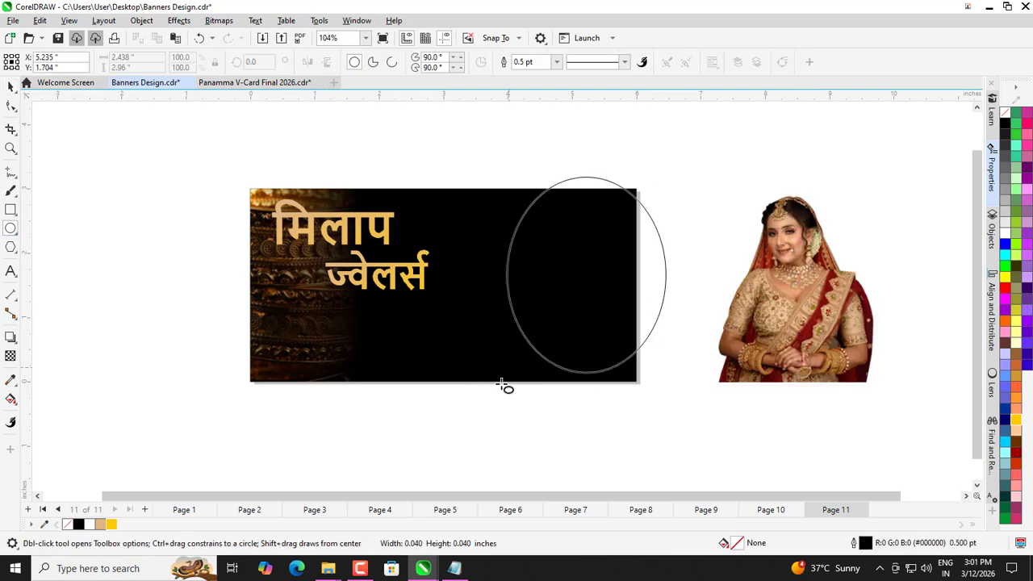
{"action": "key", "text": "space"}
{"action": "left_click_drag", "start_coordinate": [485, 268], "coordinate": [513, 256]}
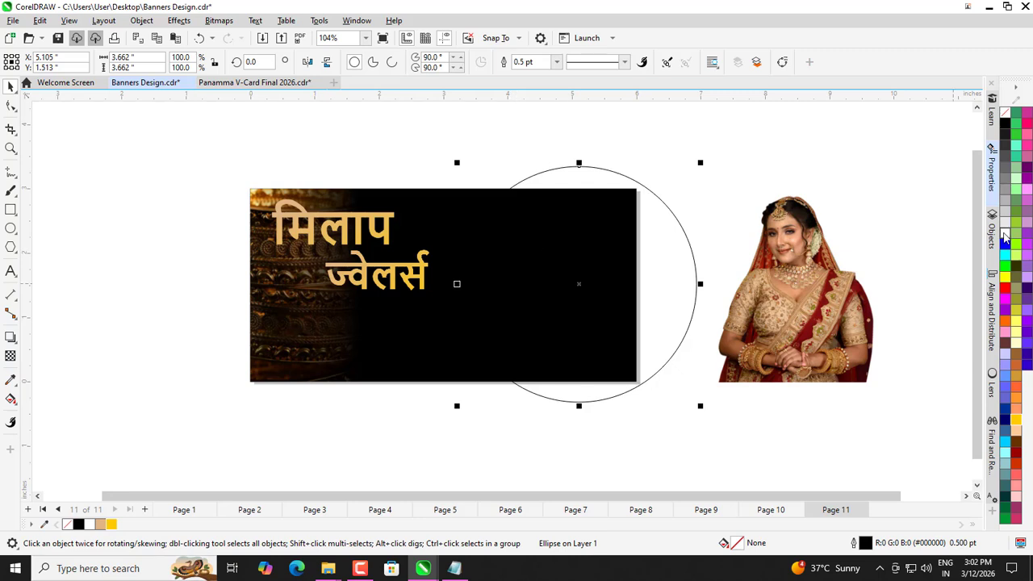
Step: Fill the circle dark grey (#333333) without outline and place a tan (#E2B685) copy slightly to its left
{"action": "left_click", "coordinate": [1007, 127]}
{"action": "right_click", "coordinate": [1005, 112]}
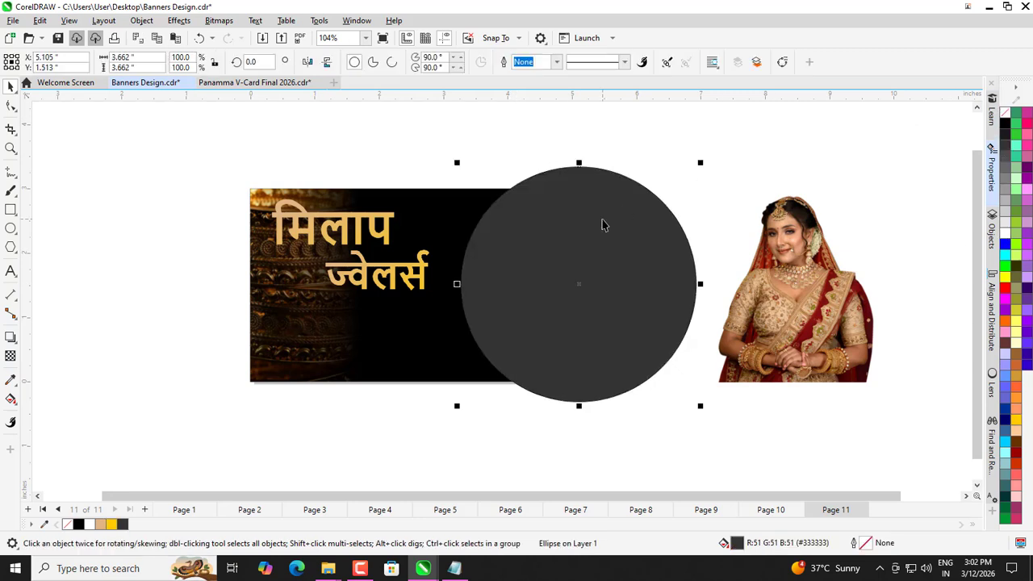
{"action": "left_click_drag", "start_coordinate": [602, 218], "coordinate": [580, 216]}
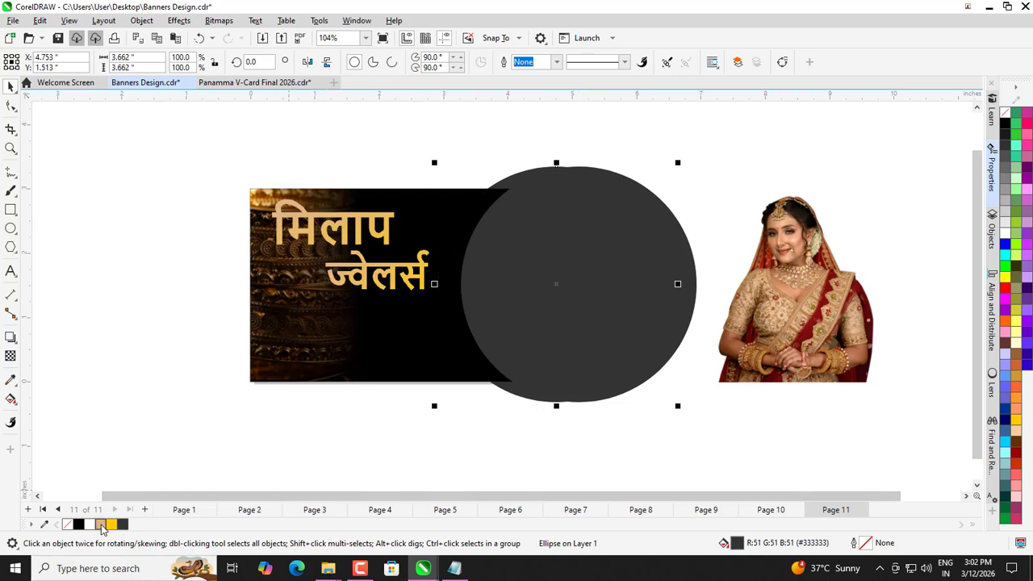
{"action": "left_click", "coordinate": [270, 428]}
Step: PowerClip the dark grey circle inside the banner rectangle
{"action": "left_click", "coordinate": [560, 326]}
{"action": "right_click", "coordinate": [560, 326]}
{"action": "key", "text": "p"}
{"action": "left_click", "coordinate": [475, 234]}
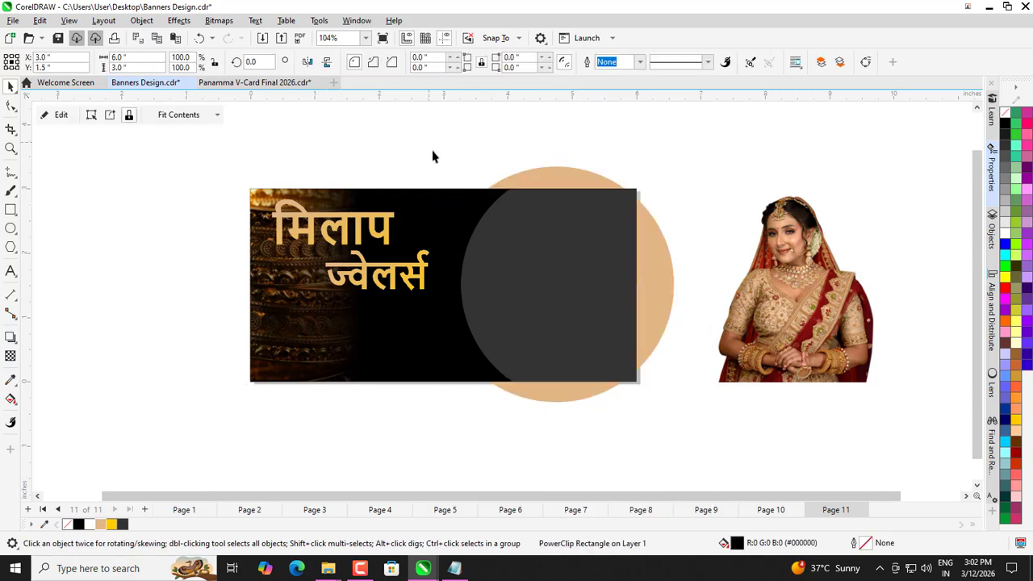
Step: Bring the tan circle to the front and enlarge it from its centre to about 4.12 in, moved slightly right
{"action": "left_click", "coordinate": [432, 155]}
{"action": "left_click", "coordinate": [528, 178]}
{"action": "left_click", "coordinate": [489, 166]}
{"action": "left_click", "coordinate": [525, 173]}
{"action": "key", "text": "shift+Page_Up"}
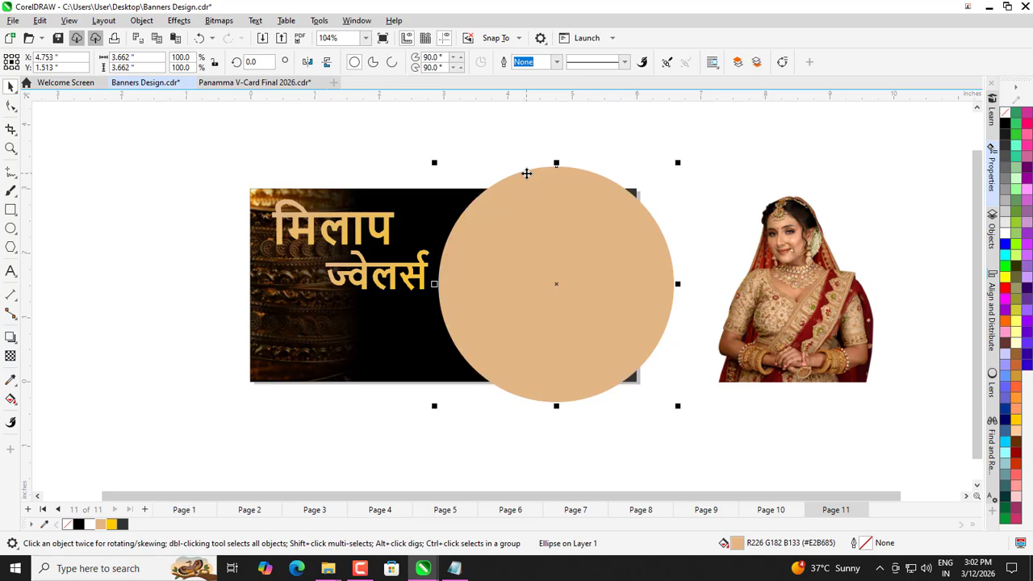
{"action": "right_click", "coordinate": [528, 175]}
{"action": "key", "text": "Escape"}
{"action": "left_click_drag", "start_coordinate": [678, 162], "coordinate": [693, 148]}
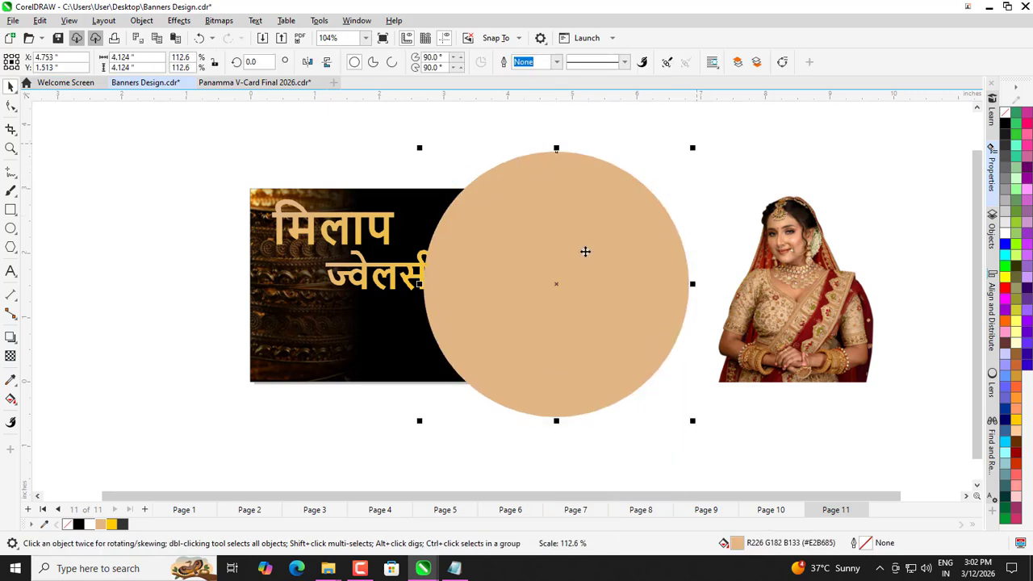
{"action": "left_click_drag", "start_coordinate": [586, 249], "coordinate": [597, 255]}
Step: PowerClip the tan circle inside the banner and place it behind the grey circle as a thin rim along its left side
{"action": "right_click", "coordinate": [598, 255]}
{"action": "key", "text": "p"}
{"action": "left_click", "coordinate": [459, 350]}
{"action": "left_click", "coordinate": [531, 317], "text": "ctrl"}
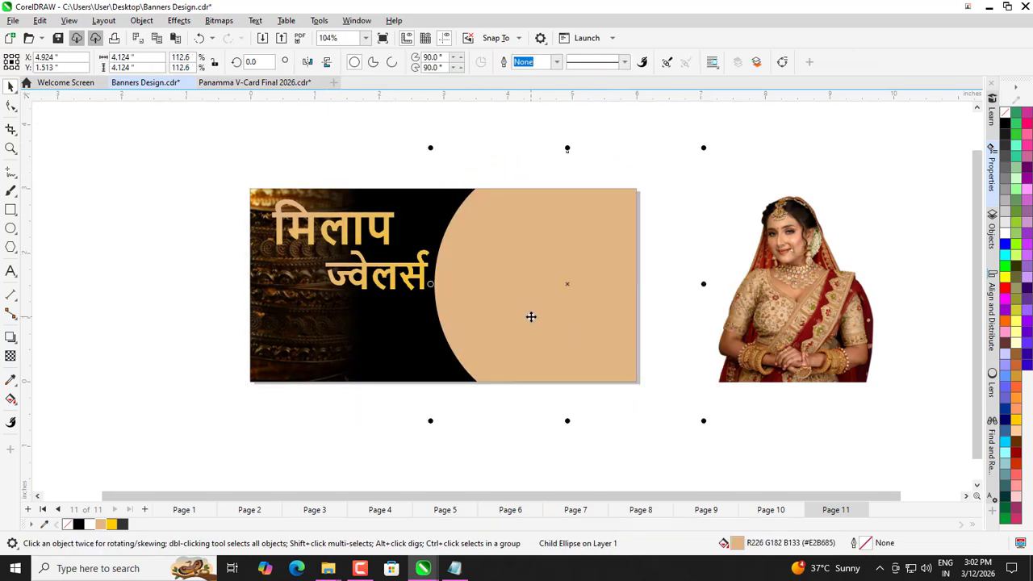
{"action": "key", "text": "shift+Page_Down"}
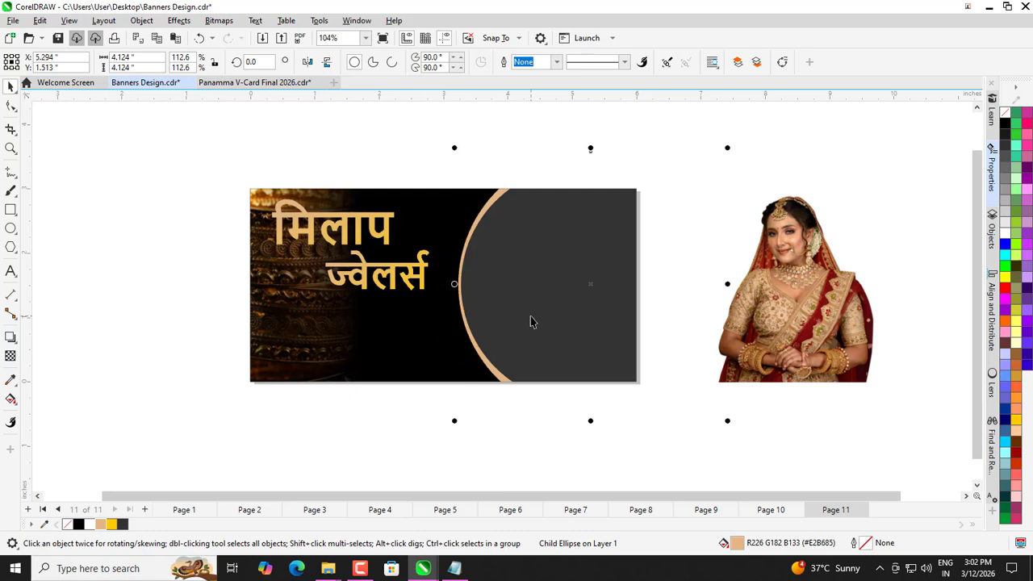
Step: Move the bride back over the banner and give the dark grey circle a diagonal fountain fill from black to tan
{"action": "left_click_drag", "start_coordinate": [803, 299], "coordinate": [578, 305]}
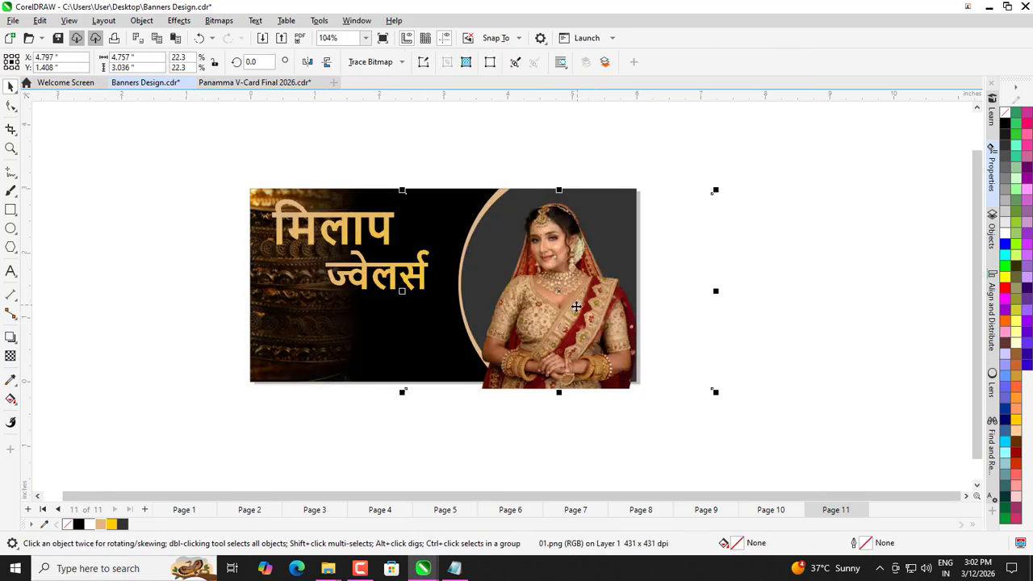
{"action": "left_click_drag", "start_coordinate": [647, 194], "coordinate": [610, 236]}
{"action": "left_click", "coordinate": [620, 214]}
{"action": "left_click", "coordinate": [620, 215], "text": "ctrl"}
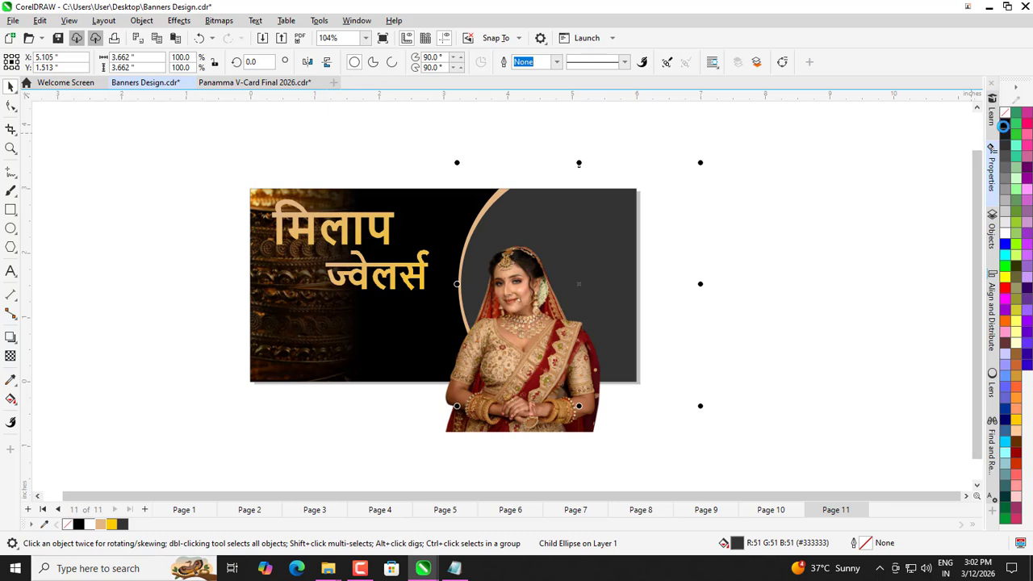
{"action": "left_click", "coordinate": [12, 397]}
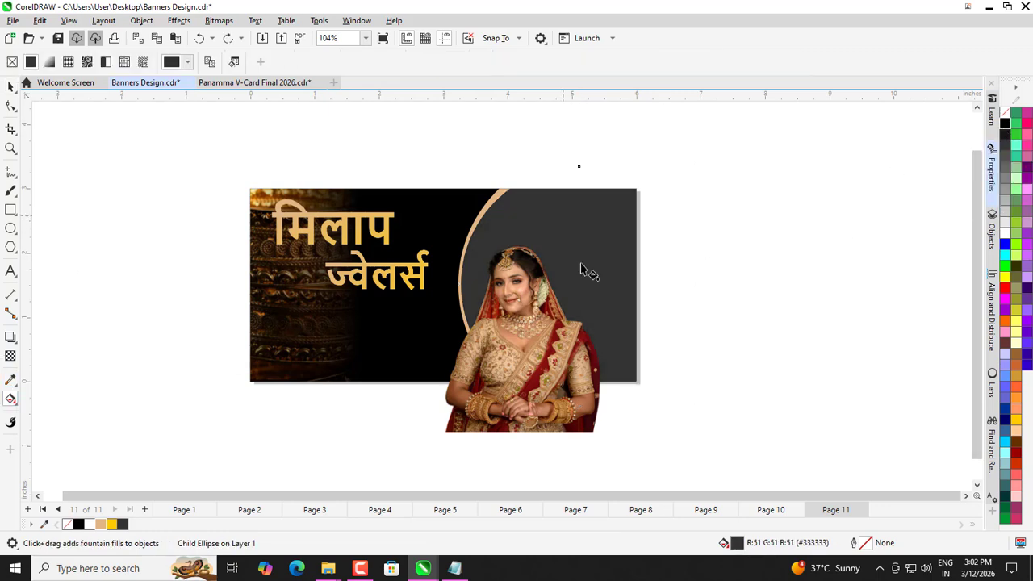
{"action": "left_click_drag", "start_coordinate": [563, 216], "coordinate": [601, 369]}
{"action": "left_click_drag", "start_coordinate": [117, 514], "coordinate": [639, 416]}
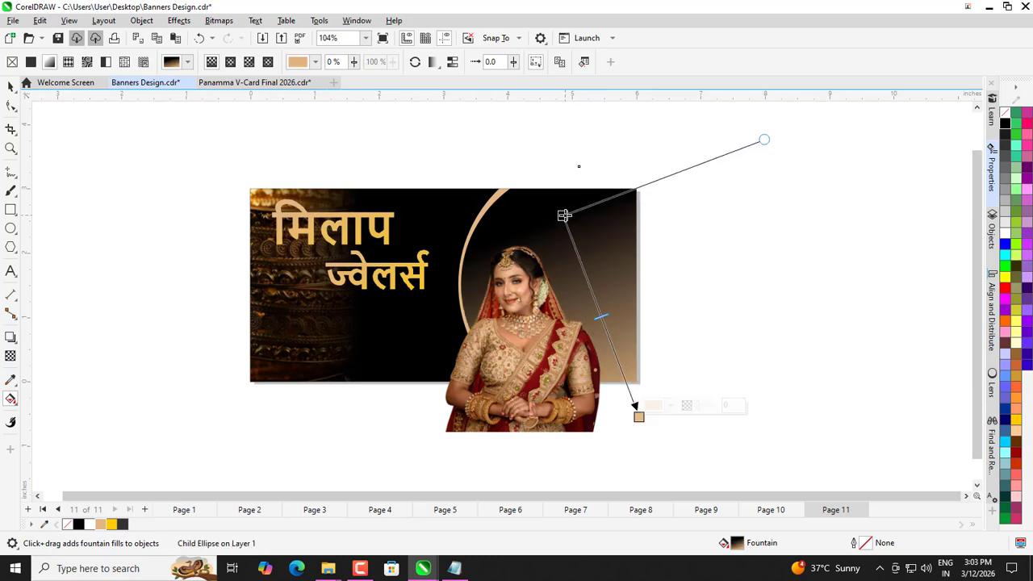
{"action": "left_click_drag", "start_coordinate": [565, 216], "coordinate": [563, 255]}
{"action": "left_click", "coordinate": [11, 84]}
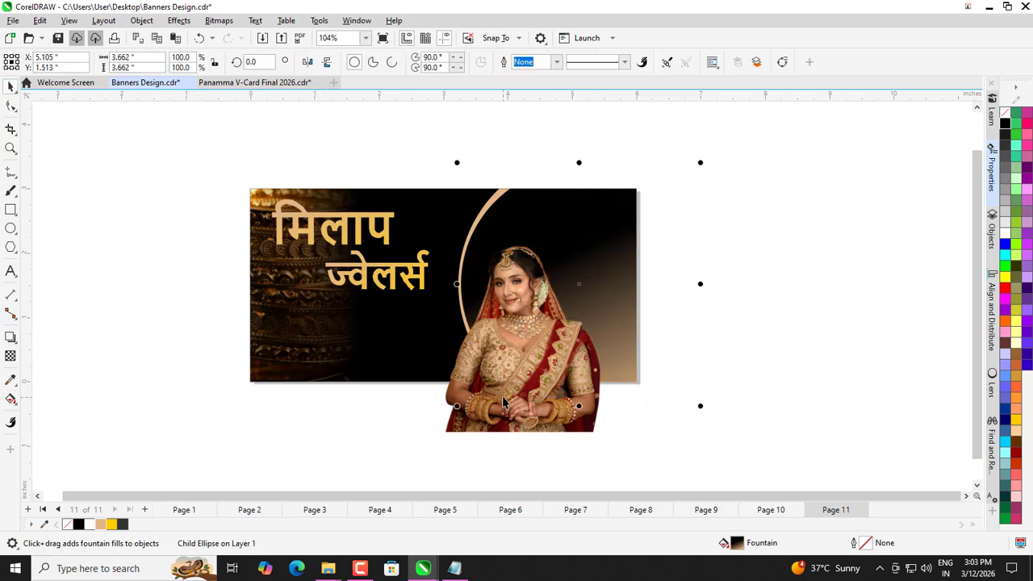
Step: Try to PowerClip the bride inside the banner and send her back one level
{"action": "left_click_drag", "start_coordinate": [500, 403], "coordinate": [527, 356]}
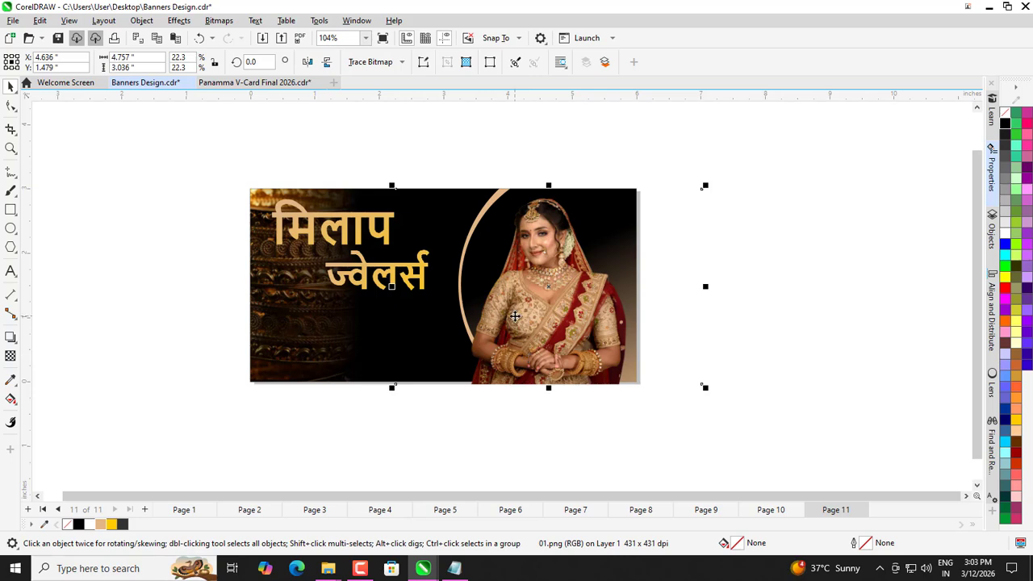
{"action": "left_click_drag", "start_coordinate": [515, 317], "coordinate": [523, 361]}
{"action": "right_click", "coordinate": [546, 340]}
{"action": "left_click", "coordinate": [557, 358]}
{"action": "left_click", "coordinate": [586, 215]}
{"action": "left_click", "coordinate": [548, 304], "text": "alt"}
{"action": "key", "text": "ctrl+Page_Down"}
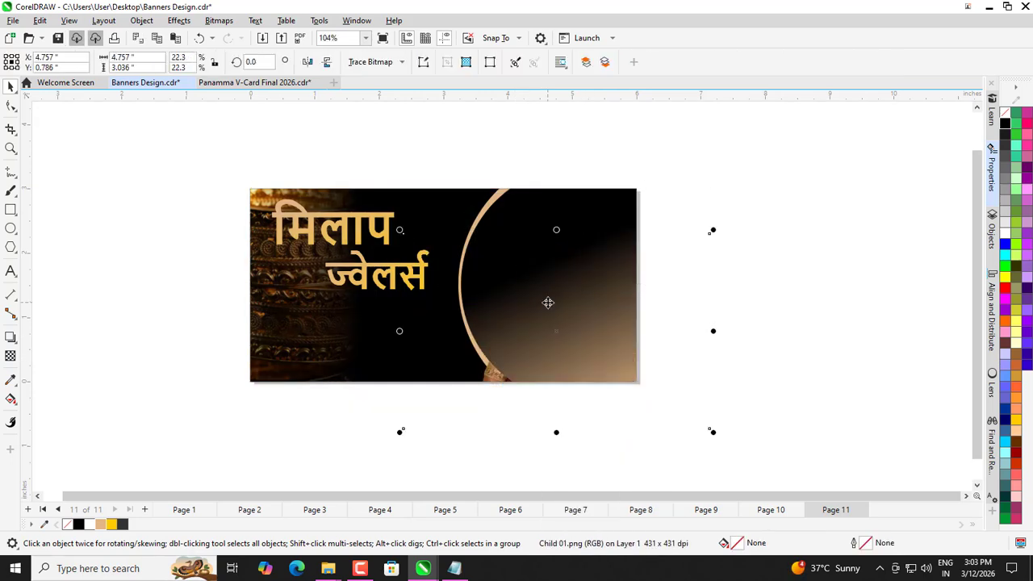
{"action": "left_click", "coordinate": [612, 217]}
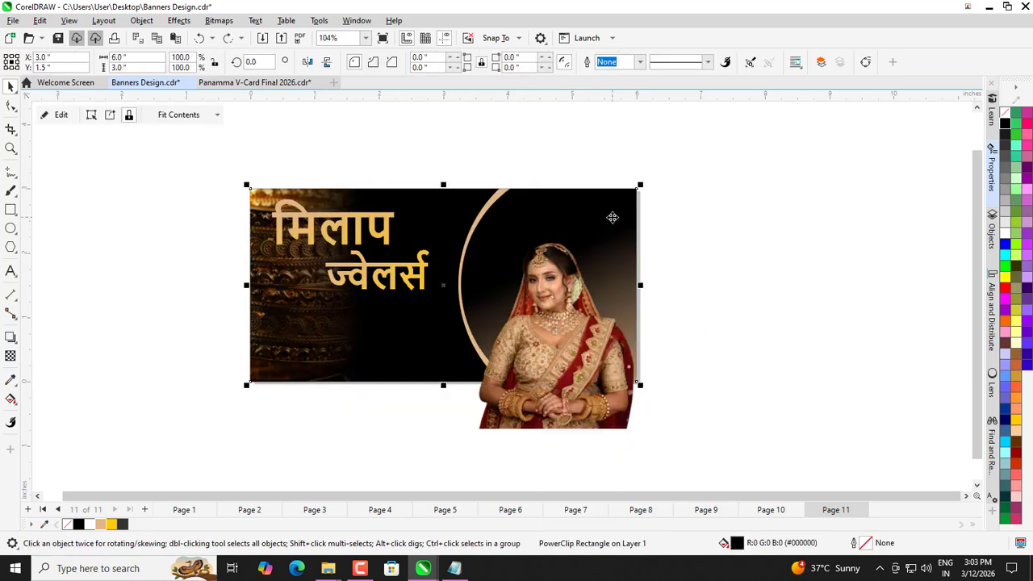
{"action": "left_click", "coordinate": [613, 217], "text": "ctrl"}
Step: PowerClip the bride inside the banner rectangle and move her up until her head nears the banner's top edge
{"action": "left_click", "coordinate": [710, 232]}
{"action": "right_click", "coordinate": [710, 231]}
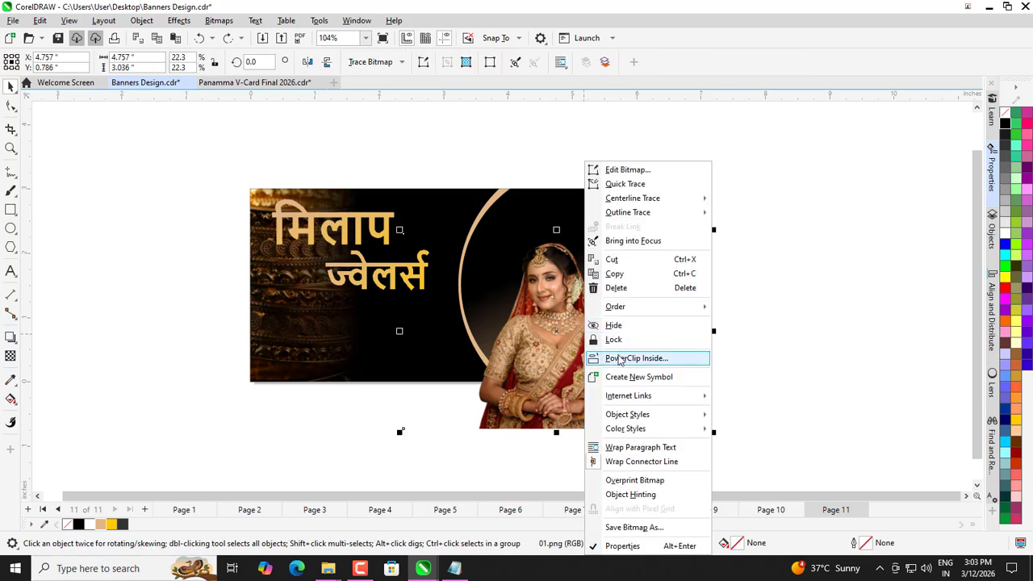
{"action": "left_click", "coordinate": [645, 358]}
{"action": "left_click", "coordinate": [560, 304], "text": "ctrl"}
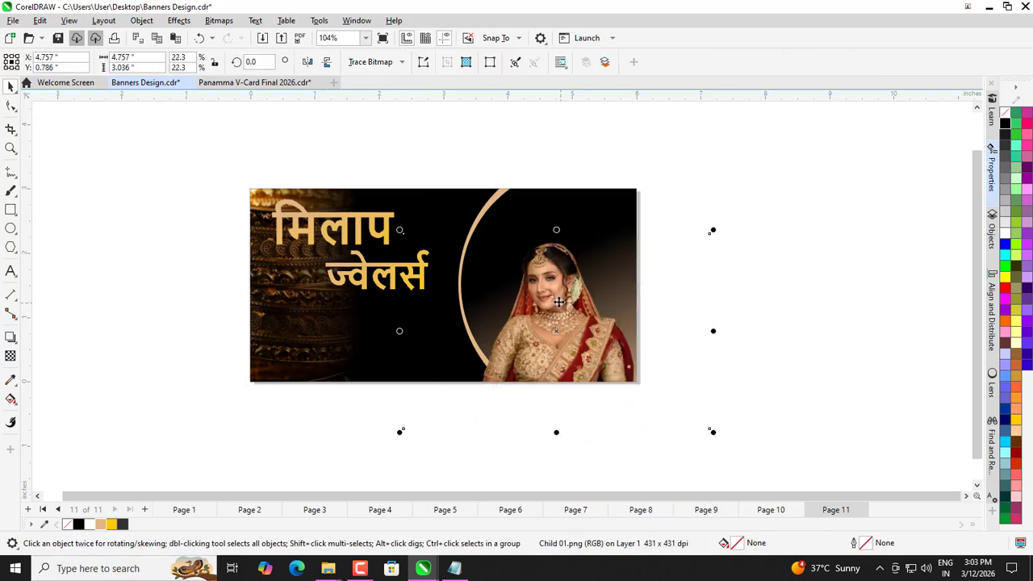
{"action": "left_click_drag", "start_coordinate": [560, 303], "coordinate": [542, 261]}
{"action": "scroll", "coordinate": [554, 310], "scroll_direction": "up", "scroll_amount": 1}
{"action": "scroll", "coordinate": [524, 352], "scroll_direction": "down", "scroll_amount": 1}
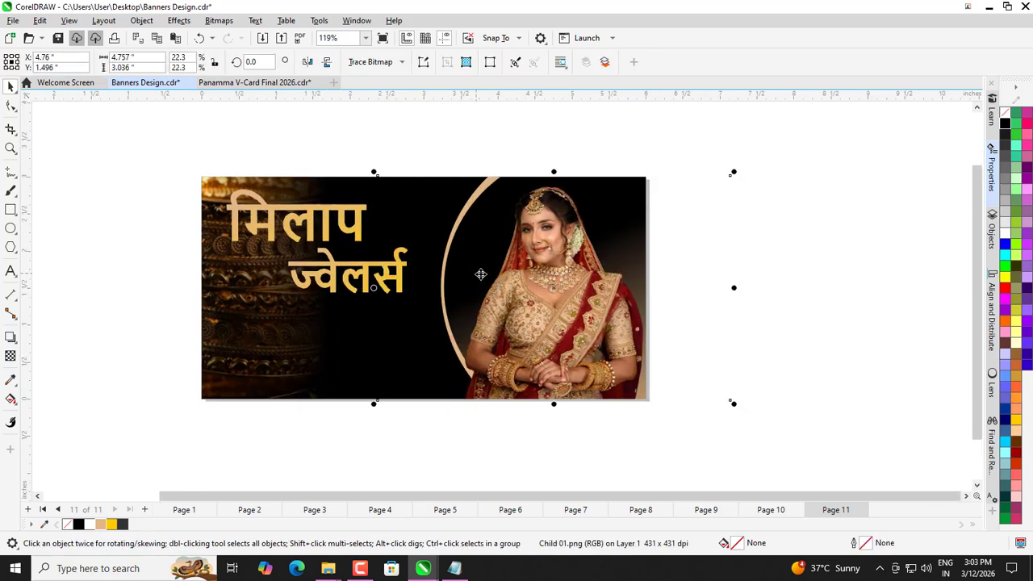
Step: Fine-tune the bride's horizontal position at the banner's right end to about X 4.74 in
{"action": "key", "text": "Right"}
{"action": "key", "text": "Left"}
{"action": "key", "text": "Left"}
{"action": "key", "text": "Left"}
{"action": "key", "text": "Left"}
{"action": "key", "text": "Left"}
{"action": "key", "text": "Left"}
{"action": "key", "text": "Left"}
{"action": "key", "text": "Left"}
{"action": "key", "text": "Left"}
{"action": "key", "text": "Left"}
{"action": "key", "text": "Left"}
{"action": "key", "text": "Left"}
{"action": "key", "text": "Left"}
{"action": "key", "text": "Left"}
{"action": "key", "text": "Left"}
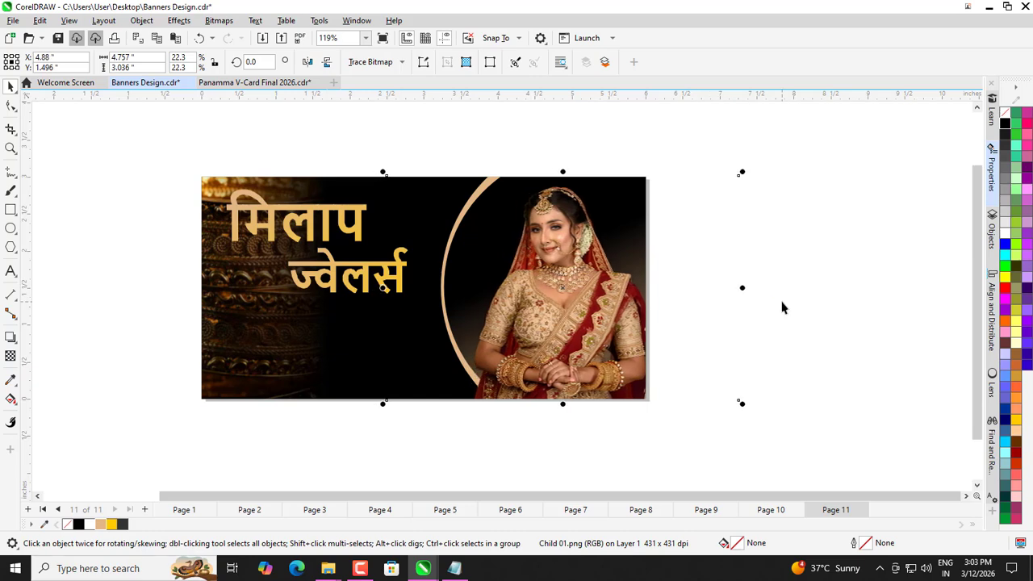
{"action": "left_click", "coordinate": [783, 307]}
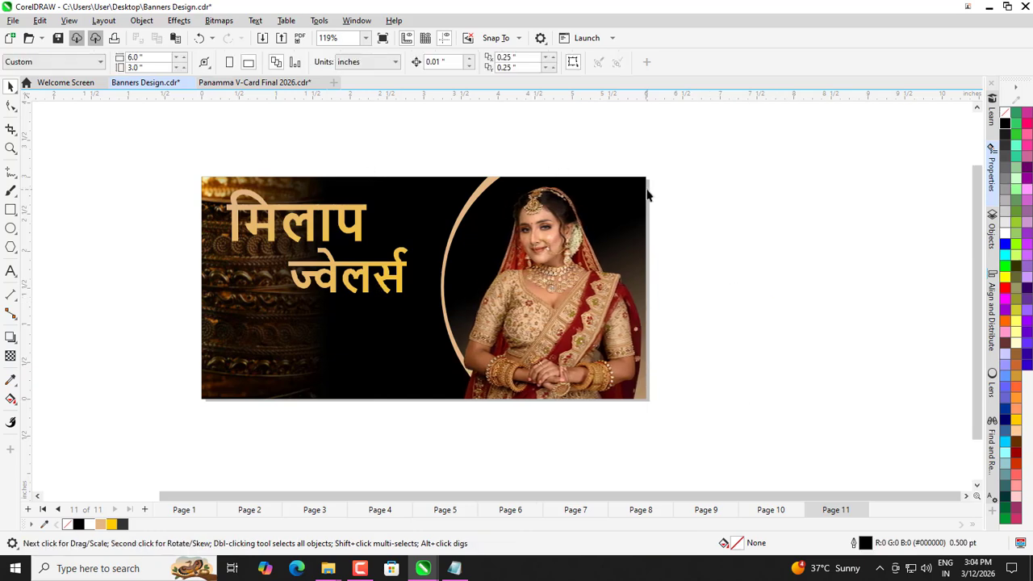
{"action": "left_click", "coordinate": [648, 195]}
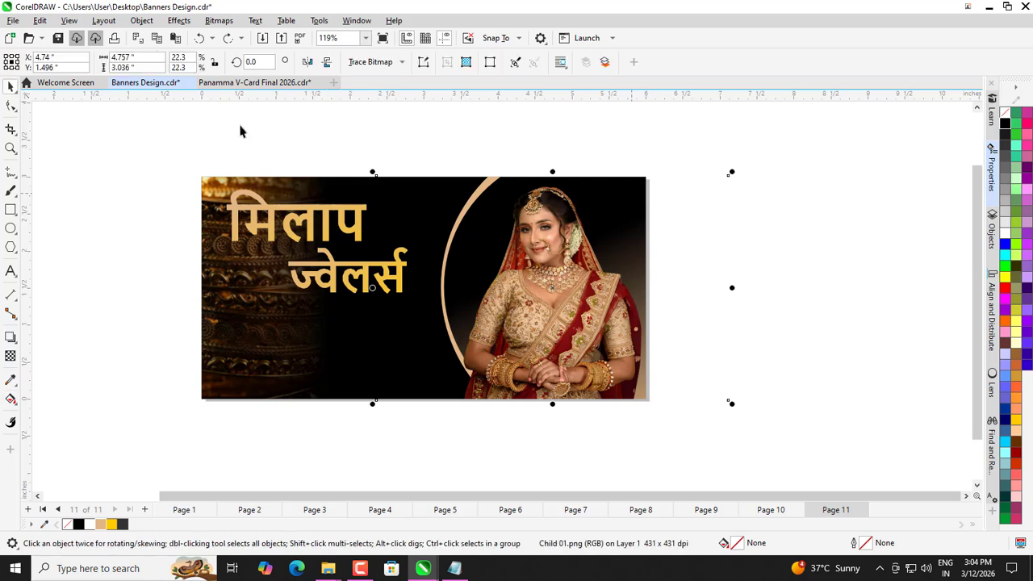
{"action": "left_click", "coordinate": [81, 139]}
Step: Move the clipped tan circle down and left to about X 5.02, Y 1.17 in, forming a broad crescent behind the bride
{"action": "left_click", "coordinate": [592, 212], "text": "ctrl"}
{"action": "left_click", "coordinate": [592, 211], "text": "ctrl+alt"}
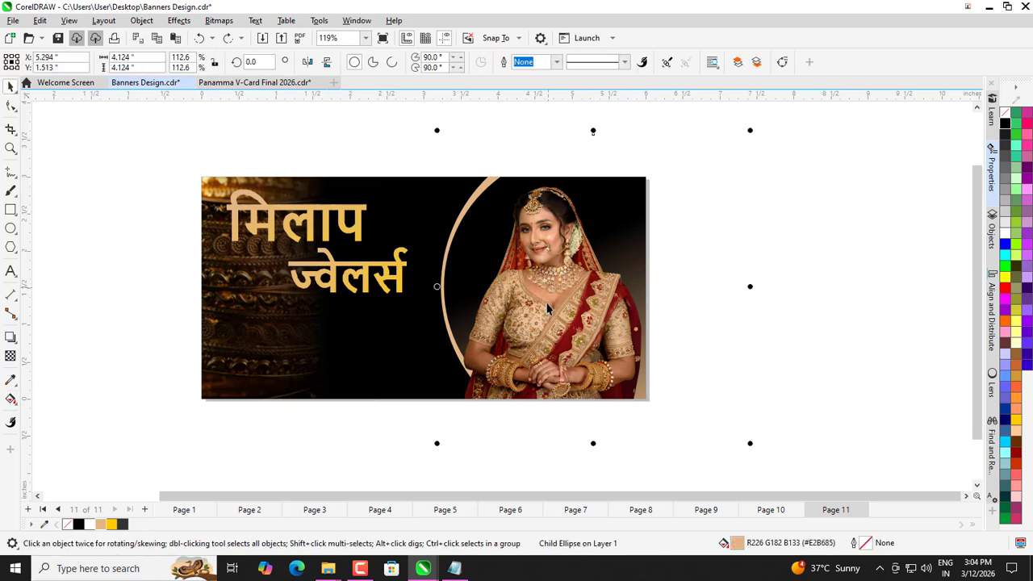
{"action": "scroll", "coordinate": [547, 308], "scroll_direction": "down", "scroll_amount": 2}
{"action": "scroll", "coordinate": [598, 333], "scroll_direction": "up", "scroll_amount": 4}
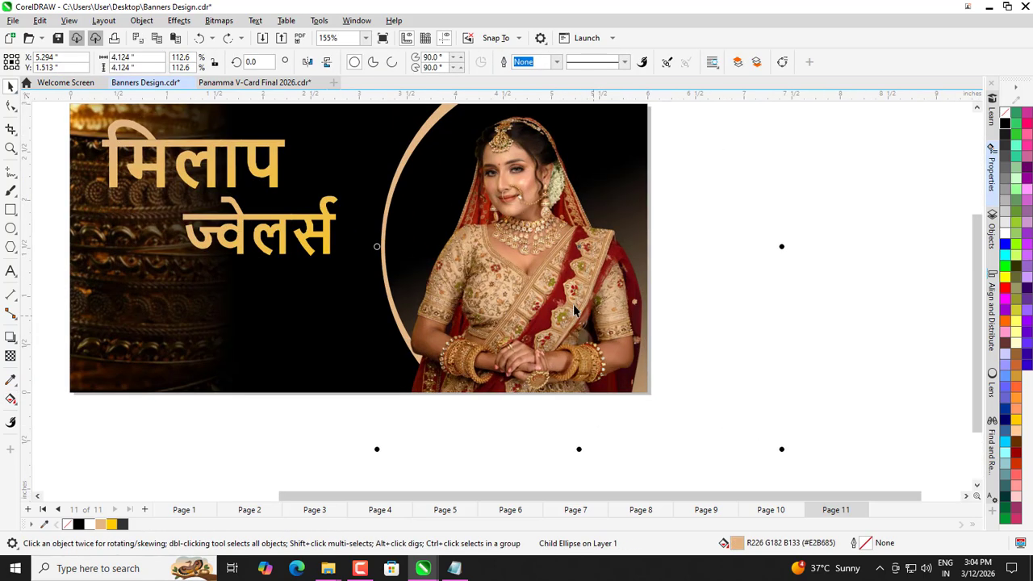
{"action": "scroll", "coordinate": [565, 292], "scroll_direction": "down", "scroll_amount": 3}
{"action": "left_click", "coordinate": [596, 265], "text": "ctrl"}
{"action": "left_click", "coordinate": [597, 222], "text": "ctrl+alt"}
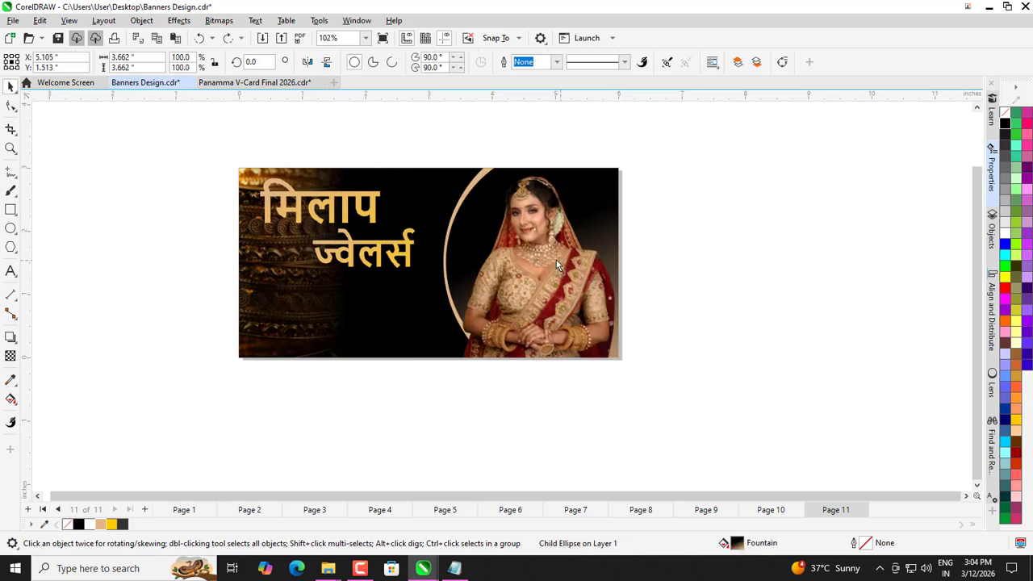
{"action": "left_click_drag", "start_coordinate": [581, 263], "coordinate": [560, 283]}
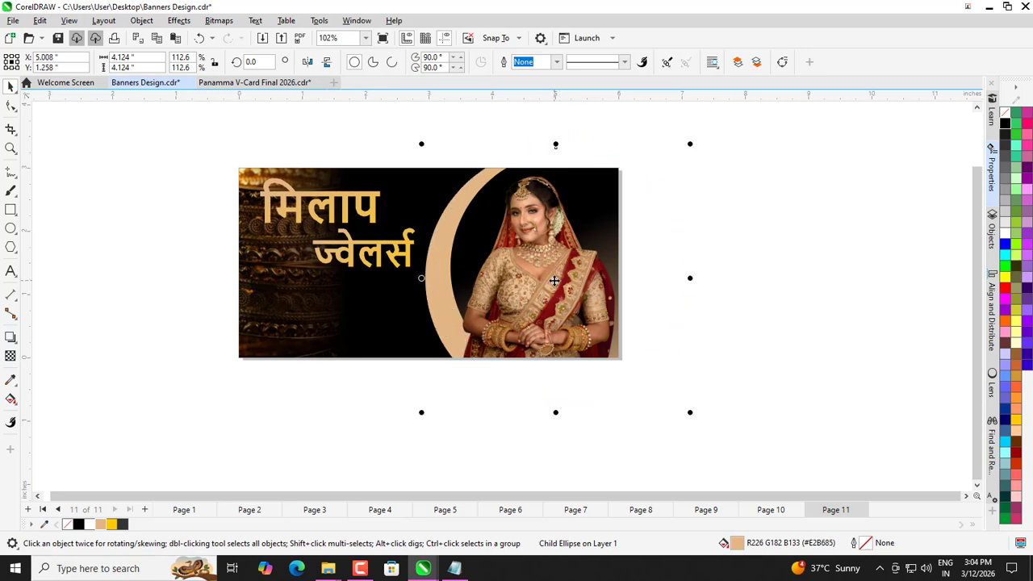
{"action": "left_click_drag", "start_coordinate": [553, 284], "coordinate": [556, 288]}
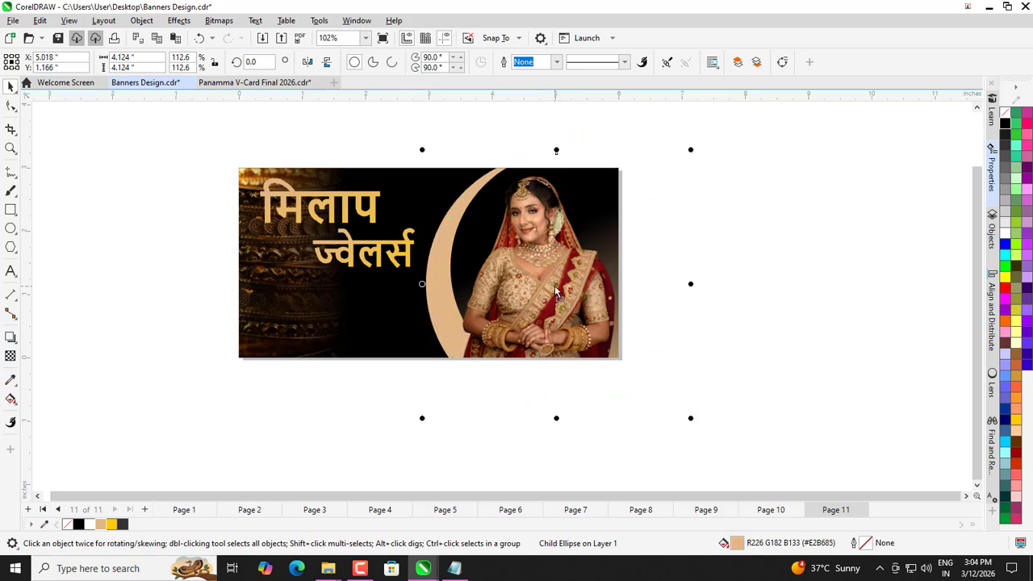
{"action": "left_click", "coordinate": [400, 409]}
{"action": "scroll", "coordinate": [363, 330], "scroll_direction": "up", "scroll_amount": 1}
{"action": "scroll", "coordinate": [363, 330], "scroll_direction": "up", "scroll_amount": 1}
{"action": "scroll", "coordinate": [462, 269], "scroll_direction": "down", "scroll_amount": 2}
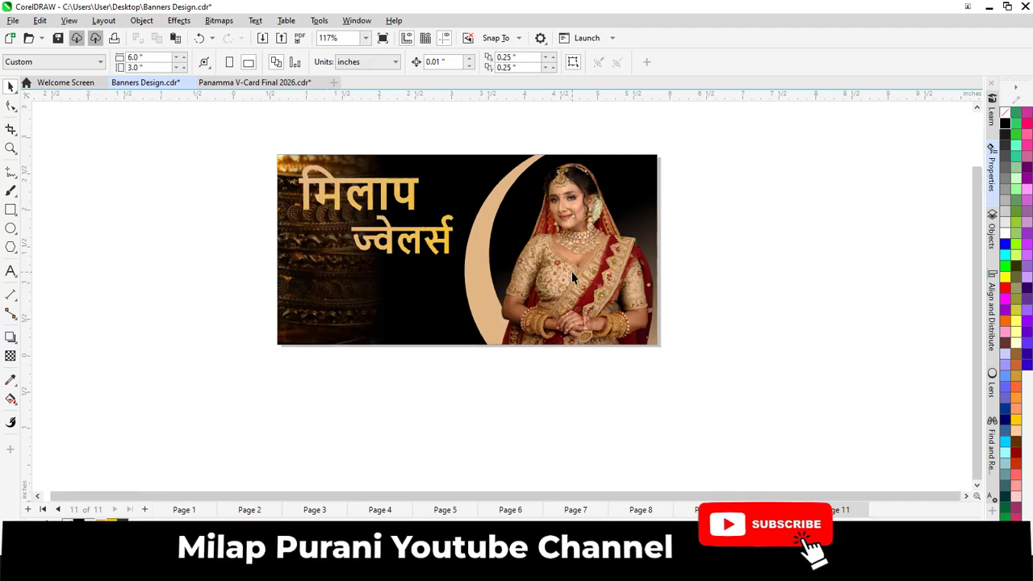
Step: Scale down the shop name group toward its lower right and shift the clipped bangles photo left inside the banner
{"action": "scroll", "coordinate": [277, 204], "scroll_direction": "up", "scroll_amount": 2}
{"action": "left_click", "coordinate": [353, 209]}
{"action": "left_click_drag", "start_coordinate": [300, 148], "coordinate": [379, 173]}
{"action": "left_click", "coordinate": [342, 306]}
{"action": "left_click_drag", "start_coordinate": [342, 306], "coordinate": [299, 307]}
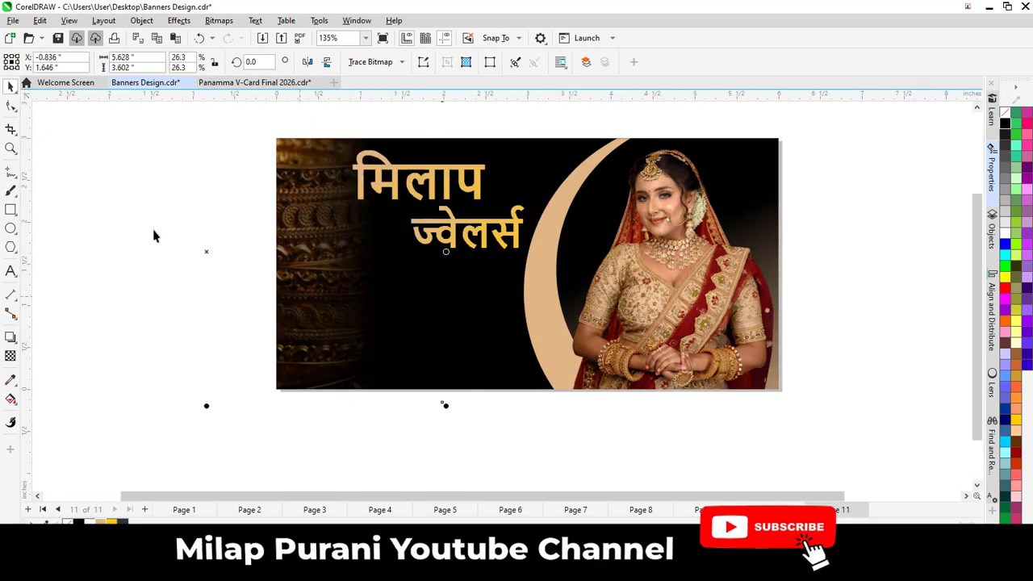
Step: Enlarge the shop name group and position it between the banner's left edge and the tan crescent
{"action": "left_click", "coordinate": [368, 201]}
{"action": "left_click_drag", "start_coordinate": [333, 260], "coordinate": [257, 293]}
{"action": "scroll", "coordinate": [360, 265], "scroll_direction": "down", "scroll_amount": 1}
{"action": "left_click", "coordinate": [364, 257]}
{"action": "left_click_drag", "start_coordinate": [376, 234], "coordinate": [385, 234]}
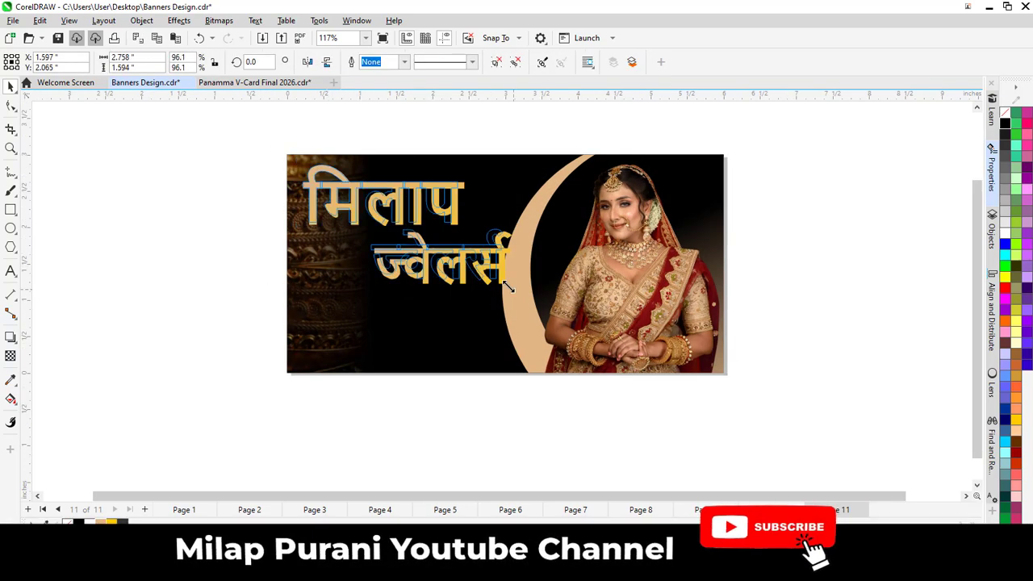
{"action": "left_click_drag", "start_coordinate": [509, 287], "coordinate": [495, 280]}
{"action": "left_click", "coordinate": [238, 253]}
{"action": "scroll", "coordinate": [263, 236], "scroll_direction": "down", "scroll_amount": 1}
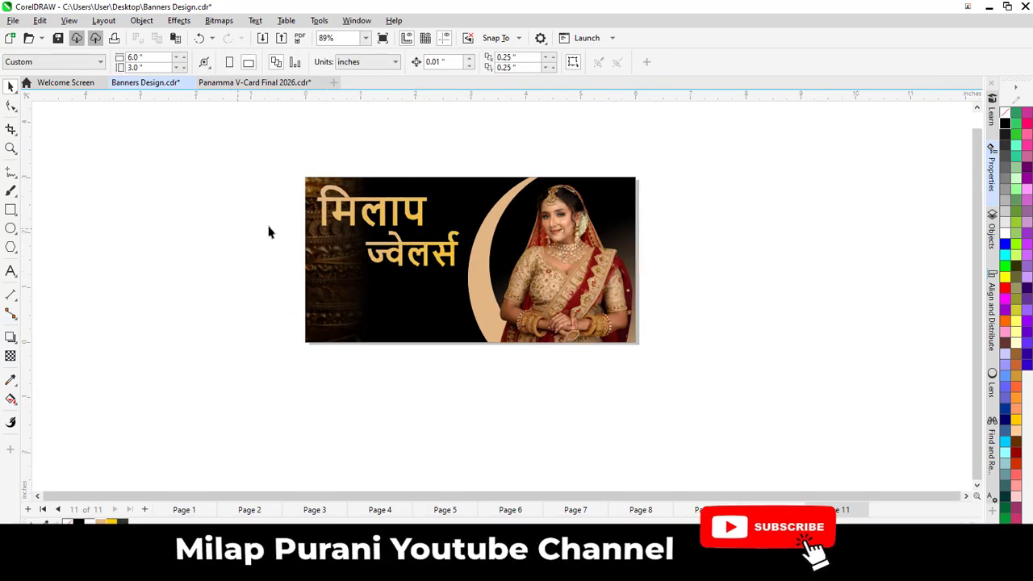
Step: Shrink the shop name group slightly from its upper-left corner to leave more margin to the banner's edges
{"action": "left_click", "coordinate": [347, 213]}
{"action": "left_click_drag", "start_coordinate": [297, 169], "coordinate": [310, 177]}
{"action": "key", "text": "Escape"}
{"action": "scroll", "coordinate": [379, 249], "scroll_direction": "down", "scroll_amount": 1}
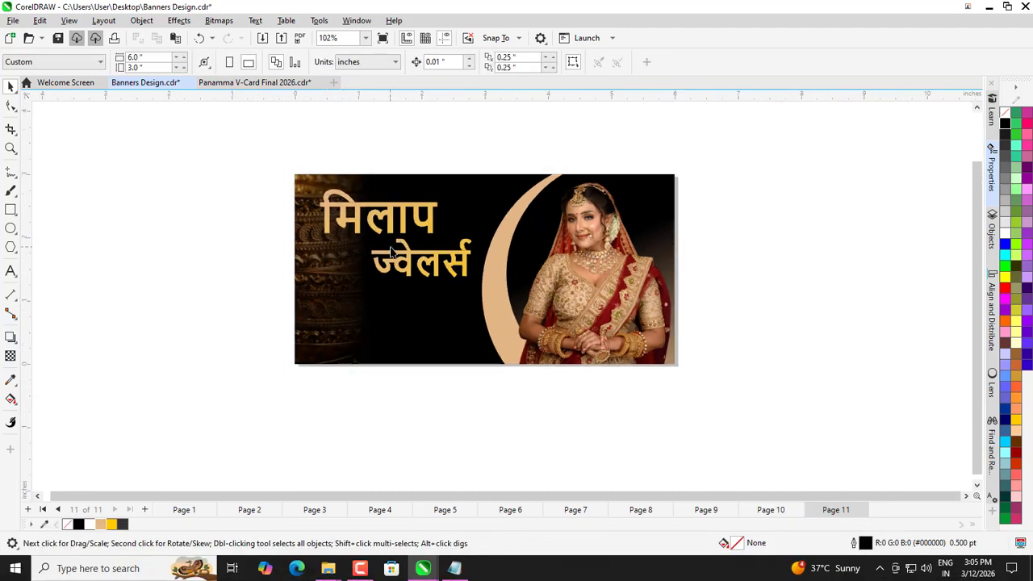
{"action": "scroll", "coordinate": [393, 248], "scroll_direction": "up", "scroll_amount": 2}
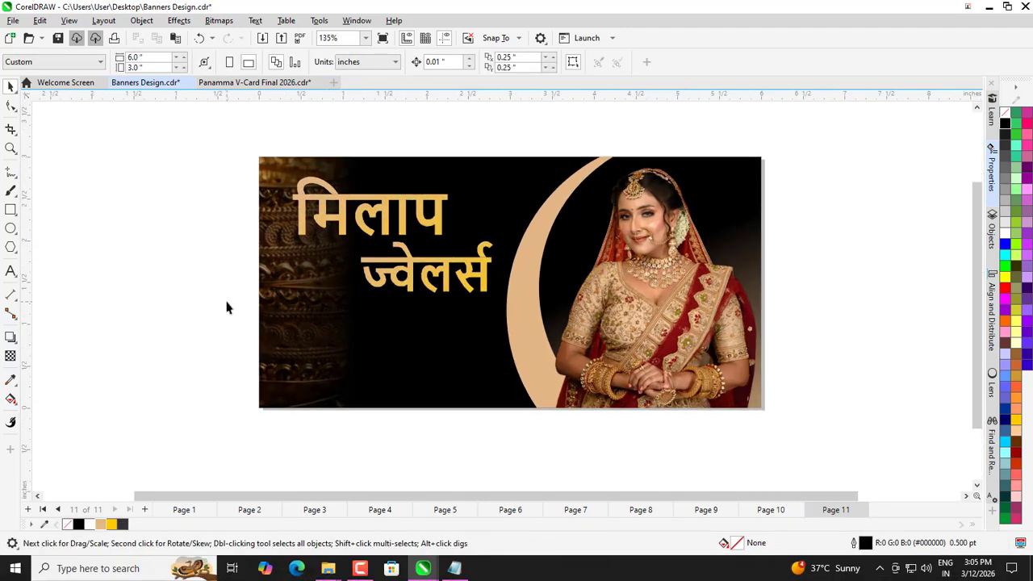
Step: Draw a square about 0.6 in wide over the lower part of the bangles photo, filled white with no outline
{"action": "left_click", "coordinate": [348, 292]}
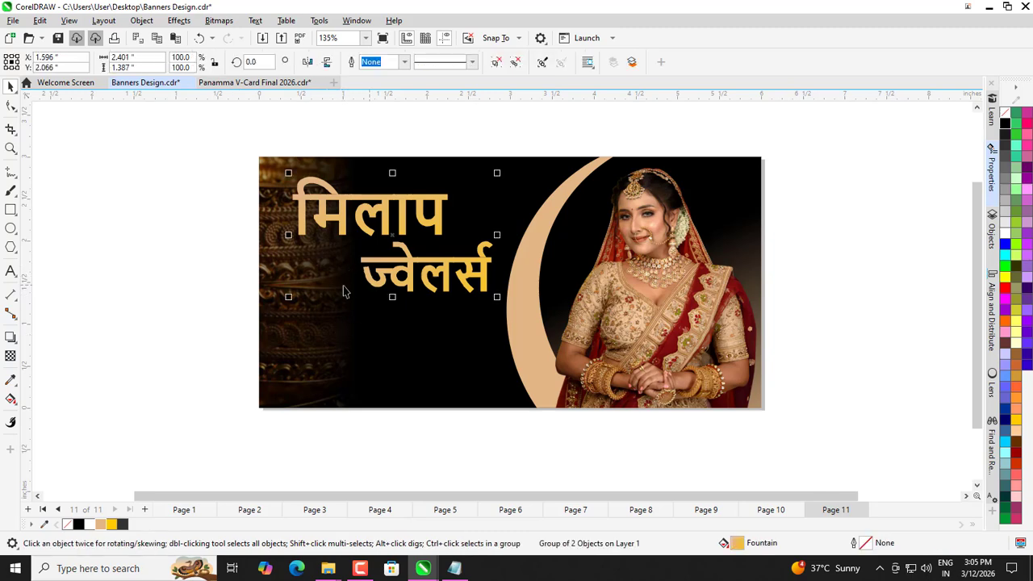
{"action": "left_click", "coordinate": [215, 282]}
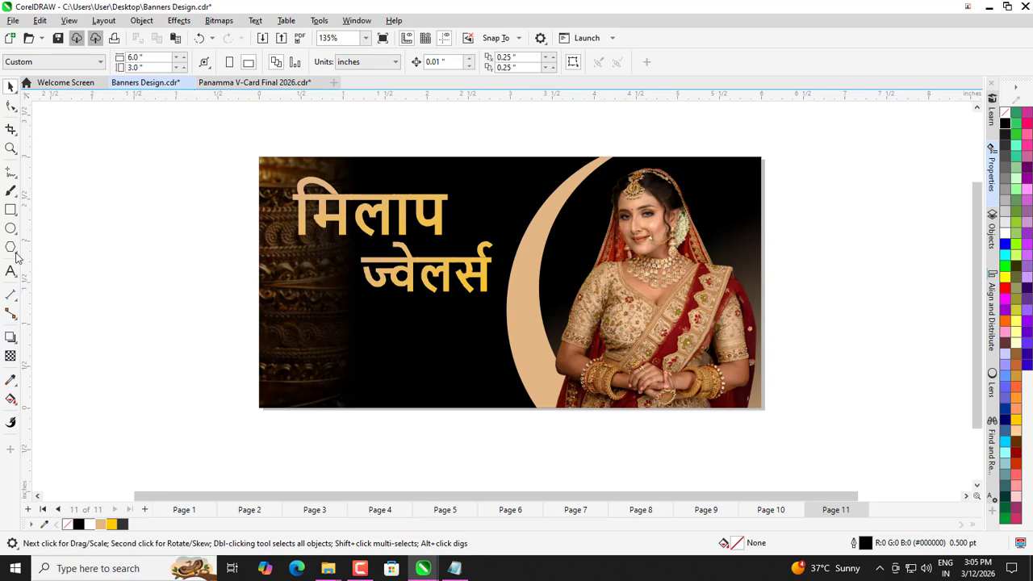
{"action": "left_click", "coordinate": [11, 209]}
{"action": "scroll", "coordinate": [259, 363], "scroll_direction": "up", "scroll_amount": 3}
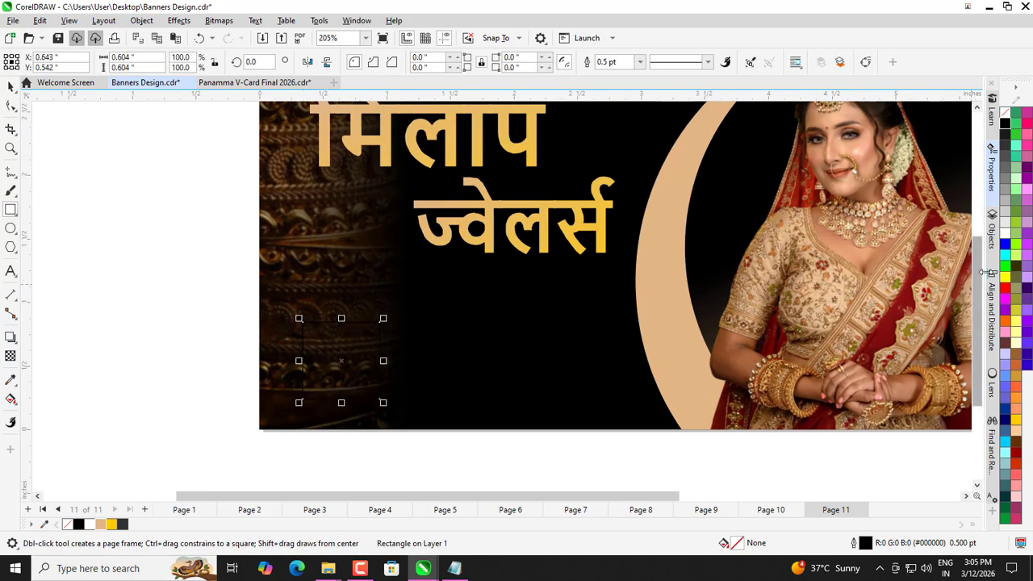
{"action": "left_click", "coordinate": [1005, 234]}
{"action": "left_click", "coordinate": [10, 86]}
Step: Round the white square's corners to about 0.065 in and move it up to about X 0.46, Y 1.42 in
{"action": "scroll", "coordinate": [105, 241], "scroll_direction": "up", "scroll_amount": 2}
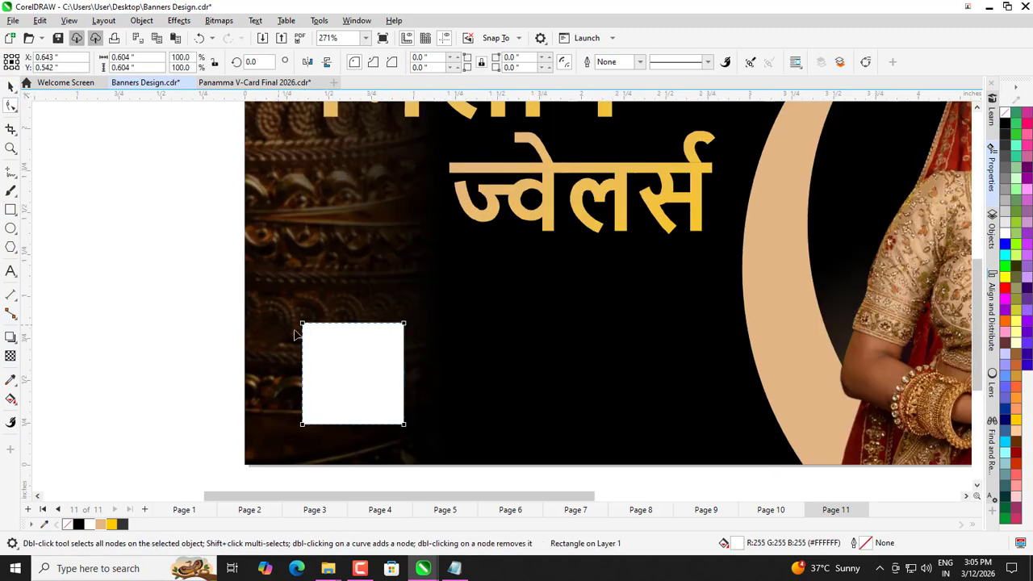
{"action": "scroll", "coordinate": [334, 393], "scroll_direction": "down", "scroll_amount": 3}
{"action": "left_click_drag", "start_coordinate": [334, 392], "coordinate": [323, 302]}
{"action": "scroll", "coordinate": [355, 287], "scroll_direction": "down", "scroll_amount": 2}
{"action": "key", "text": "Escape"}
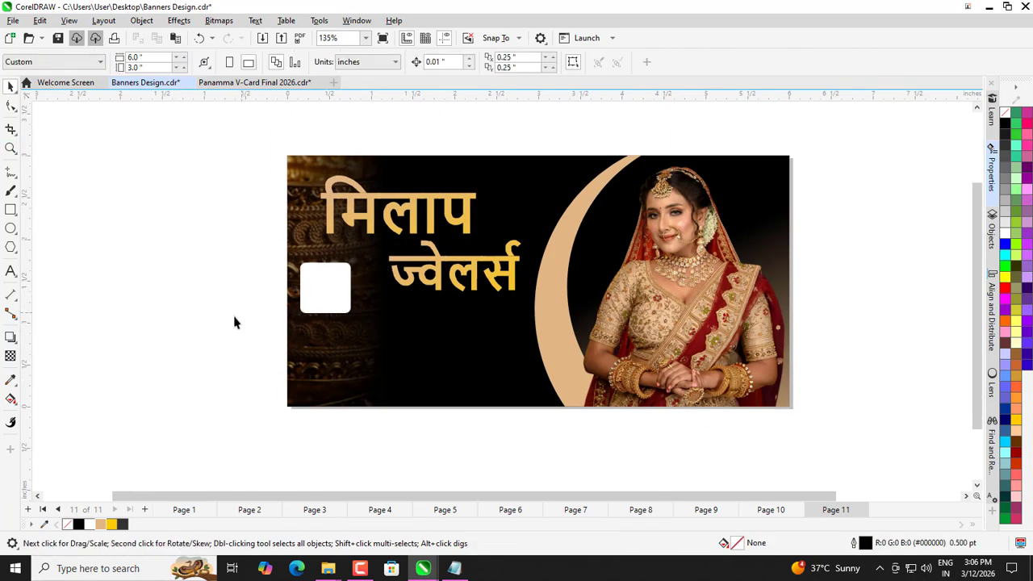
Step: Import jewellery images 02 and 03 and place them small, side by side, below the shop name
{"action": "key", "text": "ctrl+i"}
{"action": "left_click", "coordinate": [579, 221]}
{"action": "scroll", "coordinate": [323, 267], "scroll_direction": "down", "scroll_amount": 2}
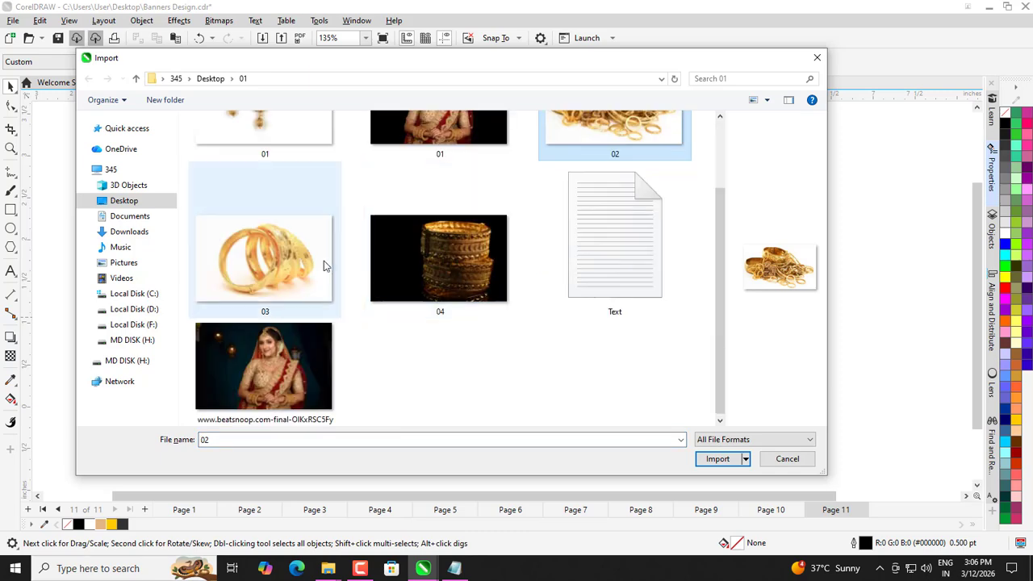
{"action": "double_click", "coordinate": [323, 267]}
{"action": "left_click", "coordinate": [349, 340]}
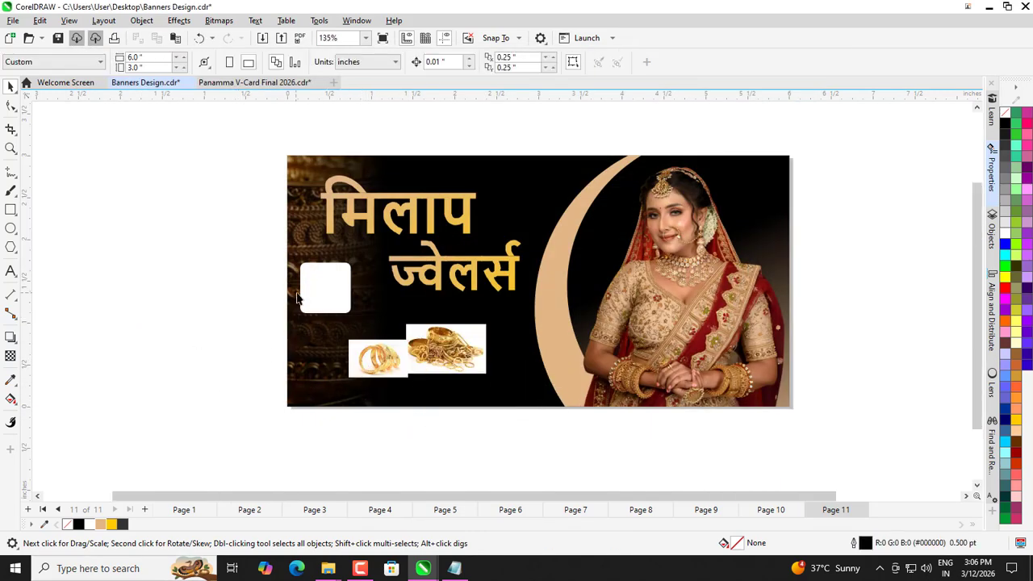
Step: Fill the rounded square tan and add a concentric white copy scaled to about 0.57 in, forming a thin tan border
{"action": "left_click", "coordinate": [298, 299]}
{"action": "scroll", "coordinate": [297, 299], "scroll_direction": "up", "scroll_amount": 2}
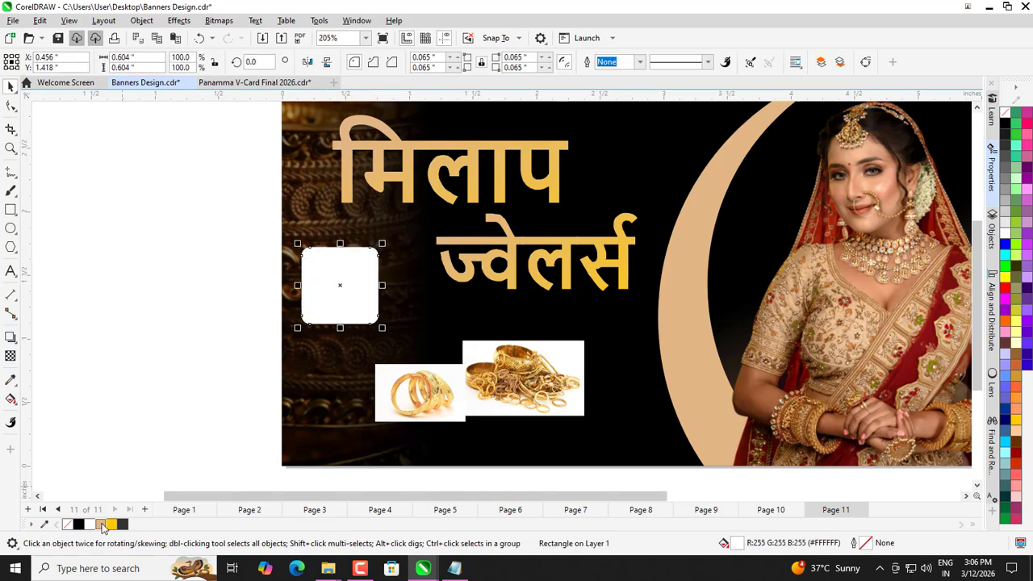
{"action": "scroll", "coordinate": [380, 325], "scroll_direction": "up", "scroll_amount": 2}
{"action": "scroll", "coordinate": [430, 351], "scroll_direction": "down", "scroll_amount": 4}
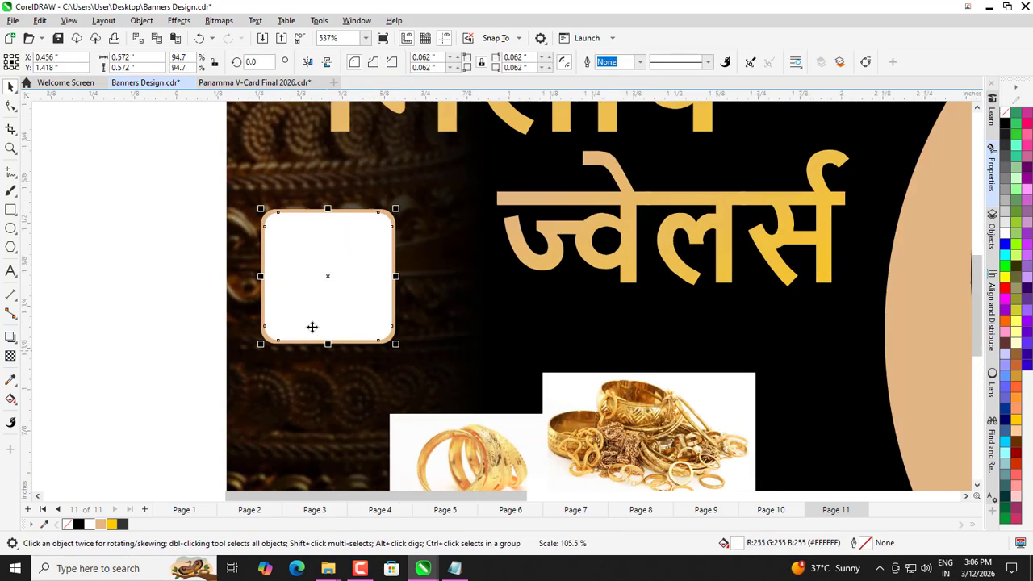
Step: PowerClip bangles image 03 inside the white rounded square and centre the bangles within the frame
{"action": "left_click_drag", "start_coordinate": [369, 391], "coordinate": [260, 301]}
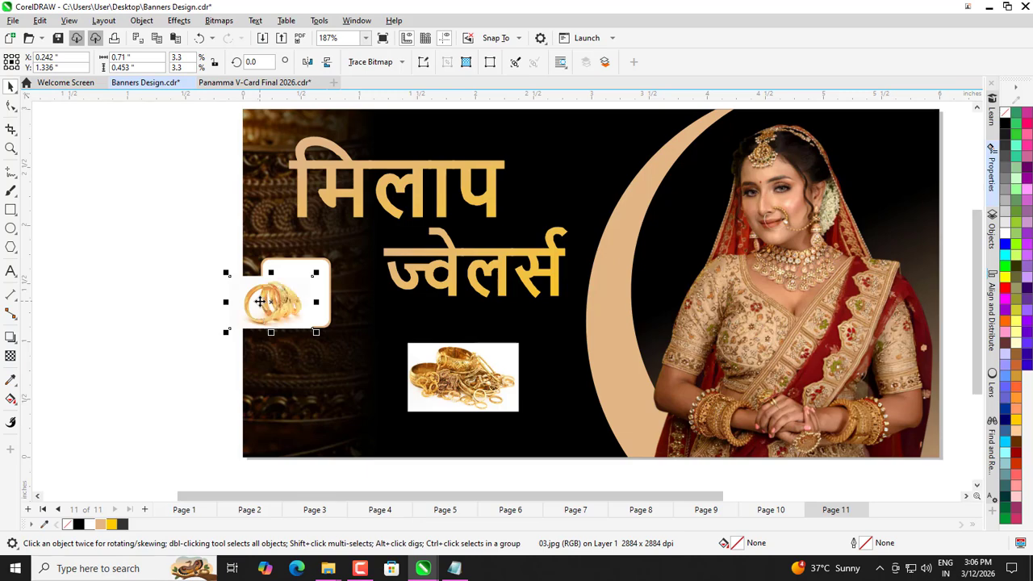
{"action": "right_click", "coordinate": [260, 301]}
{"action": "left_click", "coordinate": [284, 358]}
{"action": "left_click", "coordinate": [288, 295]}
{"action": "scroll", "coordinate": [283, 300], "scroll_direction": "up", "scroll_amount": 1}
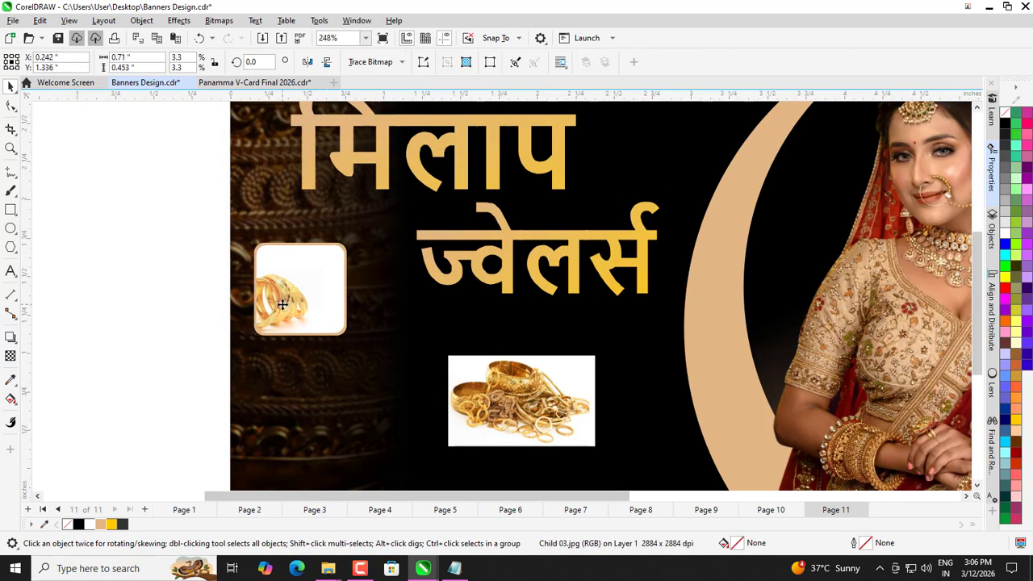
{"action": "left_click_drag", "start_coordinate": [282, 304], "coordinate": [311, 295]}
{"action": "scroll", "coordinate": [308, 295], "scroll_direction": "down", "scroll_amount": 1}
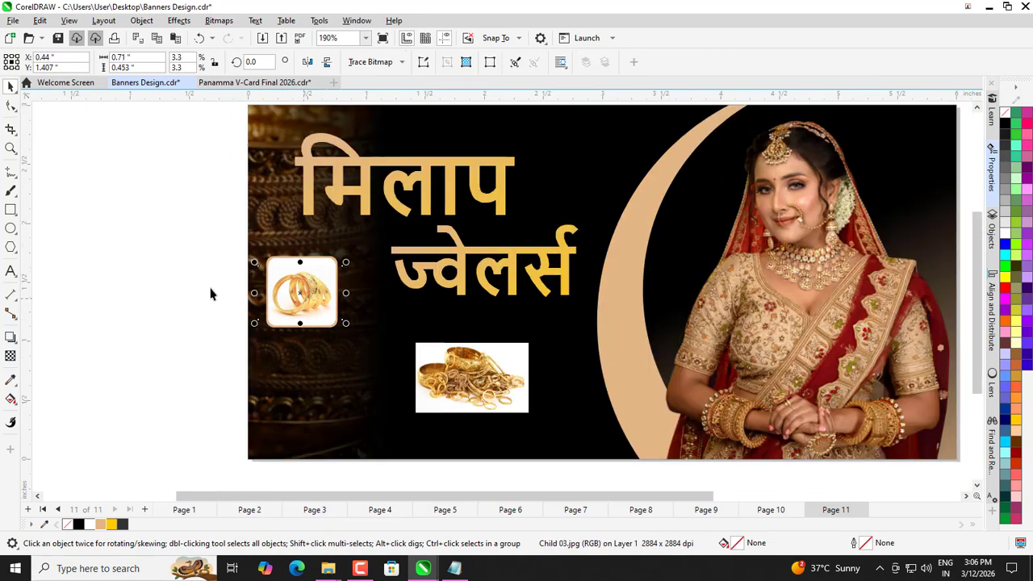
Step: Move the jewellery pile photo aside and duplicate the framed bangles square toward the crescent at about X 2.29, Y 0.77 in
{"action": "scroll", "coordinate": [355, 344], "scroll_direction": "down", "scroll_amount": 1}
{"action": "left_click_drag", "start_coordinate": [440, 372], "coordinate": [378, 399]}
{"action": "left_click_drag", "start_coordinate": [251, 269], "coordinate": [347, 344]}
{"action": "left_click_drag", "start_coordinate": [315, 309], "coordinate": [477, 365]}
{"action": "key", "text": "ctrl+z"}
{"action": "right_click", "coordinate": [477, 364]}
{"action": "left_click", "coordinate": [474, 448]}
{"action": "scroll", "coordinate": [477, 380], "scroll_direction": "up", "scroll_amount": 1}
{"action": "left_click", "coordinate": [486, 375]}
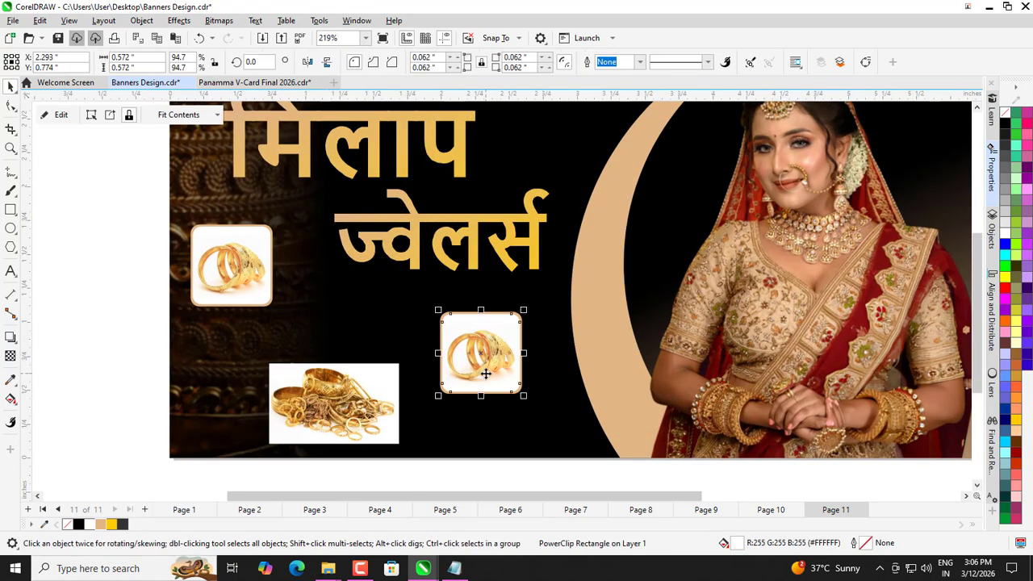
Step: Delete the bangles photo from inside the duplicated frame
{"action": "left_click", "coordinate": [425, 478]}
{"action": "scroll", "coordinate": [467, 355], "scroll_direction": "down", "scroll_amount": 1}
{"action": "left_click", "coordinate": [467, 354], "text": "ctrl"}
{"action": "key", "text": "Delete"}
{"action": "scroll", "coordinate": [419, 385], "scroll_direction": "down", "scroll_amount": 1}
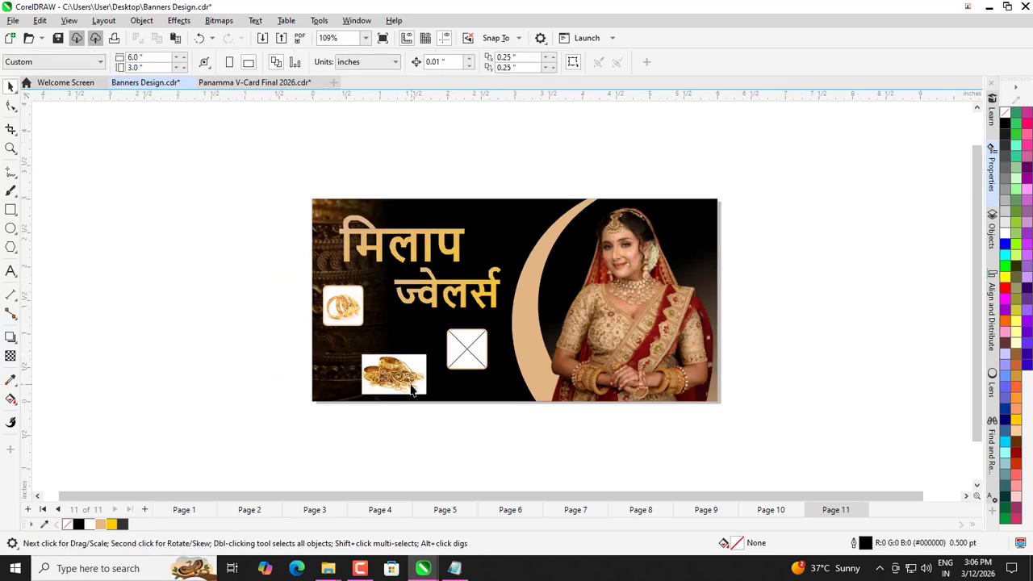
Step: Place jewellery pile image 02 inside the empty frame, resize it to about 0.56 × 0.35 in and centre it
{"action": "scroll", "coordinate": [413, 387], "scroll_direction": "up", "scroll_amount": 2}
{"action": "left_click_drag", "start_coordinate": [414, 387], "coordinate": [481, 404]}
{"action": "left_click_drag", "start_coordinate": [385, 347], "coordinate": [491, 322]}
{"action": "scroll", "coordinate": [491, 320], "scroll_direction": "up", "scroll_amount": 1}
{"action": "left_click", "coordinate": [507, 324], "text": "ctrl"}
{"action": "scroll", "coordinate": [512, 333], "scroll_direction": "up", "scroll_amount": 1}
{"action": "left_click_drag", "start_coordinate": [588, 371], "coordinate": [595, 376]}
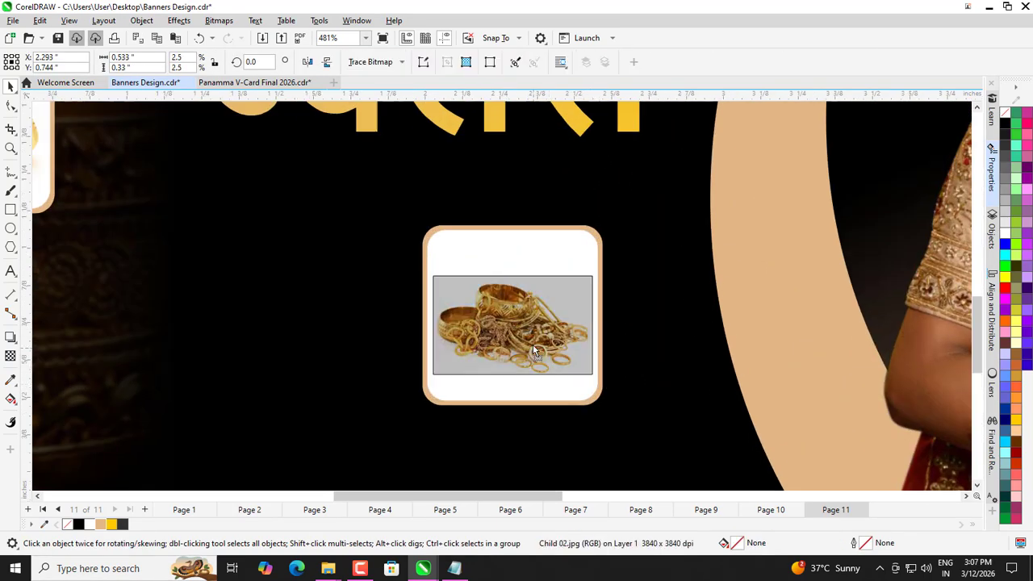
{"action": "left_click_drag", "start_coordinate": [533, 347], "coordinate": [595, 376]}
{"action": "scroll", "coordinate": [595, 376], "scroll_direction": "down", "scroll_amount": 4}
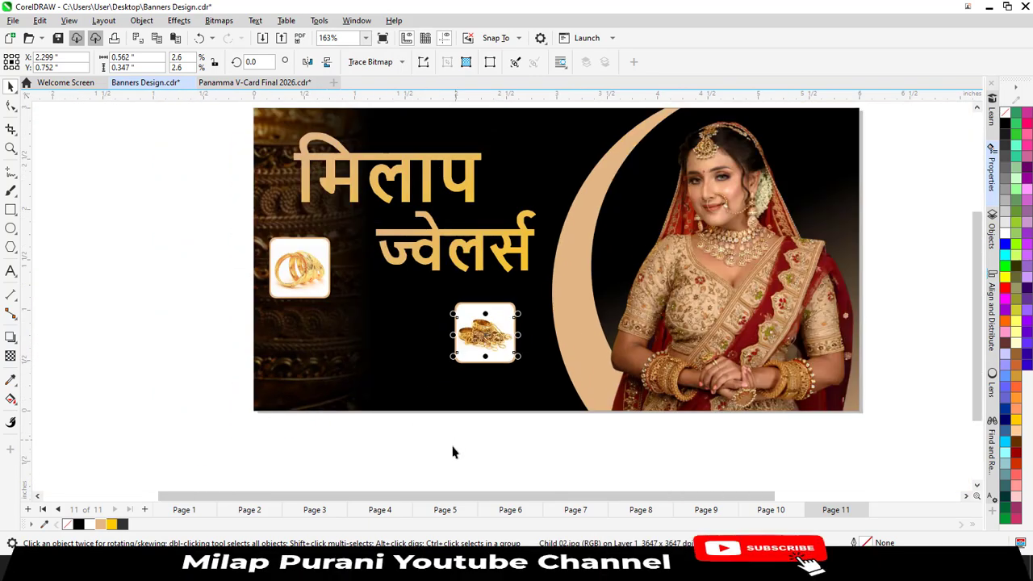
Step: Group each of the two clipped photos with its tan border square
{"action": "left_click", "coordinate": [385, 460]}
{"action": "scroll", "coordinate": [387, 459], "scroll_direction": "down", "scroll_amount": 1}
{"action": "left_click_drag", "start_coordinate": [387, 460], "coordinate": [530, 315]}
{"action": "left_click_drag", "start_coordinate": [186, 249], "coordinate": [361, 355]}
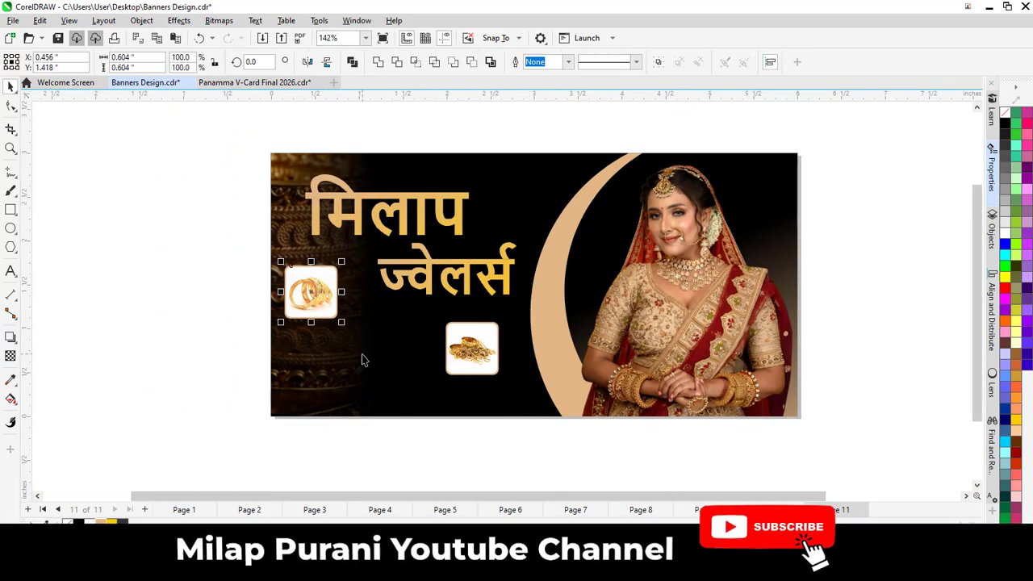
{"action": "left_click", "coordinate": [396, 446]}
Step: Line up the two framed photos below the shop name and duplicate the jewellery pile frame as a third in the row
{"action": "left_click_drag", "start_coordinate": [467, 348], "coordinate": [442, 357]}
{"action": "key", "text": "Escape"}
{"action": "left_click_drag", "start_coordinate": [313, 301], "coordinate": [298, 355]}
{"action": "scroll", "coordinate": [209, 380], "scroll_direction": "down", "scroll_amount": 2}
{"action": "left_click_drag", "start_coordinate": [388, 359], "coordinate": [345, 357]}
{"action": "left_click_drag", "start_coordinate": [346, 363], "coordinate": [401, 367]}
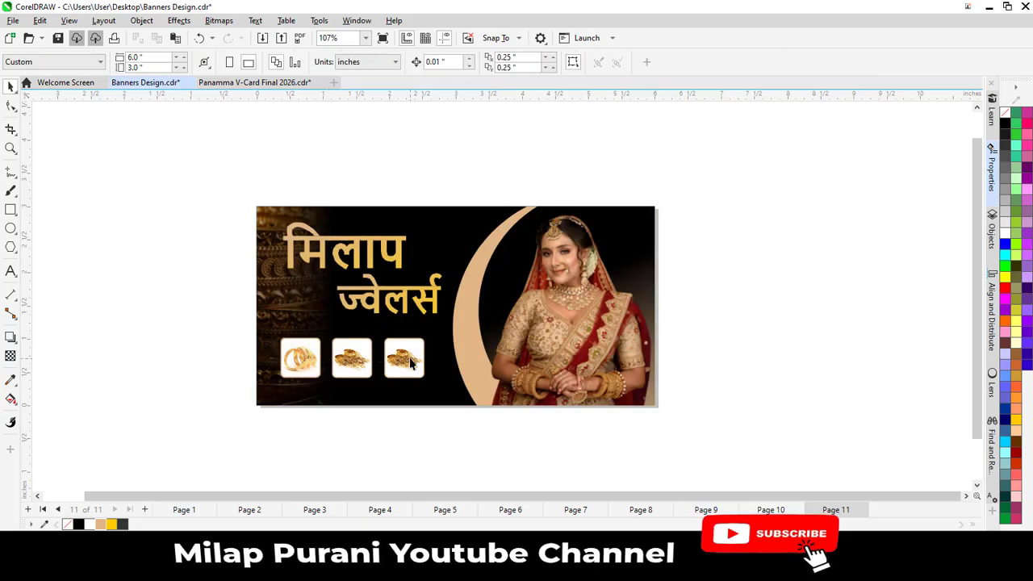
Step: Delete the photo inside the third frame and import earrings image 01 into it
{"action": "key", "text": "Delete"}
{"action": "key", "text": "ctrl+i"}
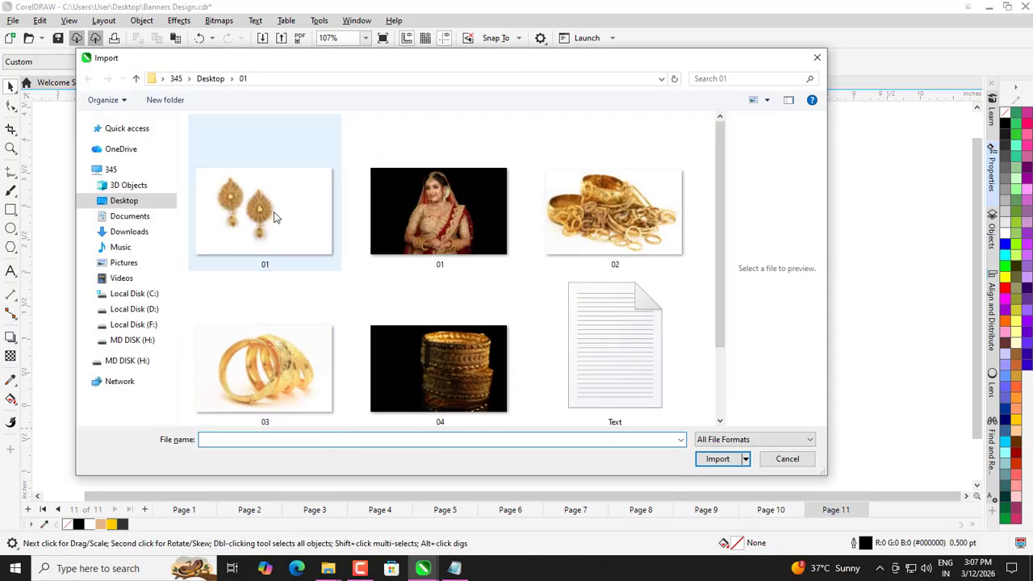
{"action": "double_click", "coordinate": [274, 217]}
{"action": "scroll", "coordinate": [413, 368], "scroll_direction": "up", "scroll_amount": 3}
{"action": "left_click", "coordinate": [385, 348]}
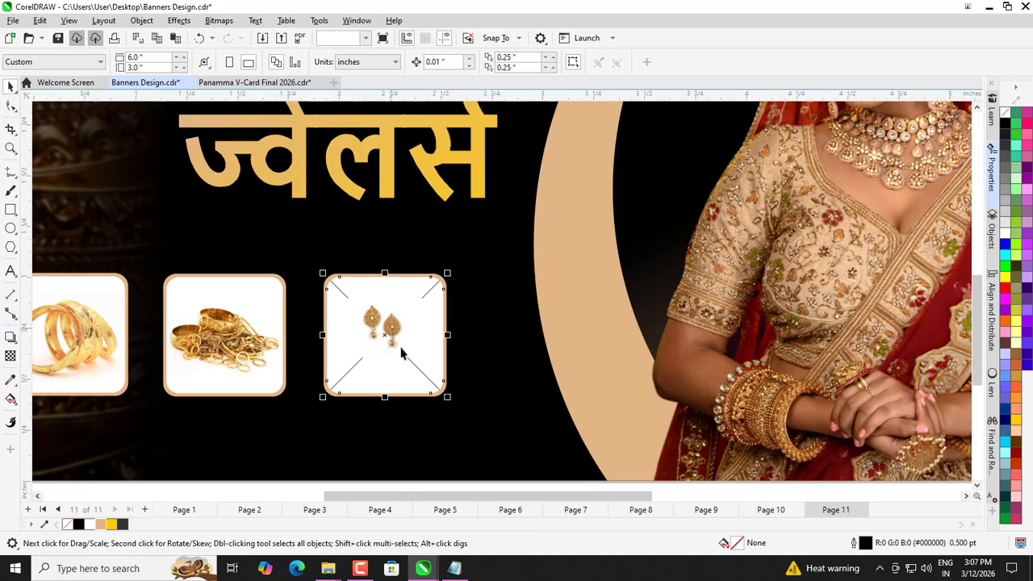
Step: Enlarge the earrings photo inside the third frame and centre it there
{"action": "left_click", "coordinate": [393, 348], "text": "ctrl"}
{"action": "left_click_drag", "start_coordinate": [448, 369], "coordinate": [536, 449]}
{"action": "left_click_drag", "start_coordinate": [424, 366], "coordinate": [395, 345]}
{"action": "scroll", "coordinate": [418, 340], "scroll_direction": "down", "scroll_amount": 3}
{"action": "scroll", "coordinate": [268, 426], "scroll_direction": "down", "scroll_amount": 1}
Step: Group the earrings photo with its border, and group the three framed photos into one row
{"action": "left_click", "coordinate": [187, 326]}
{"action": "left_click", "coordinate": [368, 353]}
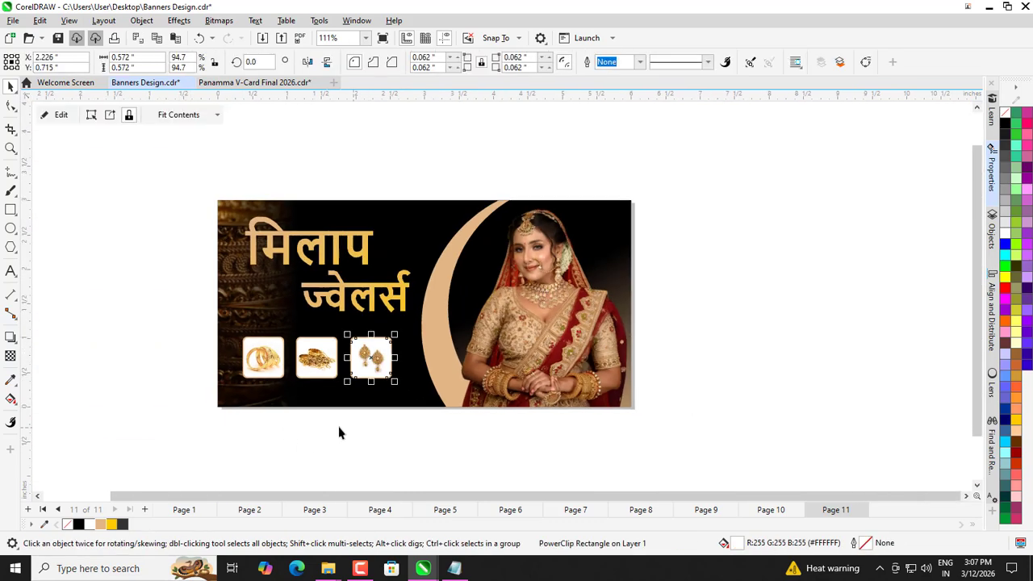
{"action": "left_click_drag", "start_coordinate": [336, 409], "coordinate": [410, 319]}
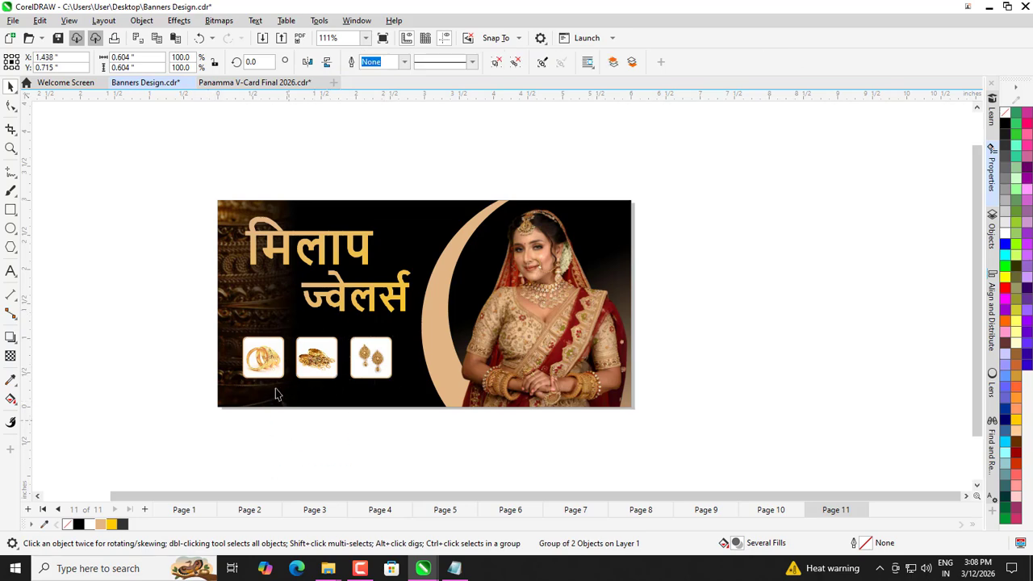
{"action": "left_click_drag", "start_coordinate": [161, 311], "coordinate": [479, 418]}
{"action": "scroll", "coordinate": [216, 374], "scroll_direction": "up", "scroll_amount": 1}
{"action": "scroll", "coordinate": [461, 395], "scroll_direction": "down", "scroll_amount": 1}
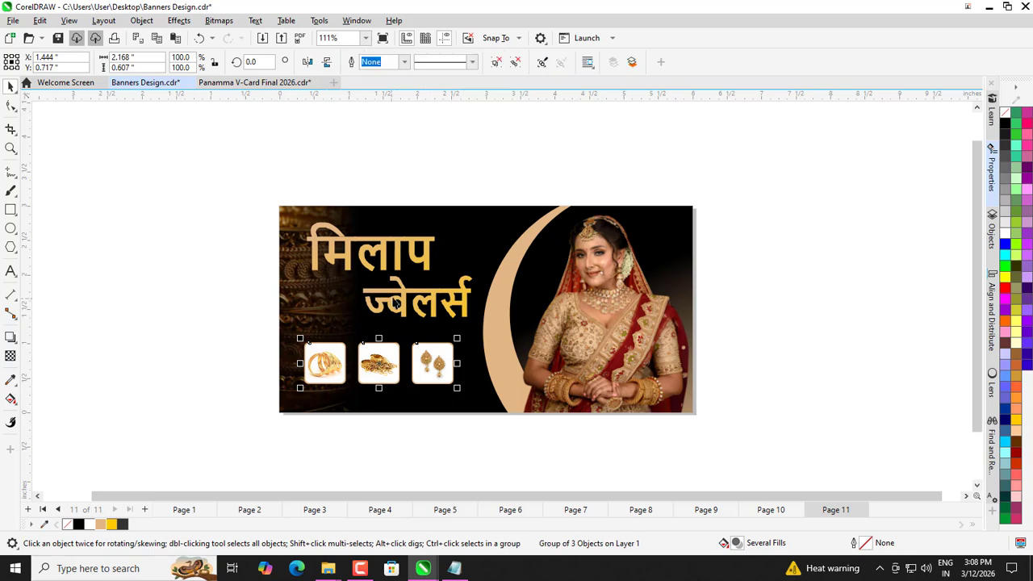
Step: Move the shop name up slightly and raise the row of framed photos closer beneath it
{"action": "left_click_drag", "start_coordinate": [401, 291], "coordinate": [401, 279]}
{"action": "left_click_drag", "start_coordinate": [235, 314], "coordinate": [488, 412]}
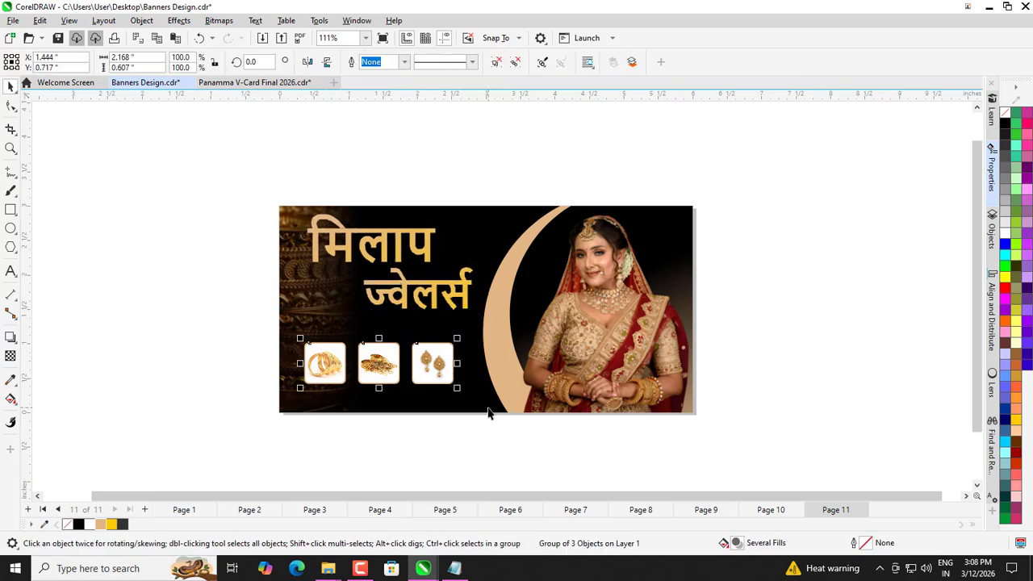
{"action": "key", "text": "Escape"}
{"action": "scroll", "coordinate": [373, 344], "scroll_direction": "up", "scroll_amount": 3}
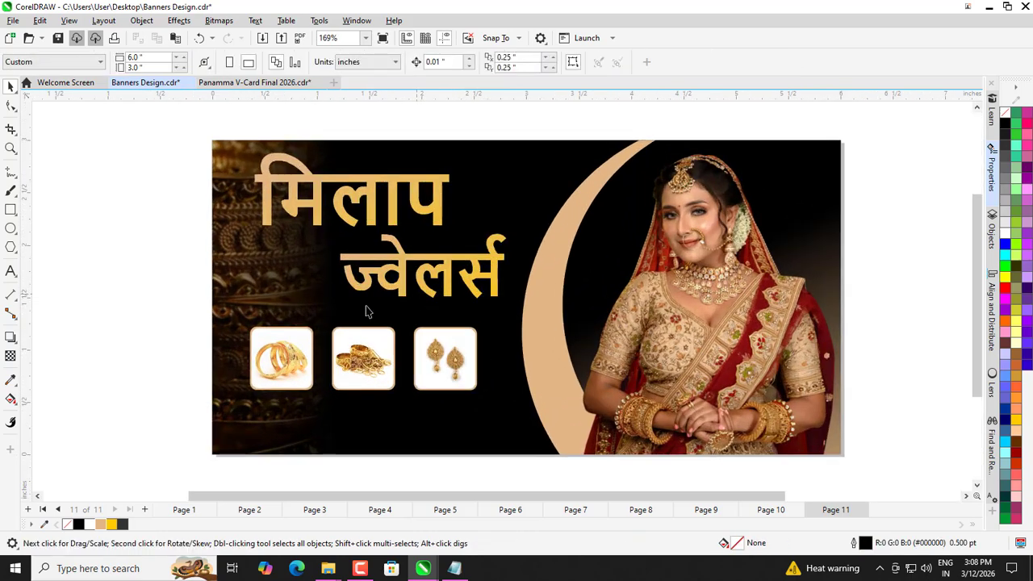
{"action": "left_click", "coordinate": [348, 260]}
{"action": "scroll", "coordinate": [339, 271], "scroll_direction": "down", "scroll_amount": 3}
{"action": "left_click", "coordinate": [189, 301]}
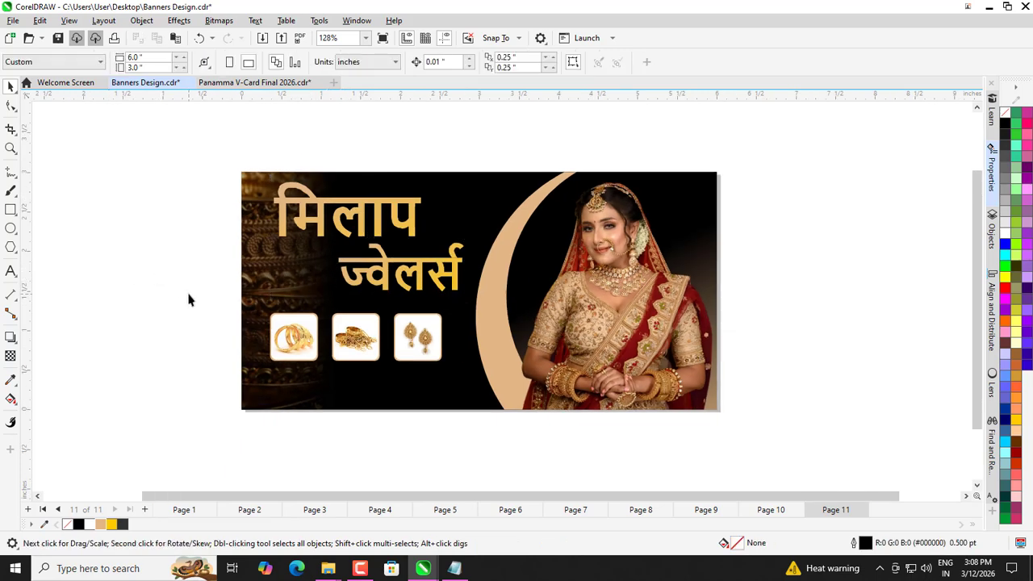
Step: Copy the two-line Hindi tagline from Notepad, add it below the framed photos in white 6 pt text and adjust its position
{"action": "key", "text": "alt+Tab"}
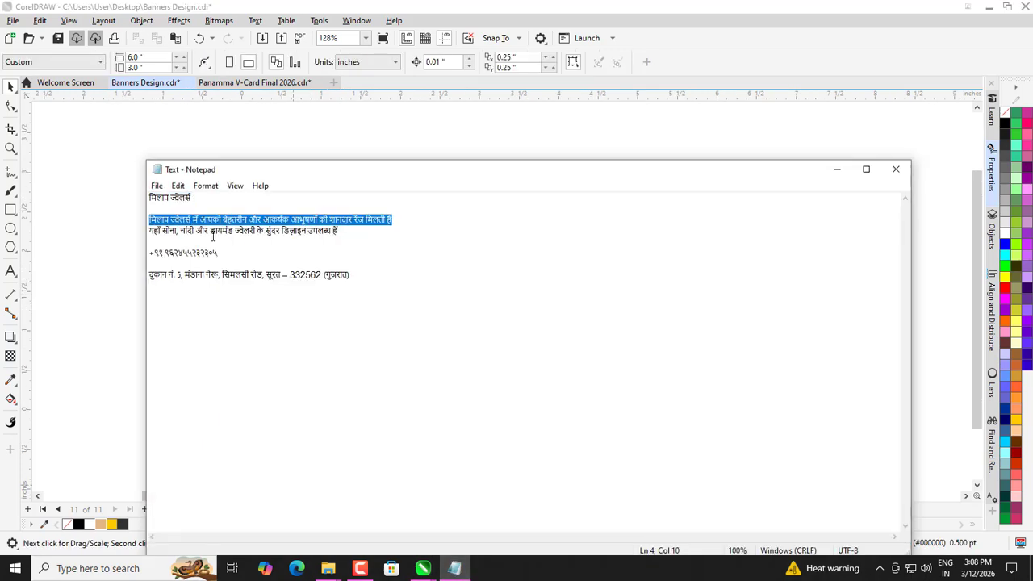
{"action": "left_click", "coordinate": [832, 170]}
{"action": "left_click", "coordinate": [10, 271]}
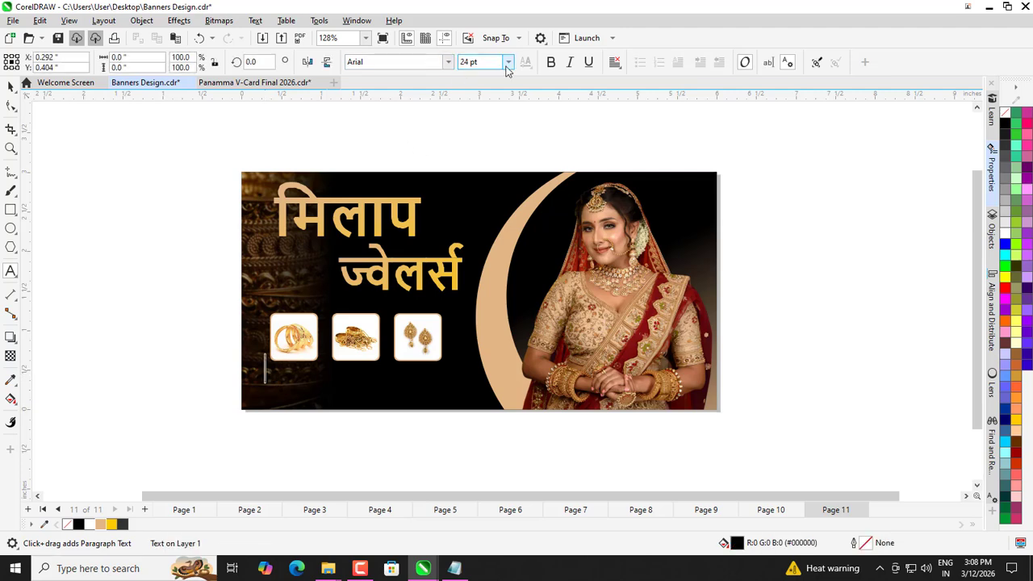
{"action": "left_click", "coordinate": [507, 66]}
{"action": "left_click", "coordinate": [462, 152]}
{"action": "left_click", "coordinate": [10, 87]}
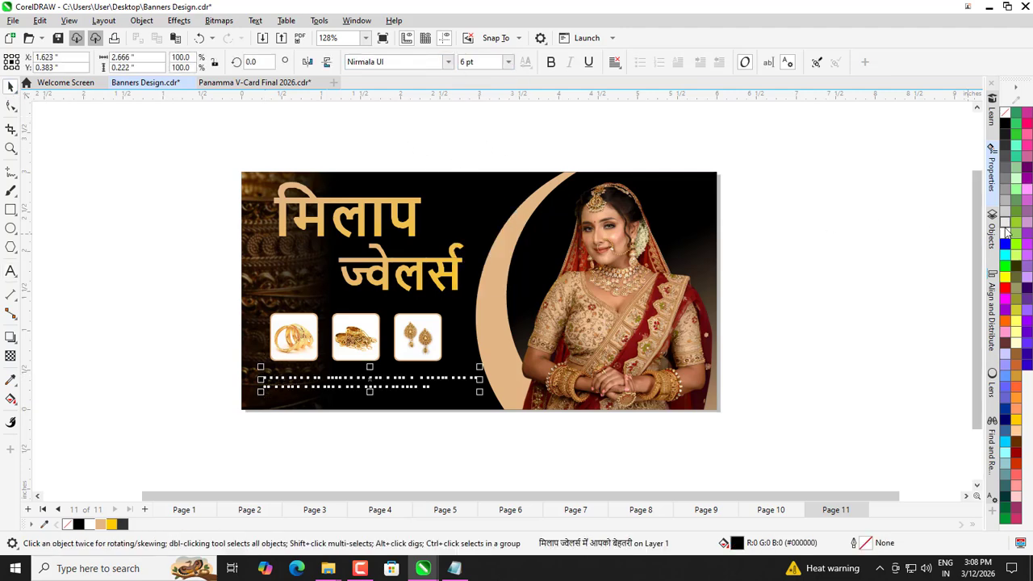
{"action": "left_click", "coordinate": [352, 422]}
{"action": "scroll", "coordinate": [344, 381], "scroll_direction": "up", "scroll_amount": 2}
{"action": "left_click_drag", "start_coordinate": [331, 389], "coordinate": [323, 385]}
{"action": "scroll", "coordinate": [349, 298], "scroll_direction": "down", "scroll_amount": 1}
Step: Shrink the shop name group slightly and move it up toward the banner's upper edge
{"action": "left_click", "coordinate": [391, 257]}
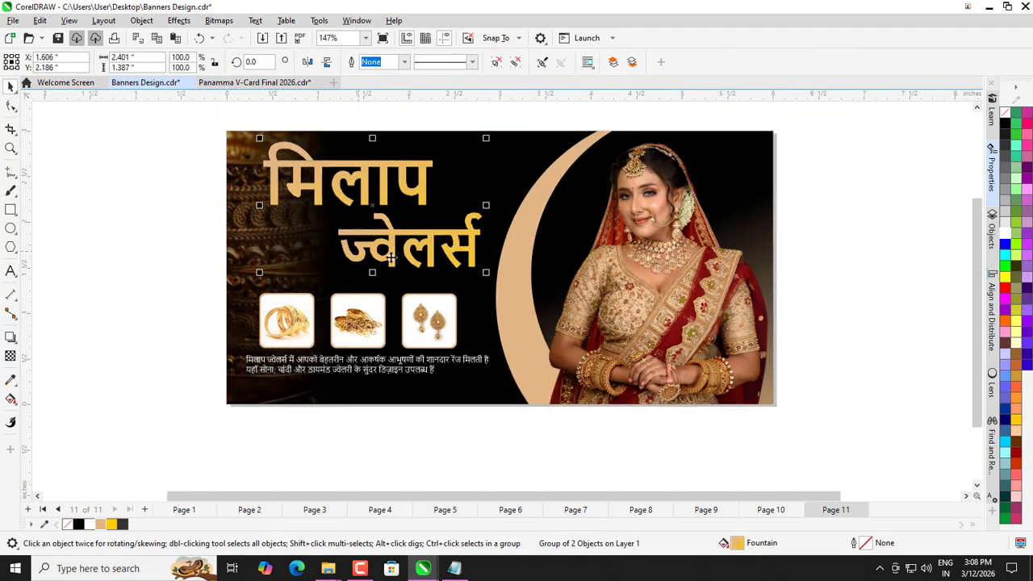
{"action": "left_click_drag", "start_coordinate": [487, 275], "coordinate": [476, 267]}
{"action": "left_click_drag", "start_coordinate": [370, 187], "coordinate": [374, 179]}
{"action": "left_click", "coordinate": [310, 421]}
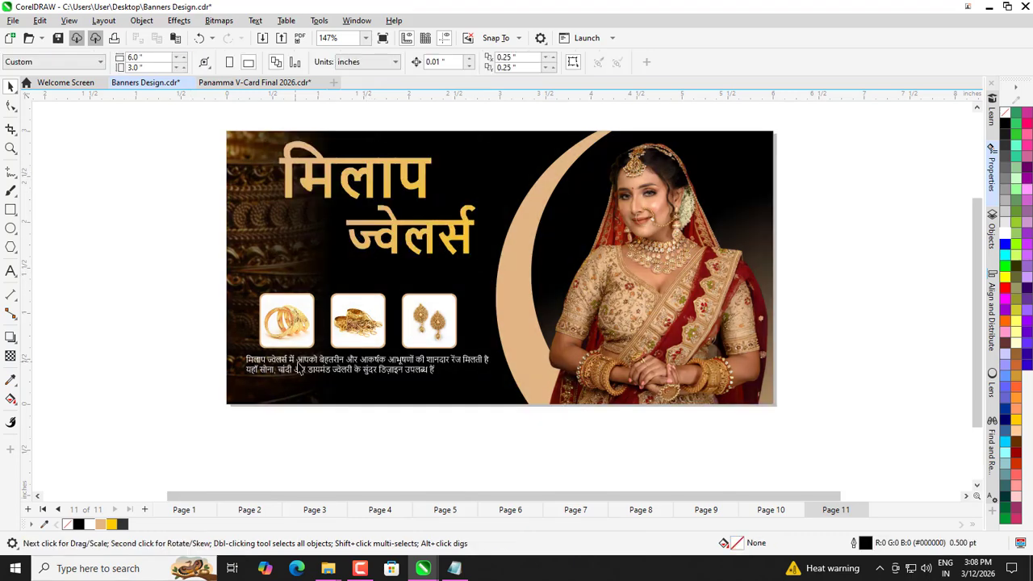
Step: Move the photo row up to about Y 1.14 in and align its right edge with the shop name
{"action": "left_click_drag", "start_coordinate": [309, 335], "coordinate": [309, 313]}
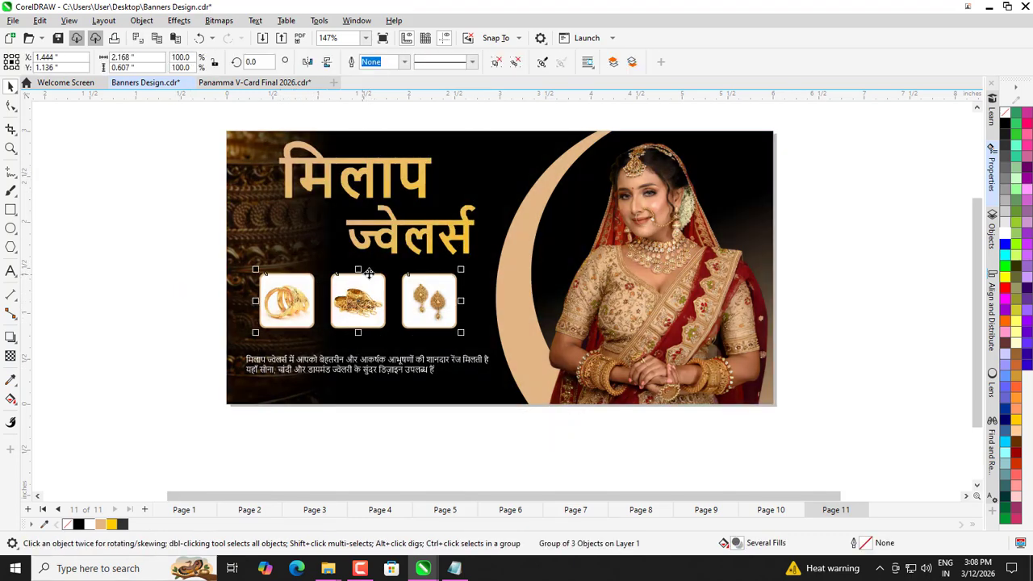
{"action": "key", "text": "r"}
{"action": "key", "text": "Escape"}
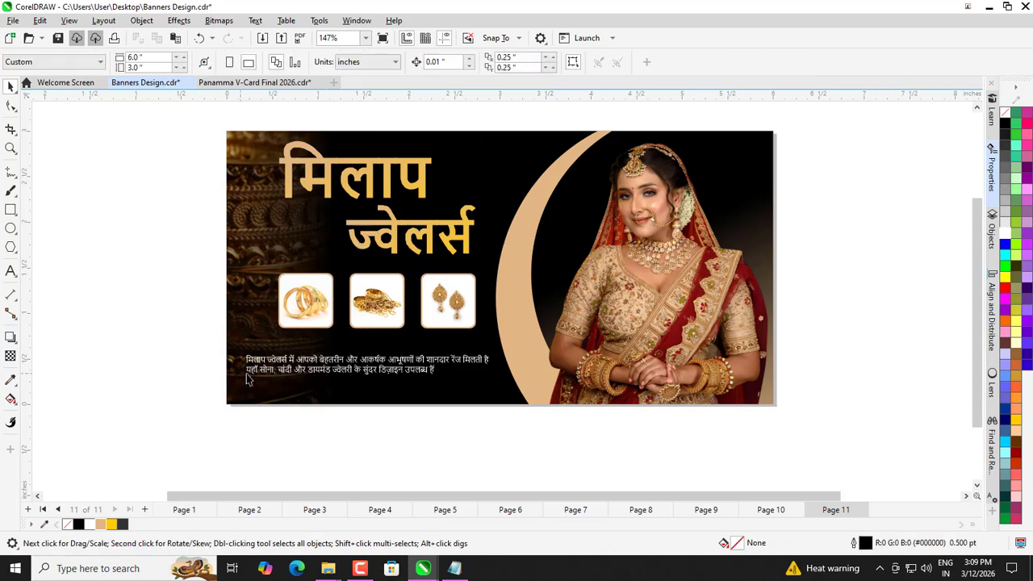
Step: Move the tagline up to about Y 0.55 in and centre the photo row horizontally over it
{"action": "left_click_drag", "start_coordinate": [269, 367], "coordinate": [269, 357]}
{"action": "key", "text": "Escape"}
{"action": "scroll", "coordinate": [288, 331], "scroll_direction": "down", "scroll_amount": 1}
{"action": "scroll", "coordinate": [282, 335], "scroll_direction": "up", "scroll_amount": 1}
{"action": "left_click", "coordinate": [295, 315]}
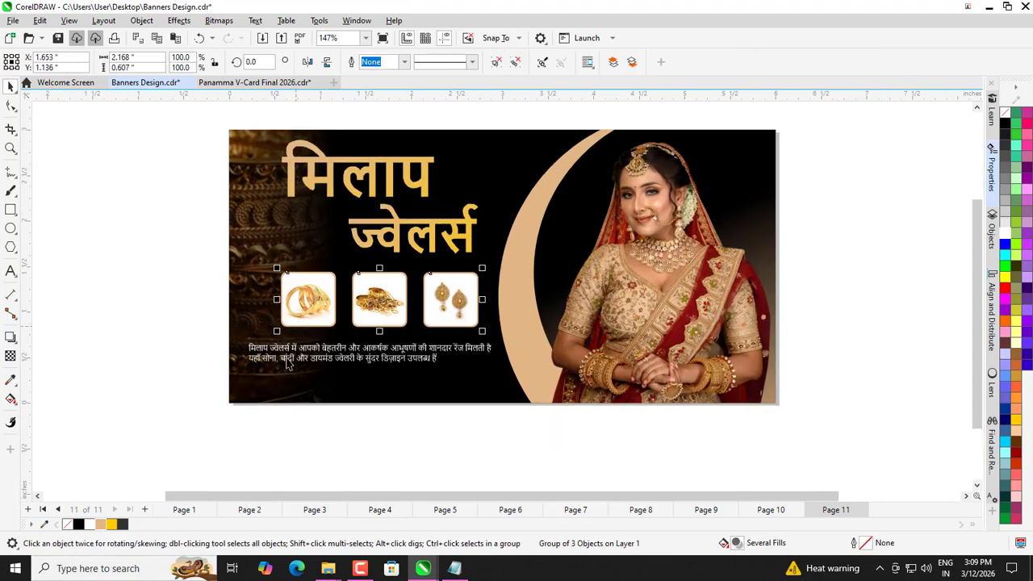
{"action": "left_click", "coordinate": [289, 356], "text": "shift"}
{"action": "key", "text": "c"}
{"action": "key", "text": "Escape"}
{"action": "scroll", "coordinate": [299, 304], "scroll_direction": "down", "scroll_amount": 2}
{"action": "left_click", "coordinate": [298, 334]}
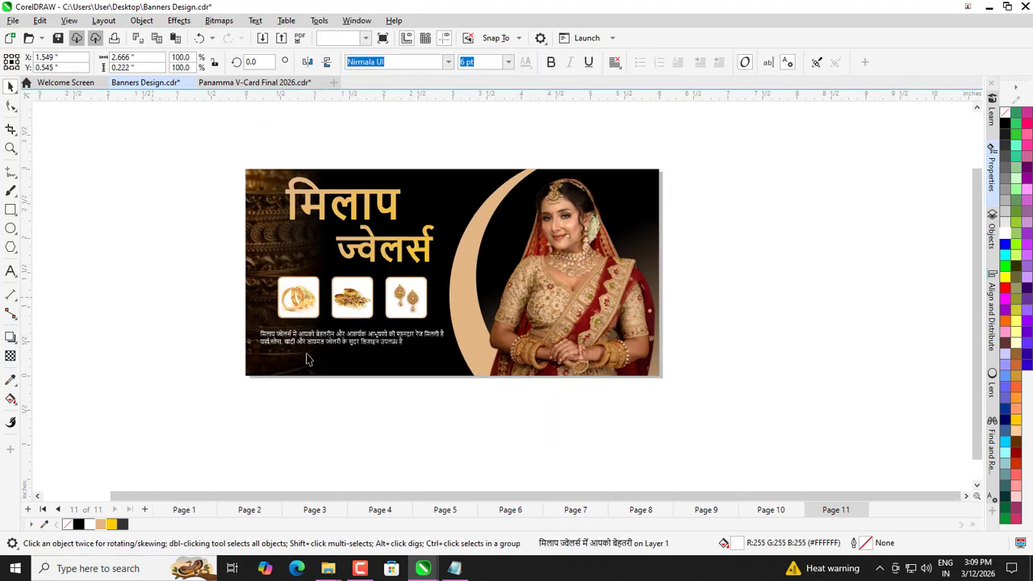
{"action": "key", "text": "Escape"}
{"action": "scroll", "coordinate": [369, 339], "scroll_direction": "up", "scroll_amount": 3}
{"action": "scroll", "coordinate": [463, 344], "scroll_direction": "down", "scroll_amount": 1}
{"action": "scroll", "coordinate": [344, 324], "scroll_direction": "down", "scroll_amount": 1}
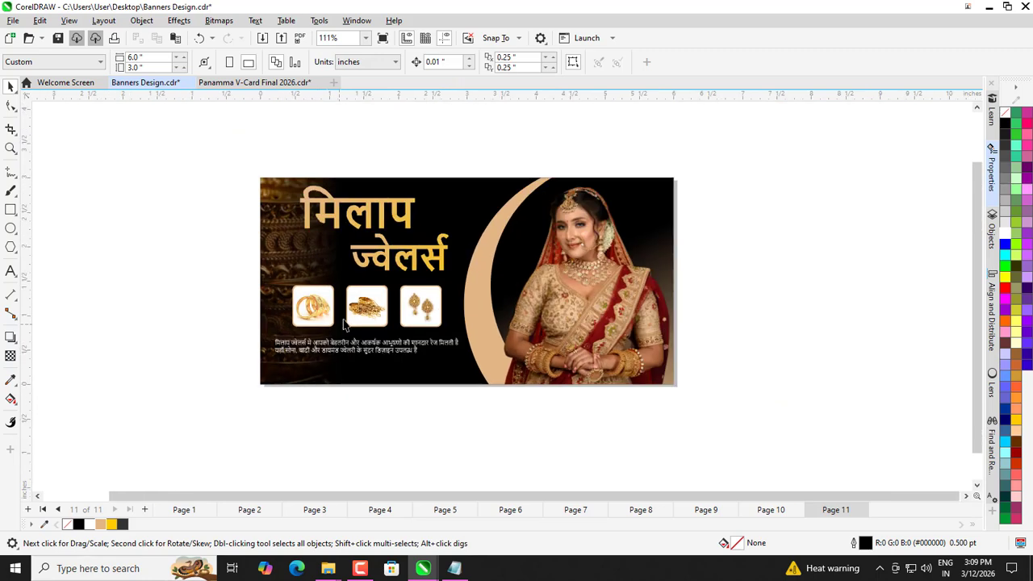
Step: Move the shop name's second word up beside the first on one line and match its size at 43.5 pt
{"action": "left_click", "coordinate": [358, 262]}
{"action": "left_click", "coordinate": [496, 62]}
{"action": "key", "text": "Escape"}
{"action": "left_click_drag", "start_coordinate": [358, 255], "coordinate": [337, 270]}
{"action": "left_click", "coordinate": [369, 203], "text": "shift"}
{"action": "left_click", "coordinate": [440, 208], "text": "shift"}
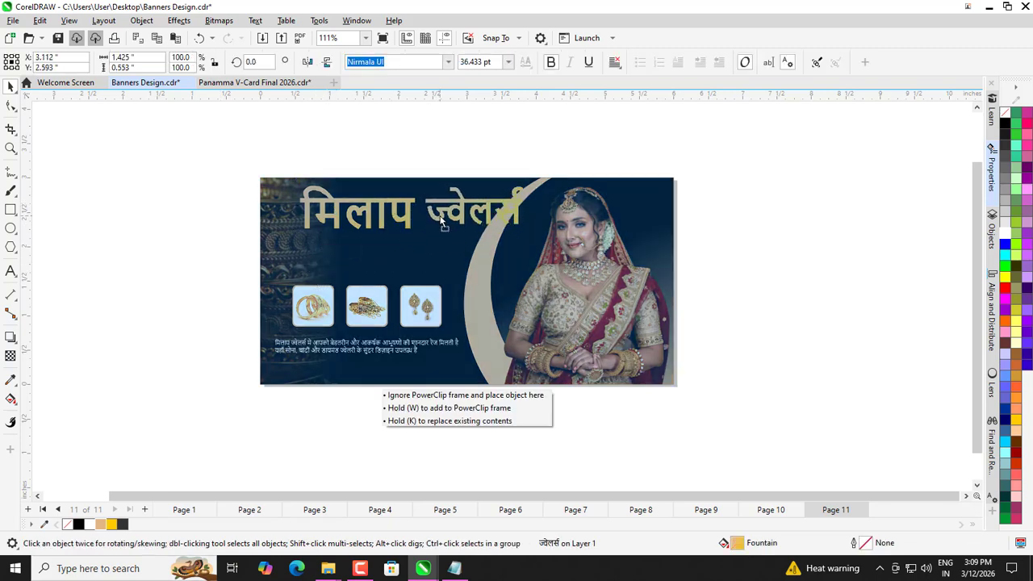
{"action": "left_click_drag", "start_coordinate": [443, 222], "coordinate": [442, 223]}
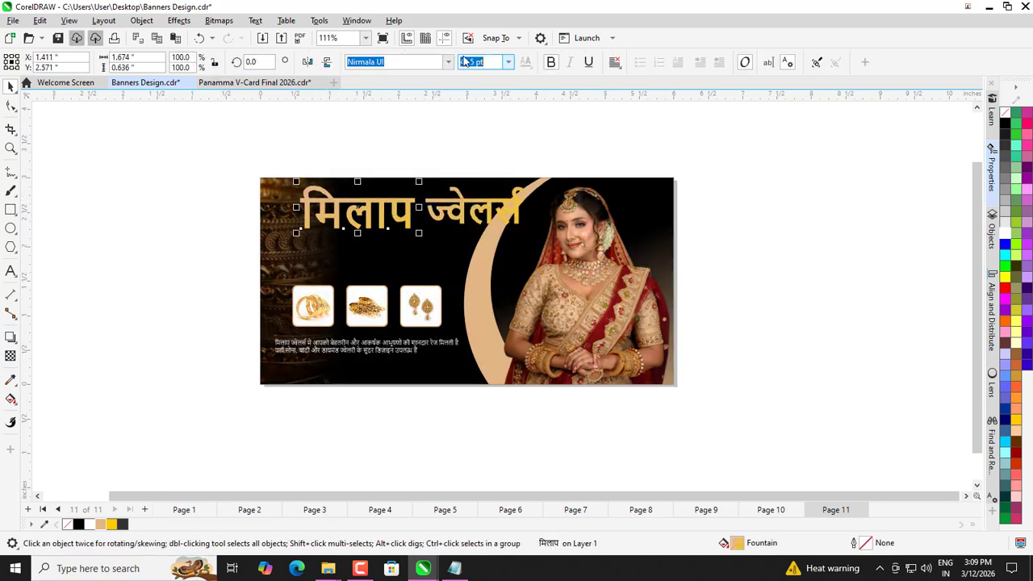
{"action": "left_click", "coordinate": [440, 210]}
{"action": "key", "text": "Return"}
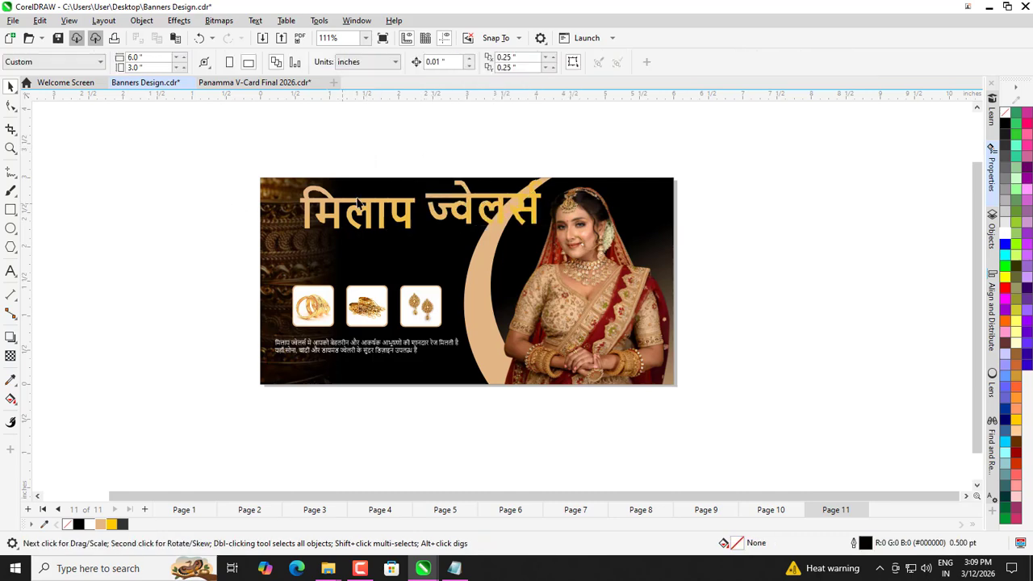
Step: Scale both shop name words down together to about 2.67 in wide and group them
{"action": "left_click", "coordinate": [361, 208], "text": "shift"}
{"action": "scroll", "coordinate": [427, 198], "scroll_direction": "up", "scroll_amount": 2}
{"action": "left_click", "coordinate": [459, 198], "text": "shift"}
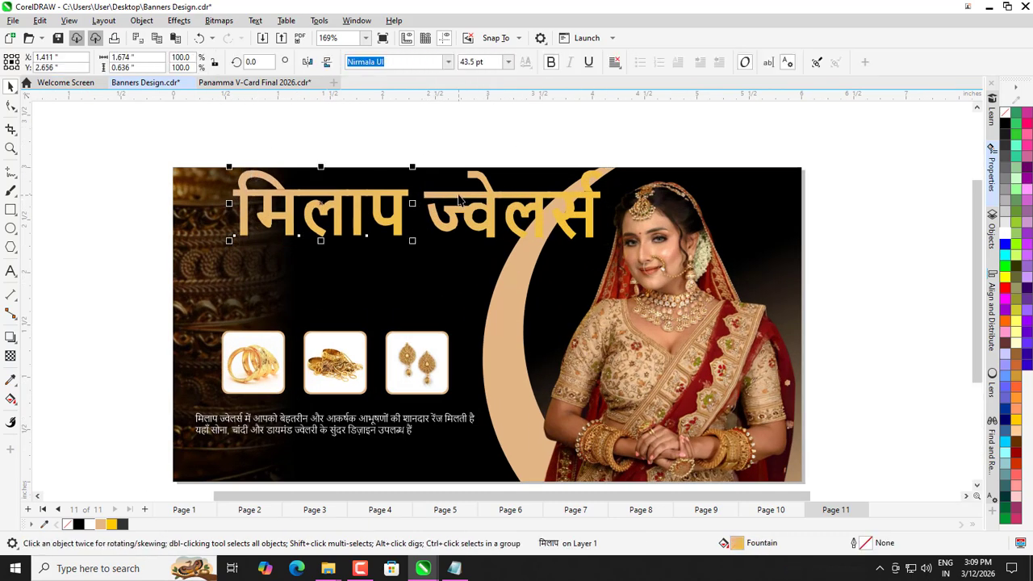
{"action": "left_click_drag", "start_coordinate": [573, 174], "coordinate": [518, 181]}
{"action": "scroll", "coordinate": [263, 190], "scroll_direction": "down", "scroll_amount": 2}
{"action": "key", "text": "ctrl+g"}
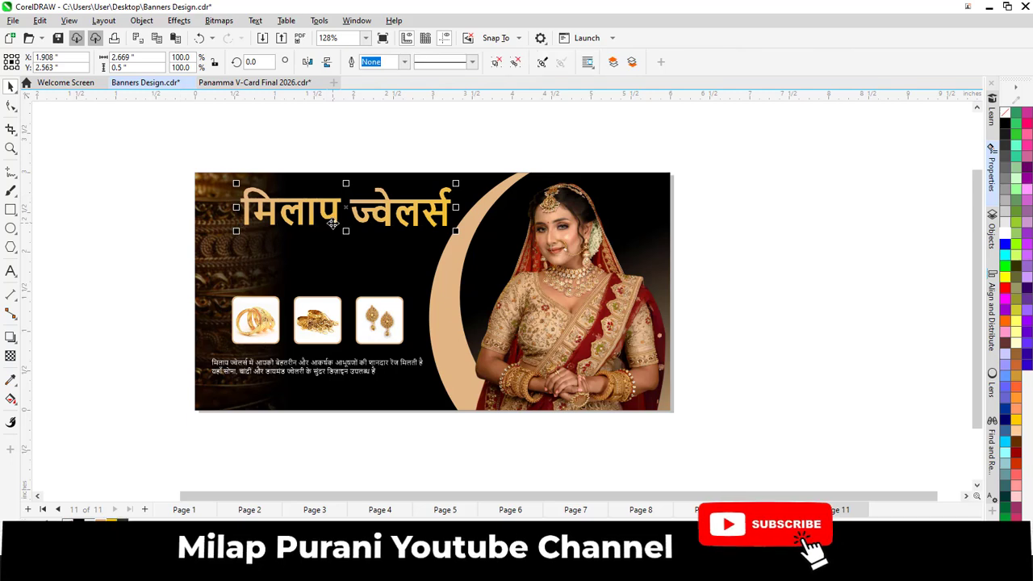
Step: Shift the shop name group left to about X 1.62 in and centre the photo row directly beneath it
{"action": "left_click_drag", "start_coordinate": [330, 225], "coordinate": [308, 226]}
{"action": "key", "text": "Escape"}
{"action": "left_click_drag", "start_coordinate": [251, 318], "coordinate": [253, 270]}
{"action": "left_click", "coordinate": [247, 210], "text": "shift"}
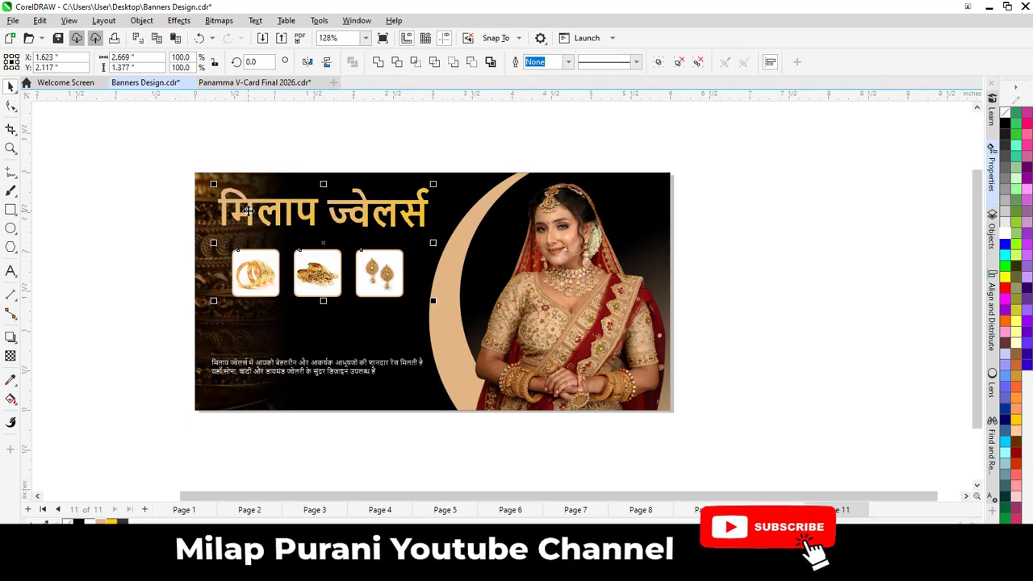
{"action": "key", "text": "c"}
{"action": "key", "text": "Escape"}
Step: Fit the tagline between the shop name and the slightly lowered photo row, reducing it to about 5.66 pt
{"action": "left_click_drag", "start_coordinate": [239, 364], "coordinate": [242, 238]}
{"action": "left_click_drag", "start_coordinate": [319, 284], "coordinate": [320, 306]}
{"action": "scroll", "coordinate": [202, 243], "scroll_direction": "up", "scroll_amount": 2}
{"action": "left_click", "coordinate": [241, 216]}
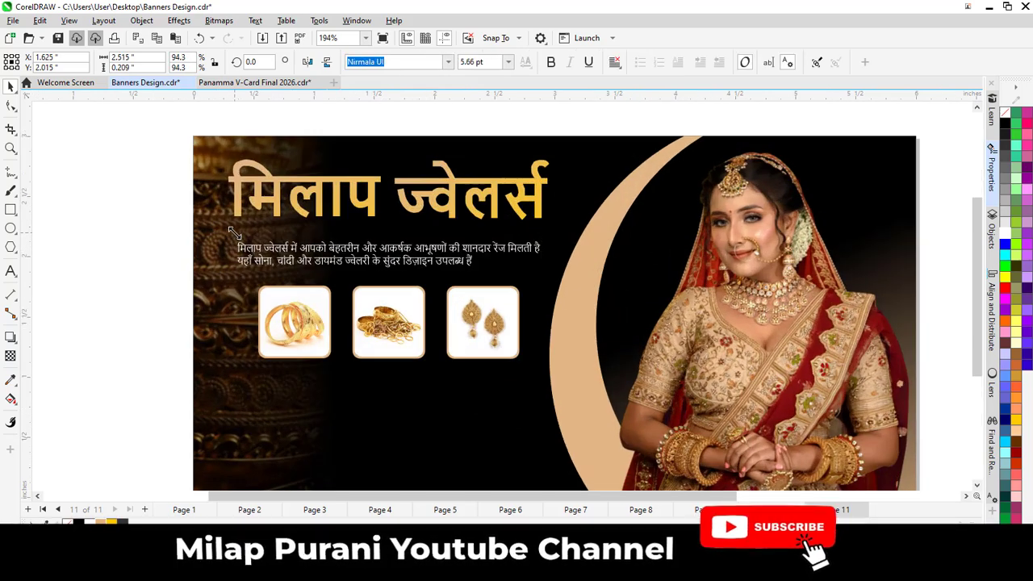
{"action": "scroll", "coordinate": [242, 215], "scroll_direction": "down", "scroll_amount": 1}
{"action": "left_click", "coordinate": [245, 248]}
{"action": "left_click_drag", "start_coordinate": [245, 249], "coordinate": [245, 243]}
{"action": "key", "text": "Escape"}
Step: Centre the photo row on the shop name again and save the banner file
{"action": "scroll", "coordinate": [245, 263], "scroll_direction": "down", "scroll_amount": 1}
{"action": "scroll", "coordinate": [266, 299], "scroll_direction": "up", "scroll_amount": 2}
{"action": "left_click", "coordinate": [268, 301]}
{"action": "left_click", "coordinate": [277, 197], "text": "shift"}
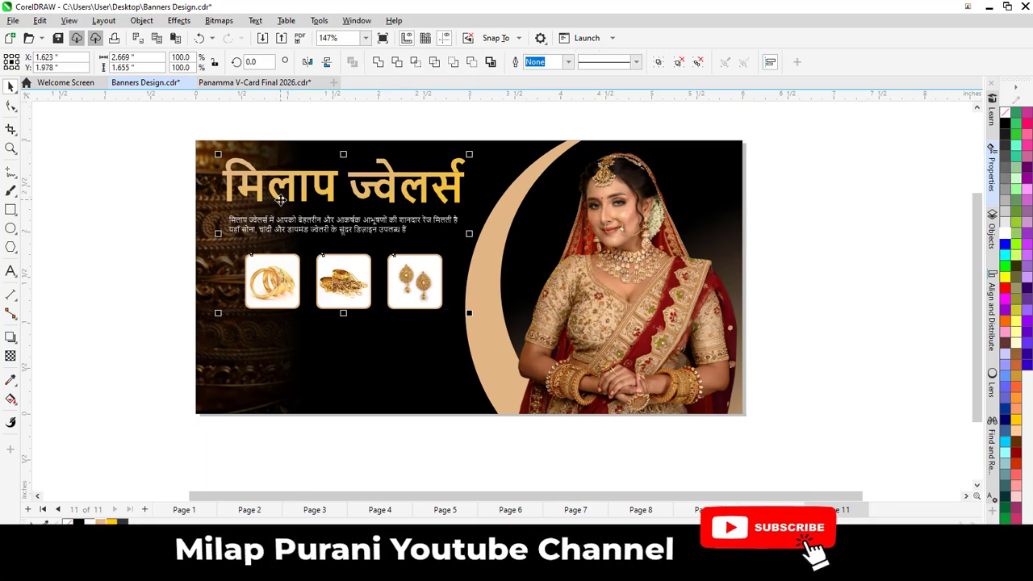
{"action": "key", "text": "Escape"}
{"action": "scroll", "coordinate": [252, 261], "scroll_direction": "down", "scroll_amount": 3}
{"action": "scroll", "coordinate": [204, 279], "scroll_direction": "up", "scroll_amount": 1}
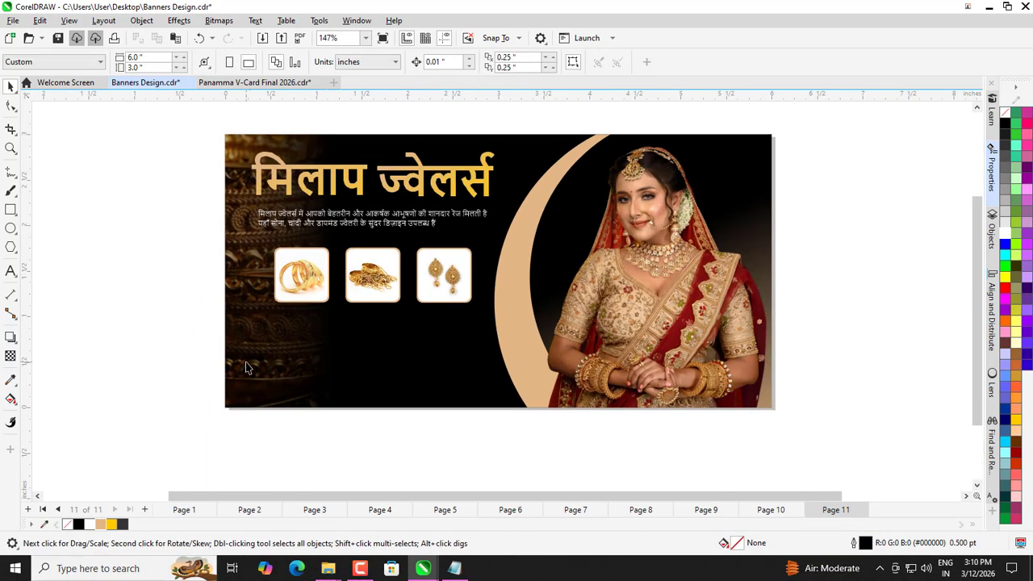
{"action": "scroll", "coordinate": [245, 368], "scroll_direction": "down", "scroll_amount": 1}
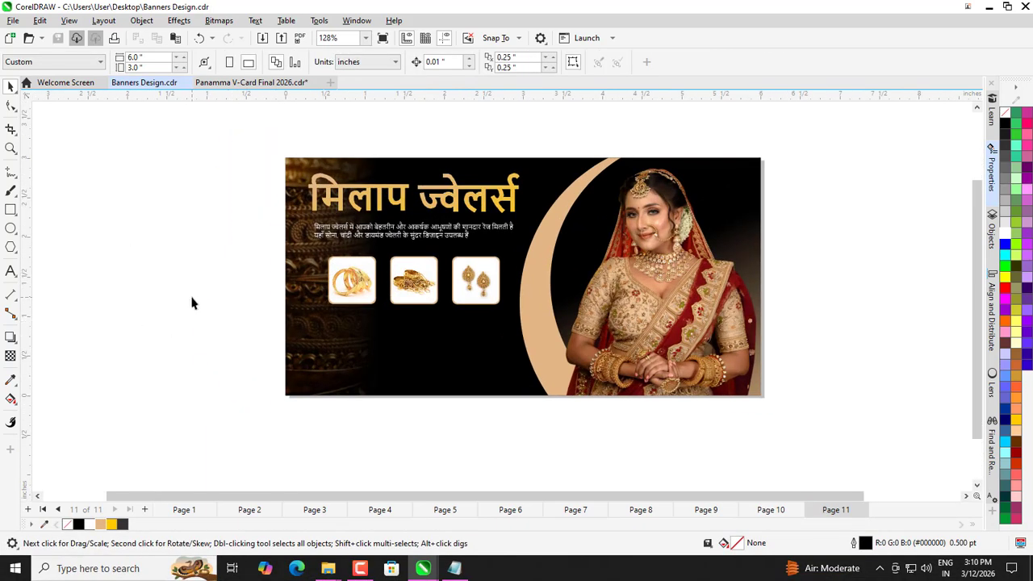
Step: Copy the shop's phone number from Notepad and add it below the photo row as small white text
{"action": "key", "text": "ctrl+i"}
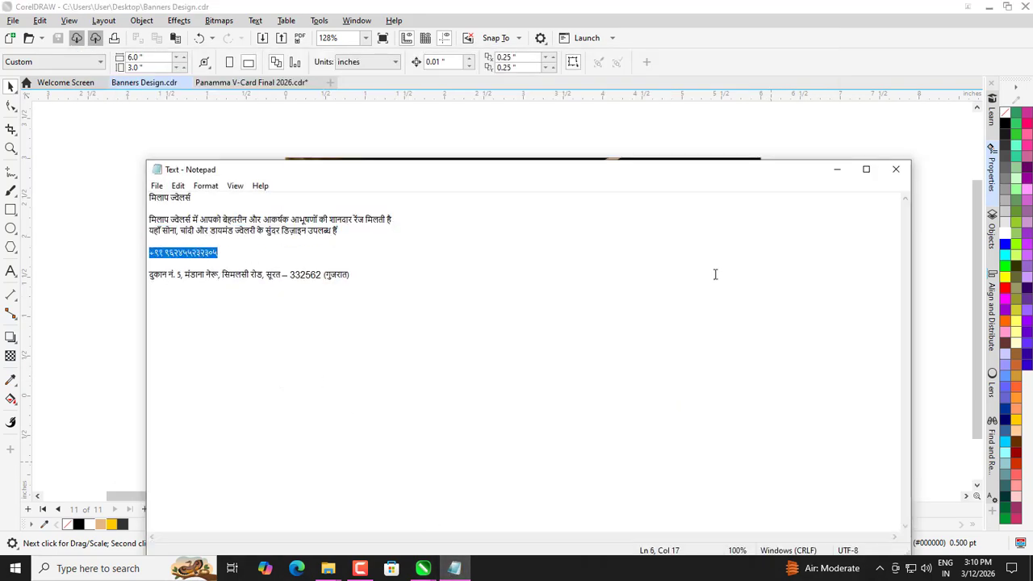
{"action": "left_click", "coordinate": [837, 169]}
{"action": "key", "text": "F8"}
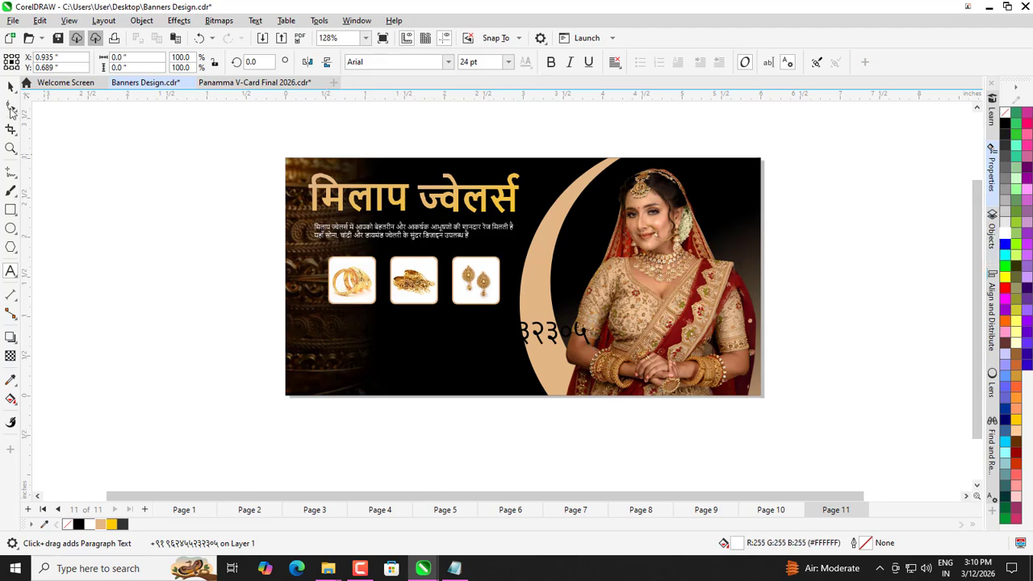
{"action": "left_click", "coordinate": [11, 86]}
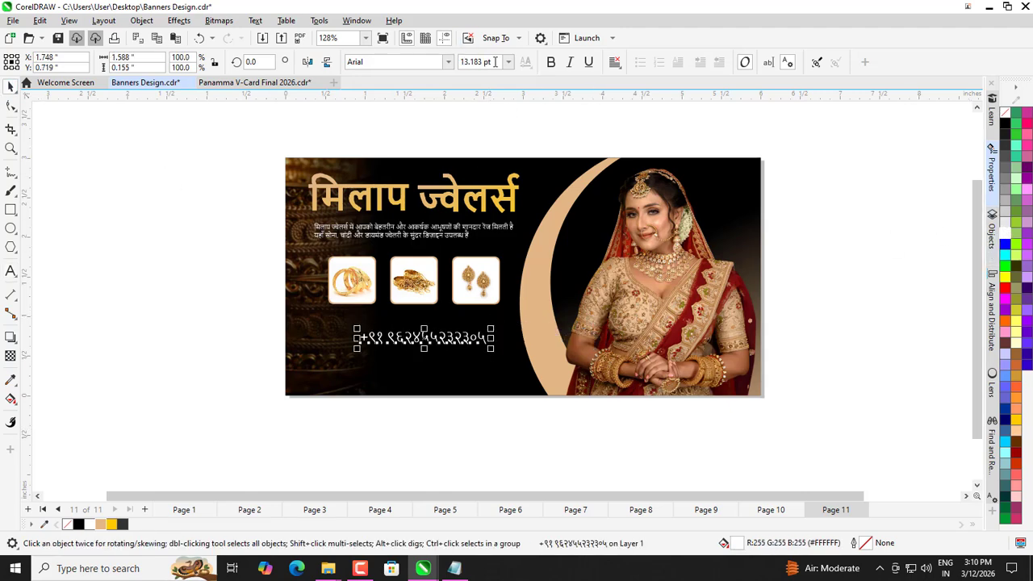
{"action": "left_click_drag", "start_coordinate": [352, 325], "coordinate": [416, 365]}
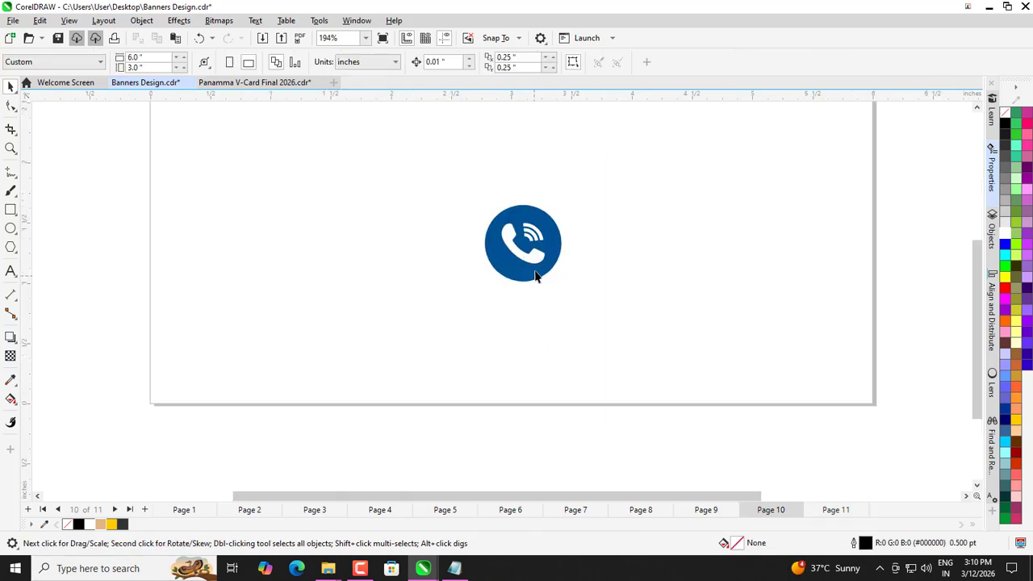
Step: Paste the white handset shape from Page 10 onto Page 11 and shrink it just before the phone number
{"action": "left_click", "coordinate": [817, 506]}
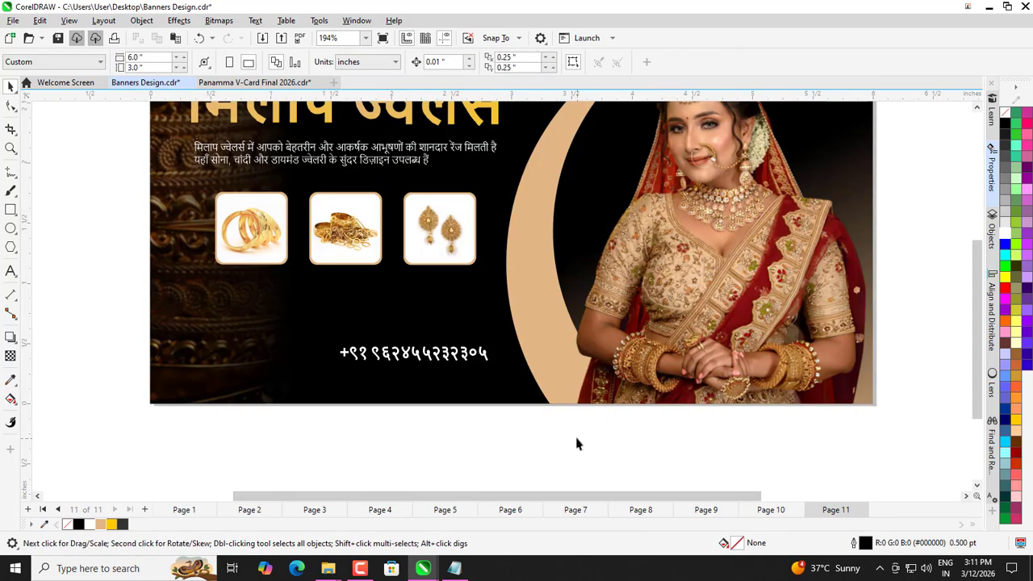
{"action": "key", "text": "ctrl+v"}
{"action": "left_click_drag", "start_coordinate": [509, 236], "coordinate": [295, 344]}
{"action": "scroll", "coordinate": [282, 344], "scroll_direction": "up", "scroll_amount": 1}
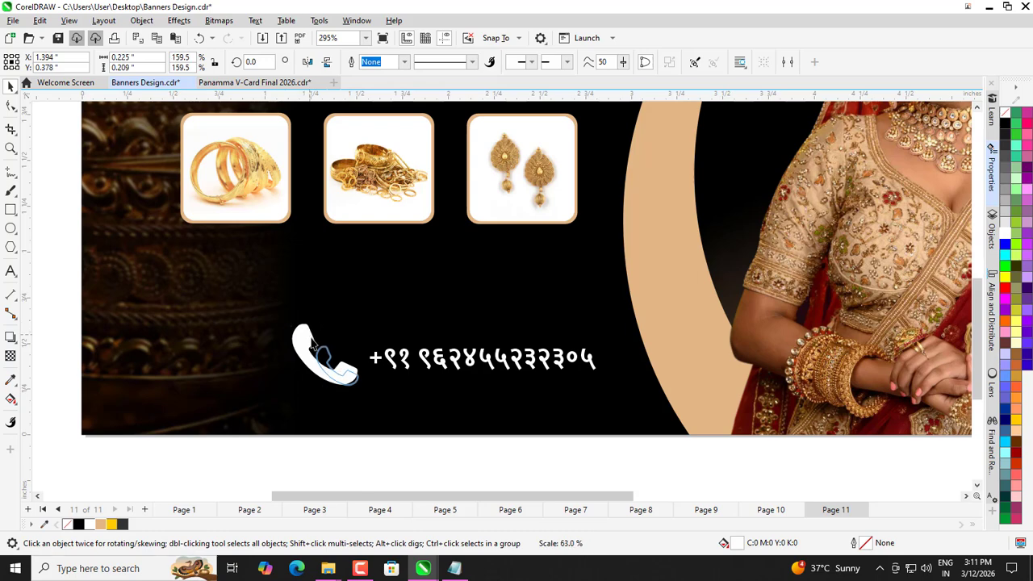
{"action": "left_click", "coordinate": [345, 417]}
{"action": "left_click_drag", "start_coordinate": [347, 381], "coordinate": [358, 375]}
{"action": "left_click", "coordinate": [377, 359], "text": "shift"}
Step: Rotate the handset icon to about 338° and align it vertically with the phone number
{"action": "key", "text": "F10"}
{"action": "left_click", "coordinate": [364, 385]}
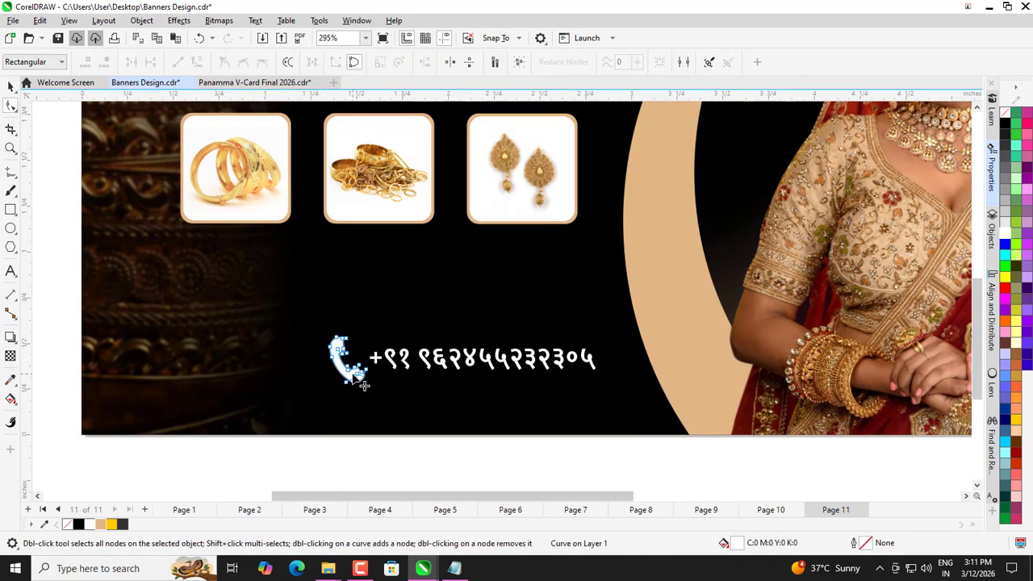
{"action": "left_click", "coordinate": [11, 86]}
{"action": "scroll", "coordinate": [336, 360], "scroll_direction": "up", "scroll_amount": 2}
{"action": "scroll", "coordinate": [327, 319], "scroll_direction": "down", "scroll_amount": 2}
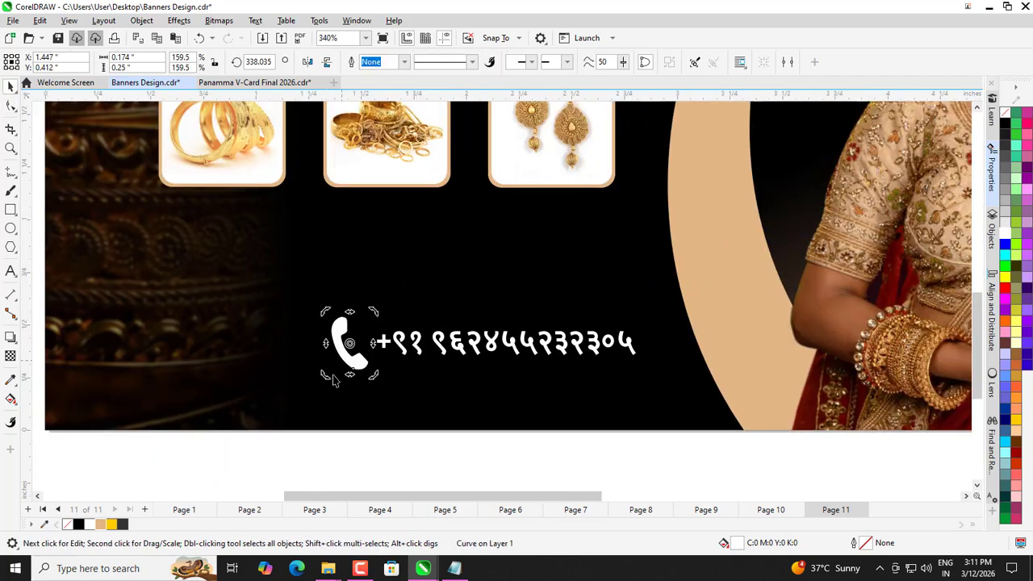
{"action": "left_click_drag", "start_coordinate": [368, 373], "coordinate": [368, 373]}
{"action": "left_click", "coordinate": [381, 343], "text": "shift"}
{"action": "scroll", "coordinate": [369, 350], "scroll_direction": "down", "scroll_amount": 2}
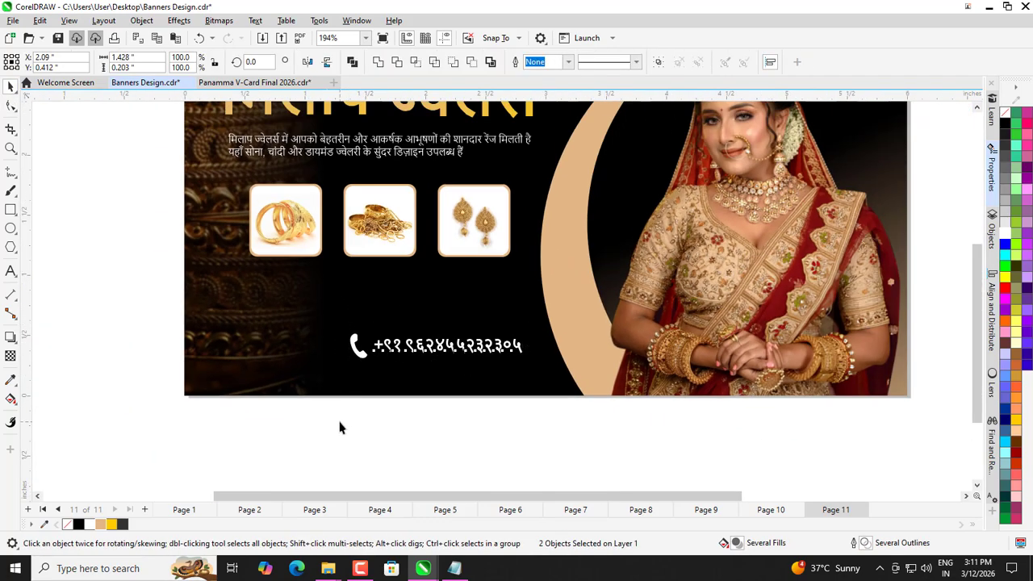
Step: Group the handset icon with the phone number, scale the group down and move it left beneath the bangle photo
{"action": "left_click", "coordinate": [341, 426]}
{"action": "left_click_drag", "start_coordinate": [307, 415], "coordinate": [551, 310]}
{"action": "key", "text": "ctrl+g"}
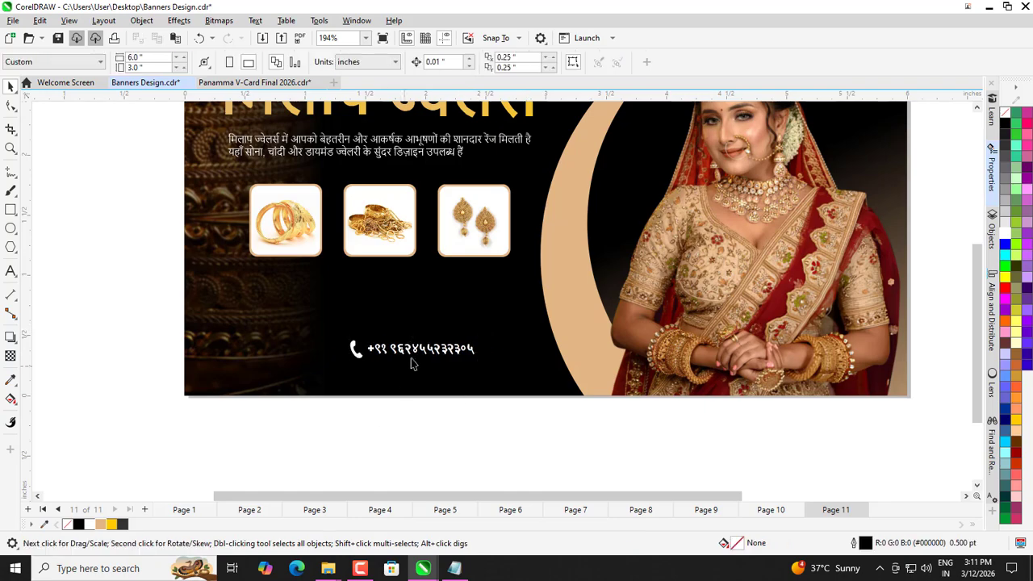
{"action": "left_click_drag", "start_coordinate": [411, 362], "coordinate": [298, 339]}
{"action": "left_click", "coordinate": [256, 433]}
Step: Copy the shop address from Notepad and add it along the banner's lower edge in white 6 pt Nirmala UI text
{"action": "left_click", "coordinate": [449, 568]}
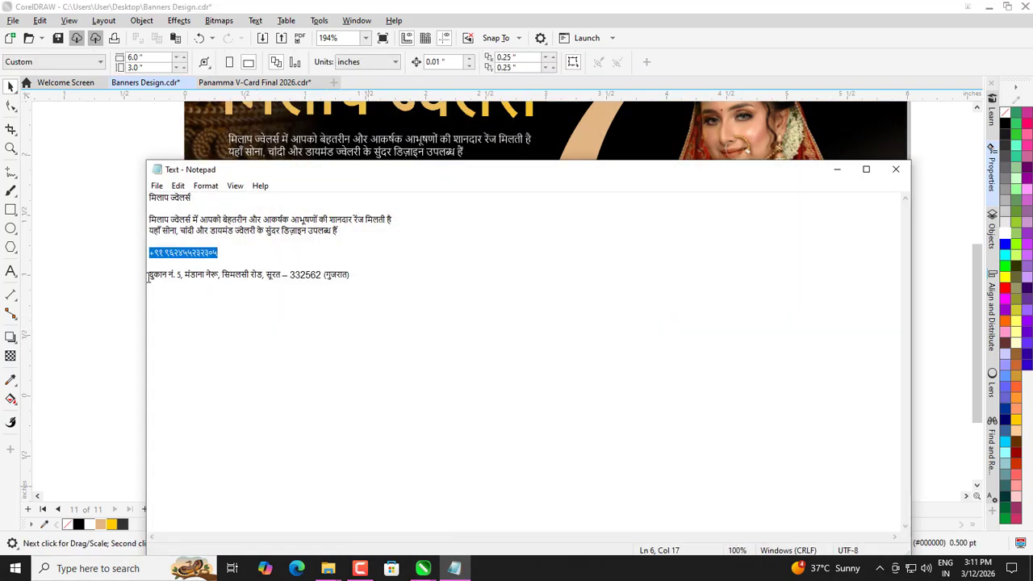
{"action": "left_click", "coordinate": [837, 170]}
{"action": "key", "text": "F8"}
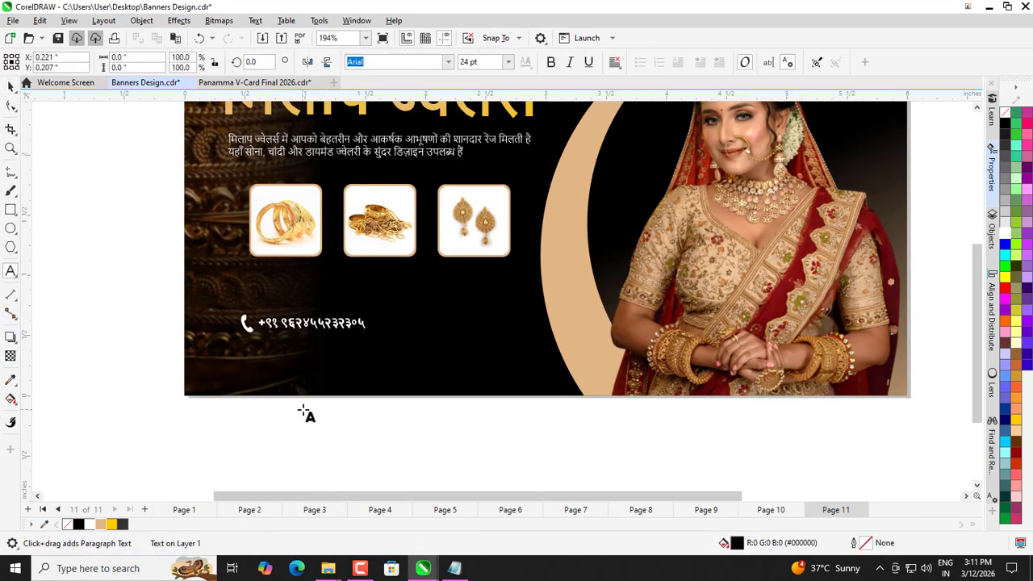
{"action": "key", "text": "ctrl+v"}
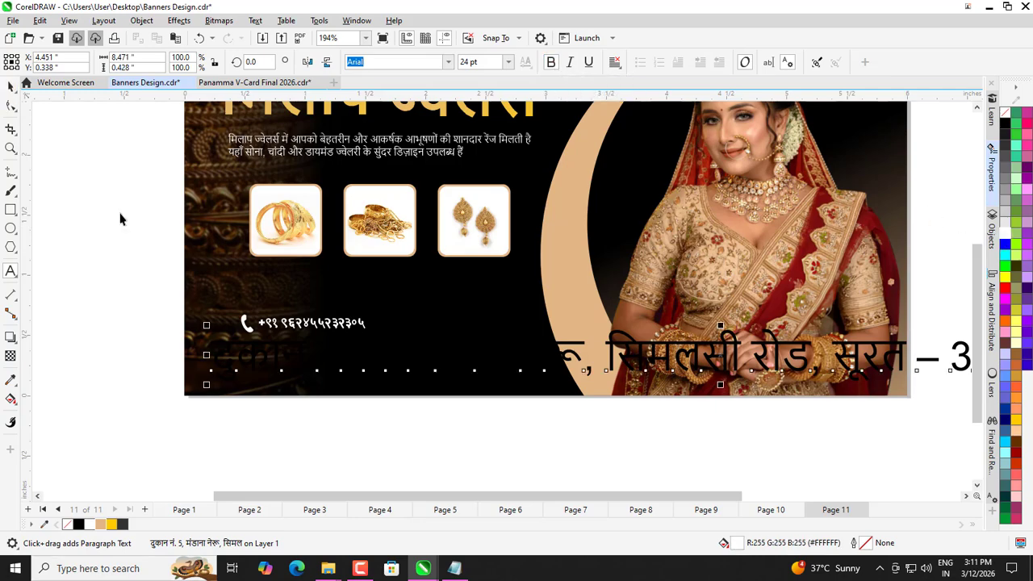
{"action": "scroll", "coordinate": [210, 286], "scroll_direction": "down", "scroll_amount": 1}
{"action": "key", "text": "ctrl+space"}
{"action": "left_click", "coordinate": [507, 62]}
{"action": "left_click", "coordinate": [497, 78]}
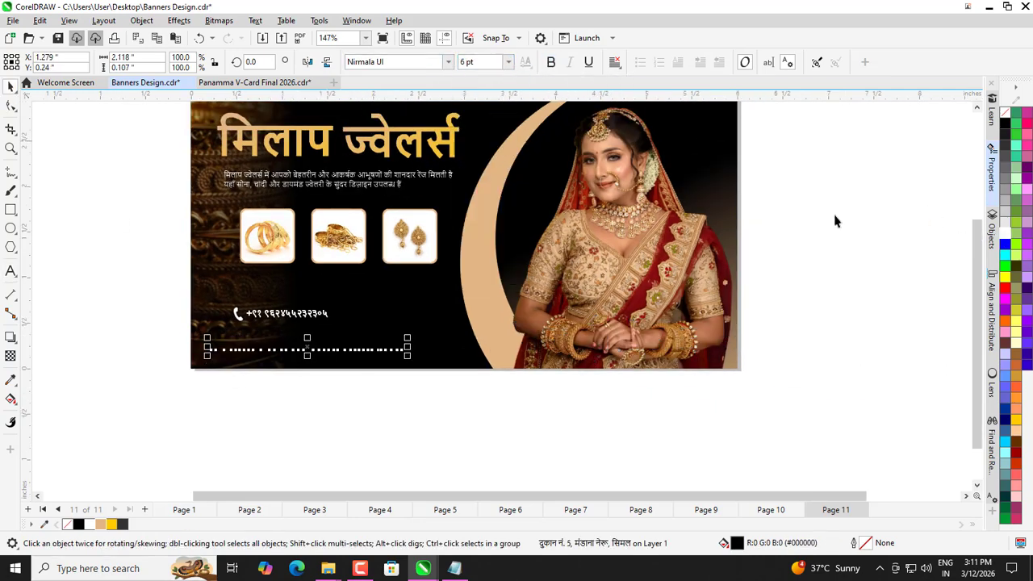
Step: Enlarge the address line to about 7.5 pt and insert the prefix "Add - " before it
{"action": "scroll", "coordinate": [293, 330], "scroll_direction": "up", "scroll_amount": 2}
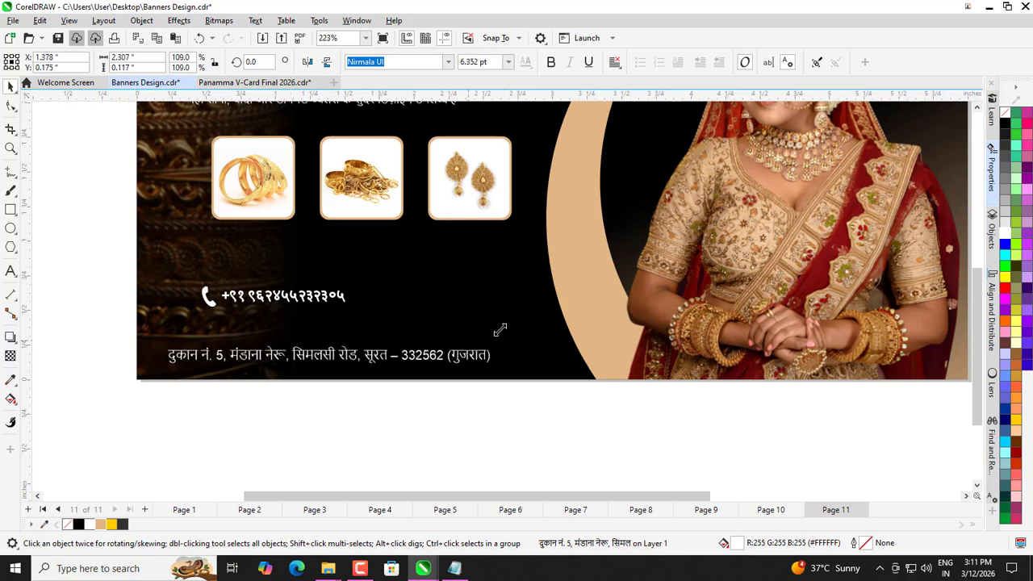
{"action": "double_click", "coordinate": [174, 354]}
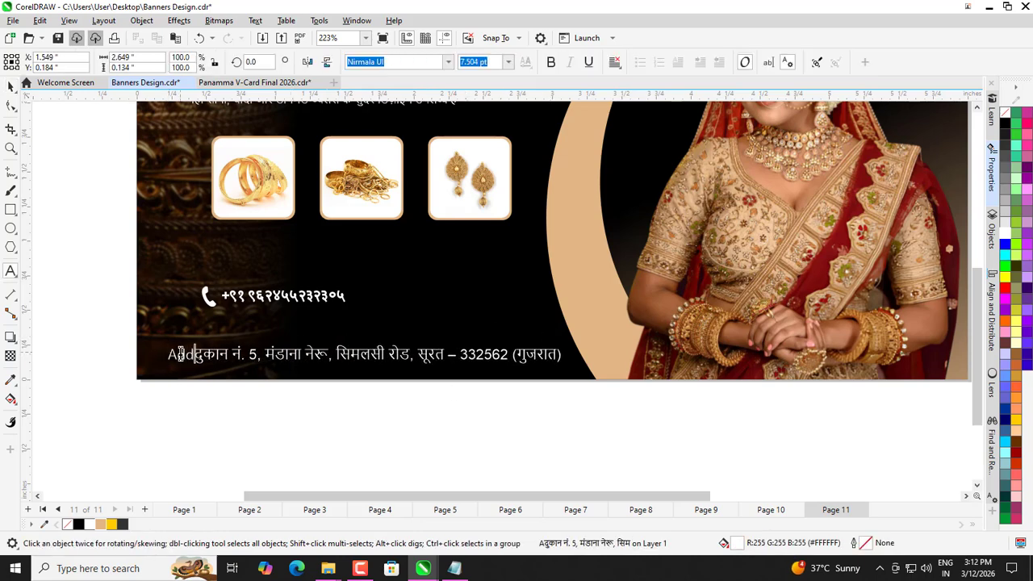
{"action": "left_click", "coordinate": [267, 426]}
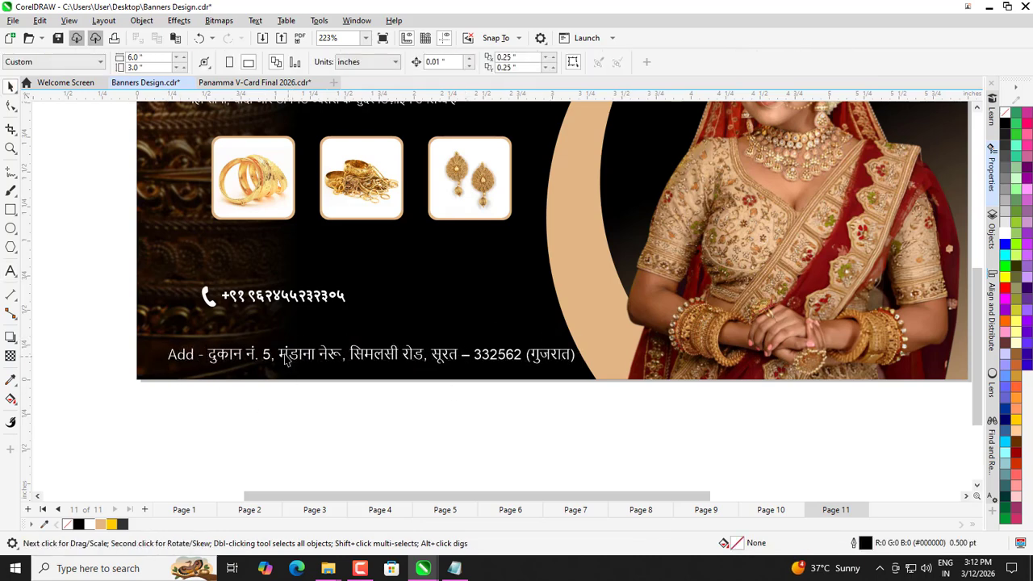
Step: Move the address line closer to the banner's lower edge, make it bold and adjust its size to fit
{"action": "left_click_drag", "start_coordinate": [285, 355], "coordinate": [270, 362]}
{"action": "scroll", "coordinate": [253, 394], "scroll_direction": "down", "scroll_amount": 1}
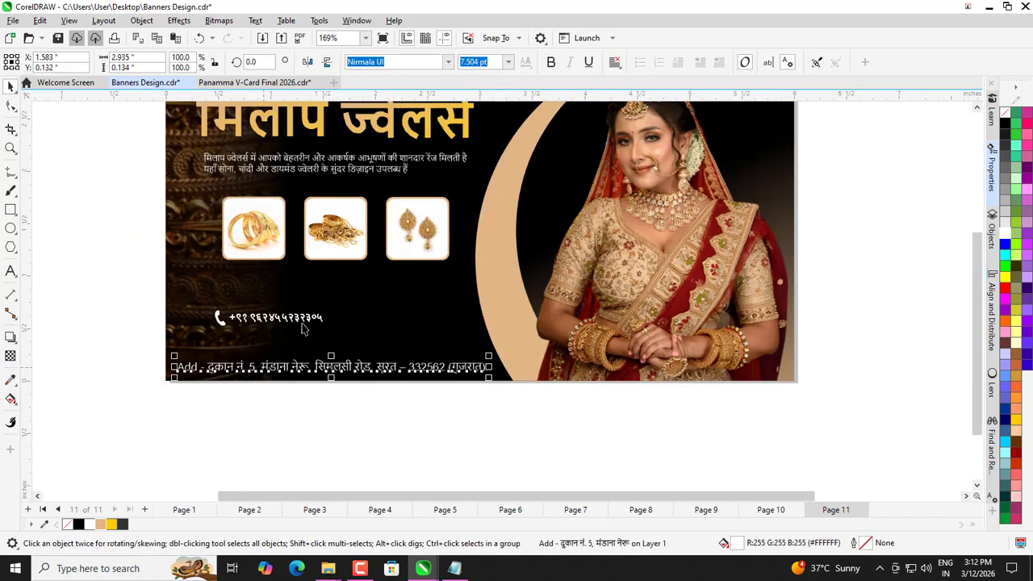
{"action": "left_click", "coordinate": [550, 65]}
{"action": "left_click_drag", "start_coordinate": [491, 353], "coordinate": [490, 354]}
Step: Place the phone number group just above the right end of the address line
{"action": "left_click_drag", "start_coordinate": [297, 321], "coordinate": [524, 374]}
{"action": "left_click", "coordinate": [252, 393]}
{"action": "scroll", "coordinate": [246, 393], "scroll_direction": "down", "scroll_amount": 3}
{"action": "scroll", "coordinate": [240, 383], "scroll_direction": "up", "scroll_amount": 2}
{"action": "left_click", "coordinate": [186, 394]}
{"action": "left_click", "coordinate": [316, 402]}
{"action": "scroll", "coordinate": [316, 403], "scroll_direction": "down", "scroll_amount": 3}
{"action": "scroll", "coordinate": [265, 382], "scroll_direction": "up", "scroll_amount": 4}
{"action": "left_click", "coordinate": [265, 382]}
{"action": "key", "text": "ctrl+z"}
{"action": "scroll", "coordinate": [182, 371], "scroll_direction": "down", "scroll_amount": 2}
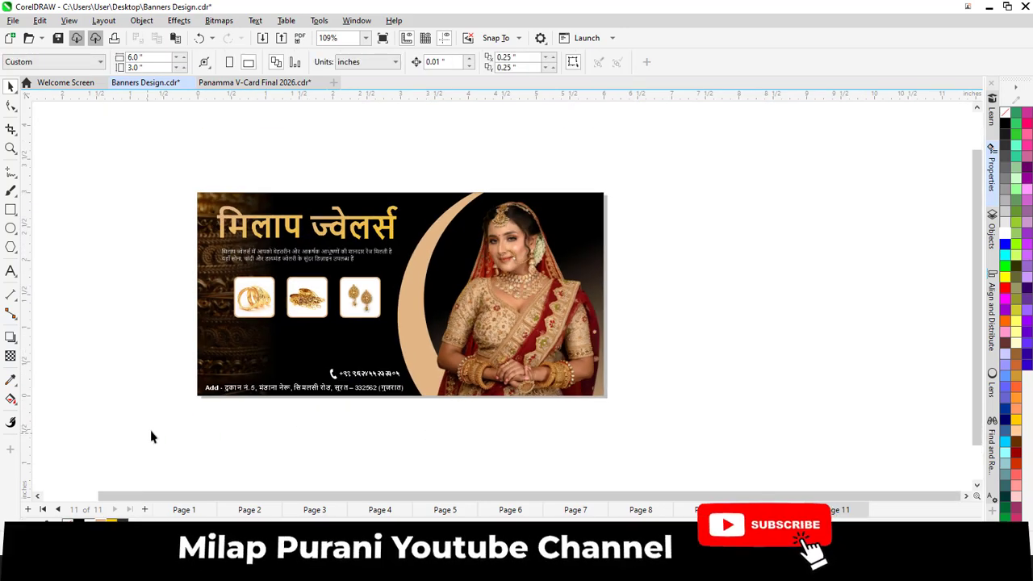
Step: Import the bangle picture Child 04.jpg and place it on the banner below the framed photos
{"action": "left_click", "coordinate": [242, 299]}
{"action": "left_click", "coordinate": [153, 324]}
{"action": "key", "text": "ctrl+i"}
{"action": "left_click", "coordinate": [490, 319]}
{"action": "left_click", "coordinate": [717, 460]}
{"action": "left_click_drag", "start_coordinate": [282, 328], "coordinate": [409, 475]}
{"action": "left_click_drag", "start_coordinate": [351, 394], "coordinate": [283, 358]}
Step: Apply transparency to the bangle picture so it blends with the dark background and PowerClip it inside the banner rectangle
{"action": "scroll", "coordinate": [312, 374], "scroll_direction": "up", "scroll_amount": 1}
{"action": "scroll", "coordinate": [246, 382], "scroll_direction": "up", "scroll_amount": 2}
{"action": "left_click", "coordinate": [10, 356]}
{"action": "left_click", "coordinate": [9, 85]}
{"action": "left_click_drag", "start_coordinate": [468, 368], "coordinate": [451, 347]}
{"action": "right_click", "coordinate": [450, 349]}
{"action": "left_click", "coordinate": [495, 358]}
{"action": "left_click", "coordinate": [443, 322]}
{"action": "left_click", "coordinate": [444, 322]}
{"action": "scroll", "coordinate": [442, 322], "scroll_direction": "down", "scroll_amount": 2}
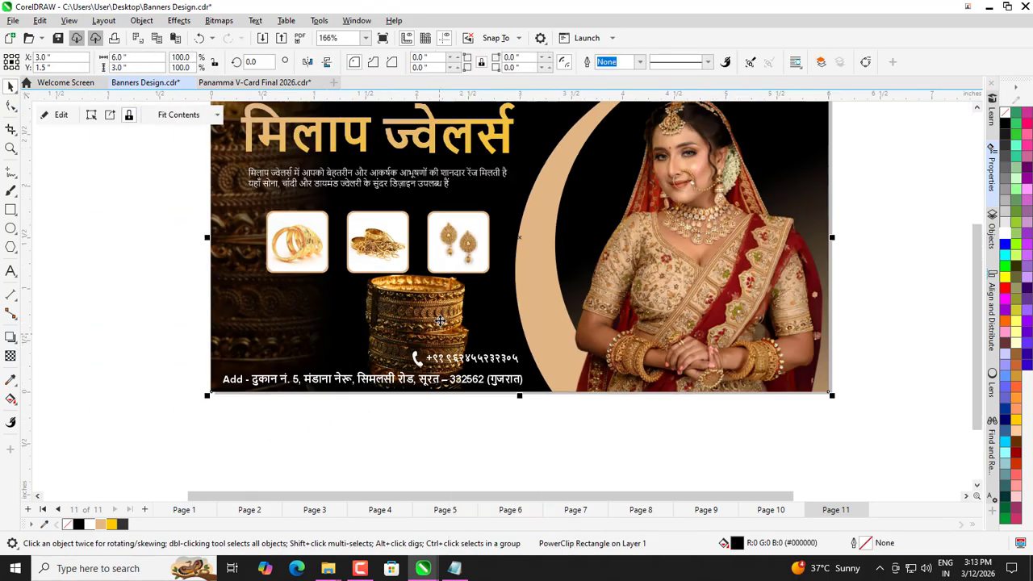
Step: Shift the bangle picture left inside the PowerClip and reduce it to about 1.68 in wide
{"action": "left_click", "coordinate": [350, 330], "text": "ctrl"}
{"action": "scroll", "coordinate": [351, 330], "scroll_direction": "down", "scroll_amount": 1}
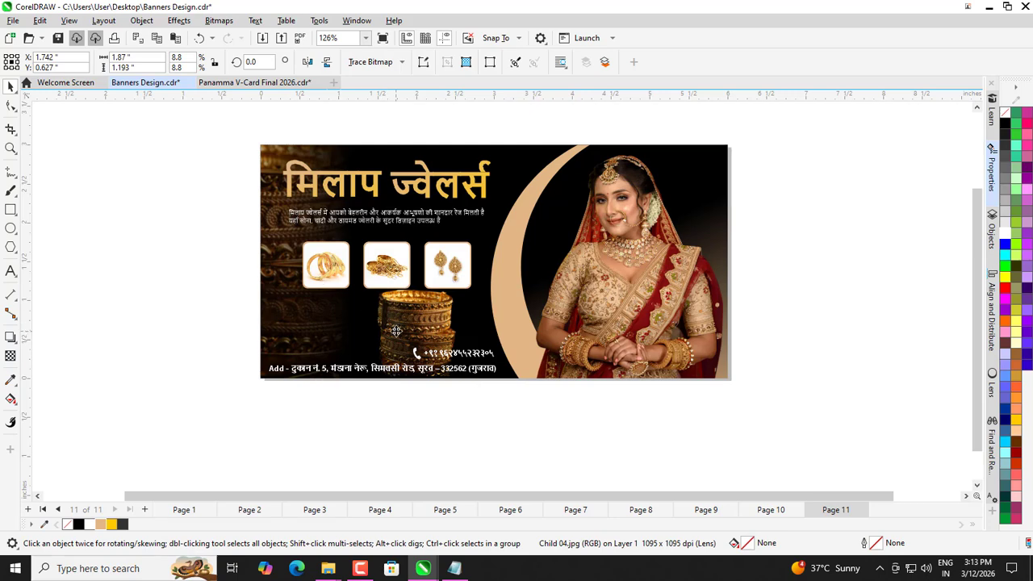
{"action": "left_click_drag", "start_coordinate": [395, 331], "coordinate": [361, 345]}
{"action": "scroll", "coordinate": [373, 369], "scroll_direction": "up", "scroll_amount": 2}
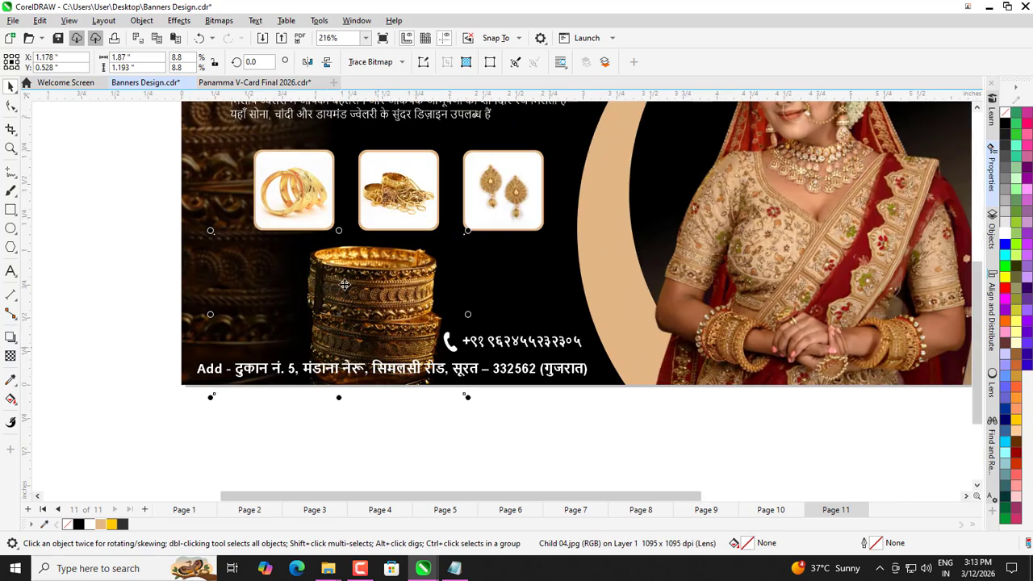
{"action": "left_click_drag", "start_coordinate": [214, 237], "coordinate": [243, 255]}
{"action": "left_click_drag", "start_coordinate": [339, 309], "coordinate": [328, 297]}
{"action": "scroll", "coordinate": [324, 302], "scroll_direction": "down", "scroll_amount": 2}
{"action": "key", "text": "Escape"}
{"action": "scroll", "coordinate": [406, 359], "scroll_direction": "down", "scroll_amount": 1}
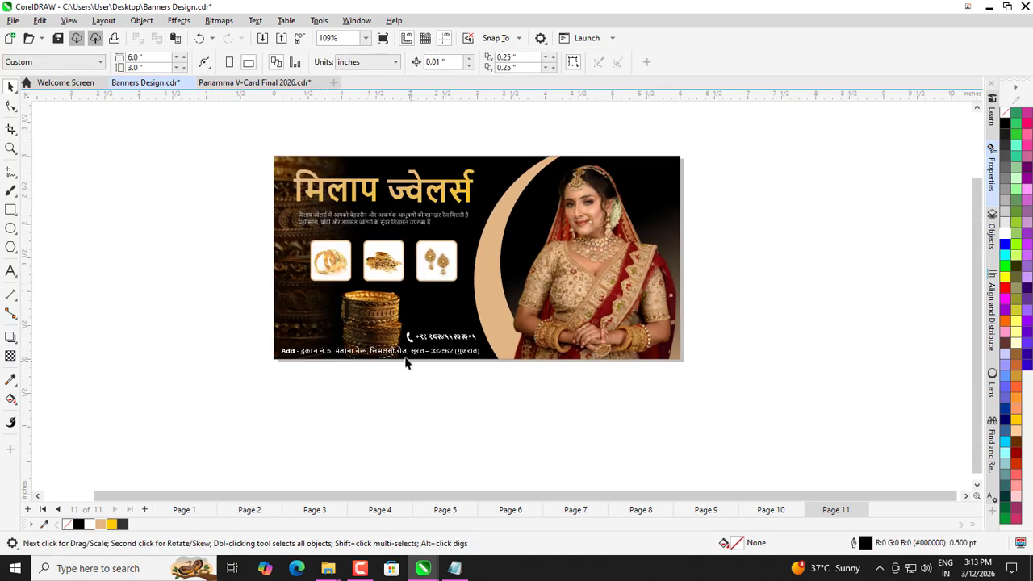
Step: Move the clipped bangle picture right to about X 1.51 in, beneath the middle framed photo
{"action": "scroll", "coordinate": [184, 178], "scroll_direction": "down", "scroll_amount": 1}
{"action": "scroll", "coordinate": [285, 308], "scroll_direction": "up", "scroll_amount": 2}
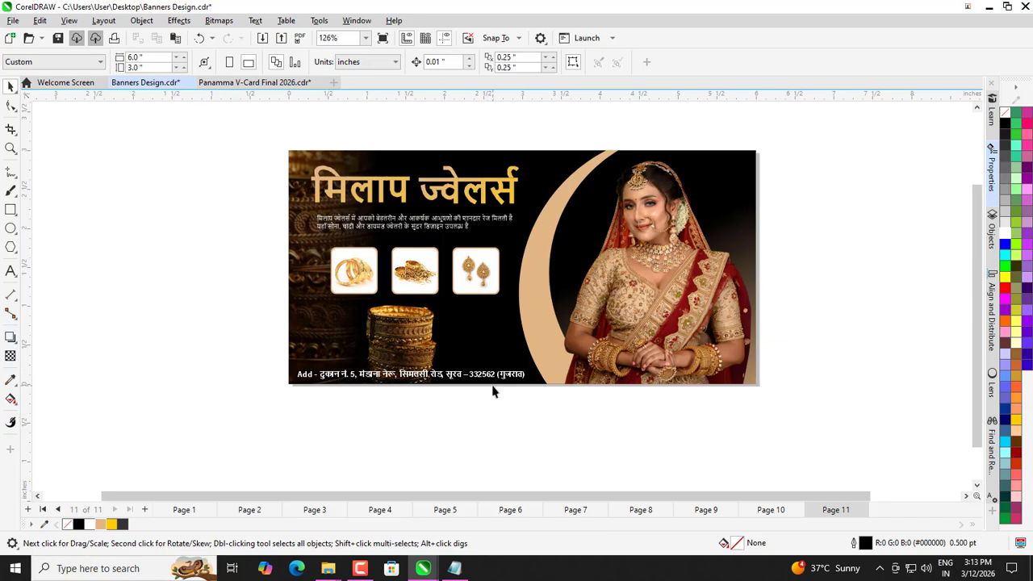
{"action": "left_click", "coordinate": [440, 355], "text": "ctrl"}
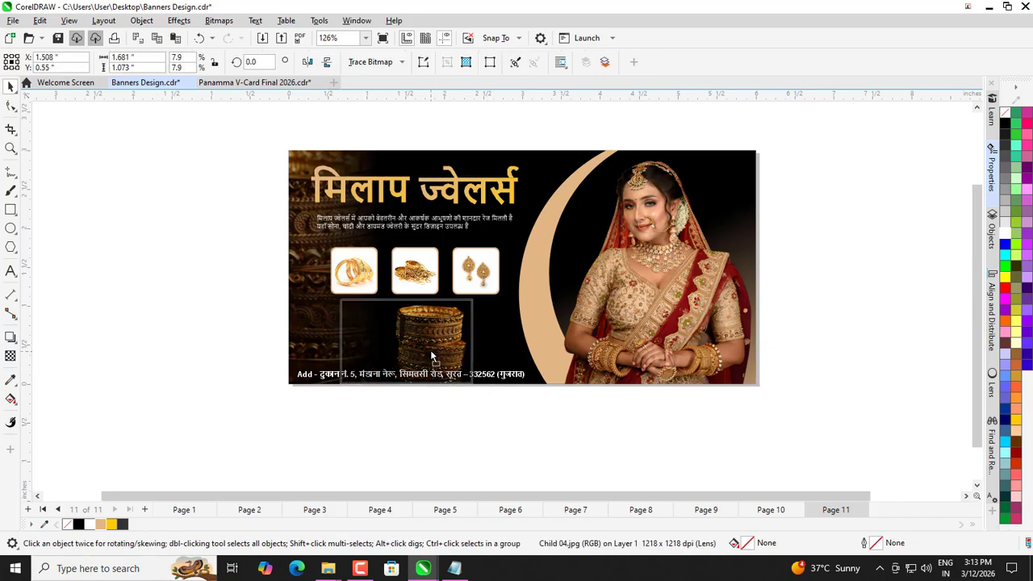
{"action": "left_click", "coordinate": [395, 409]}
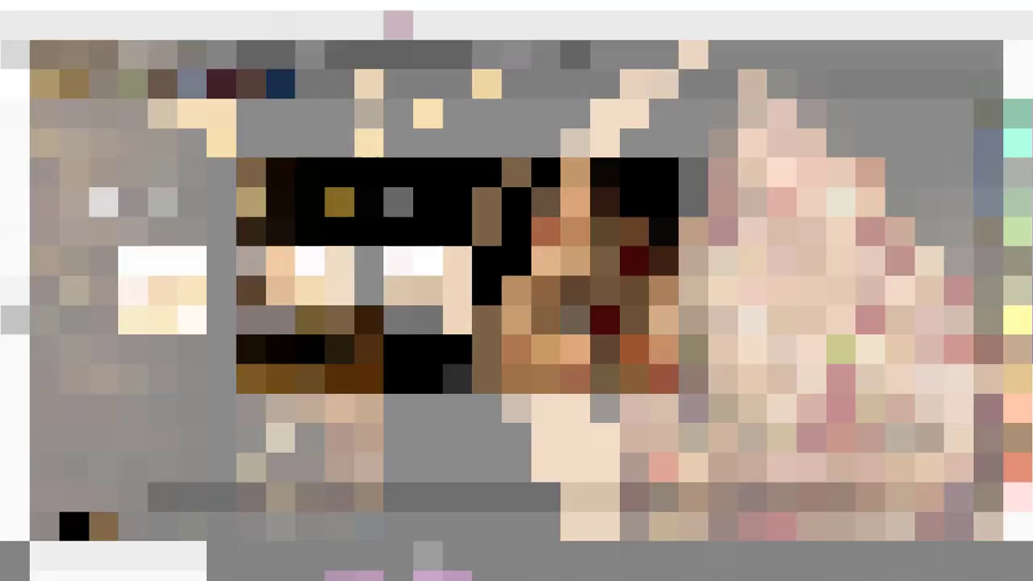